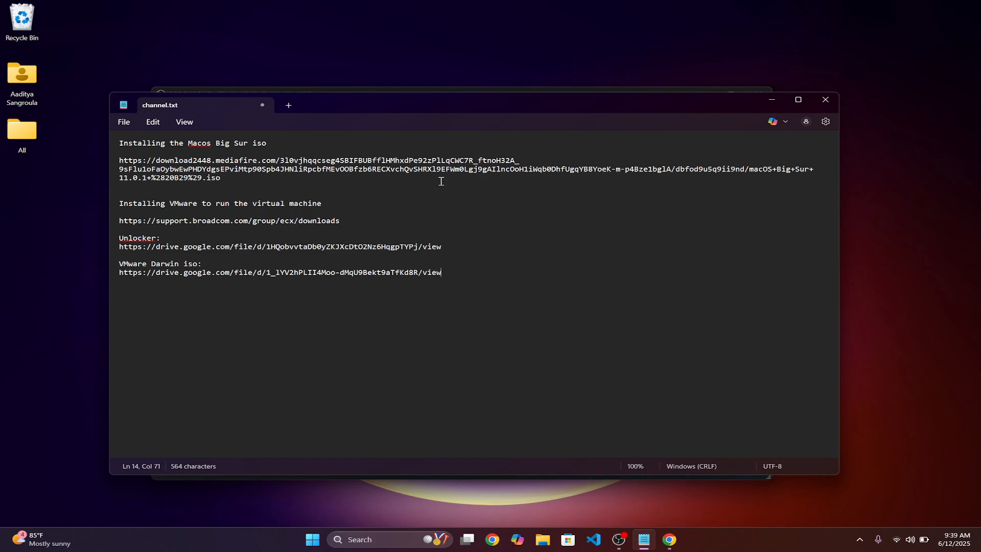
# Select the full mediafire link for the macOS Big Sur ISO in channel.txt
pyautogui.click(232, 178)
pyautogui.moveTo(231, 178); pyautogui.dragTo(105, 157)
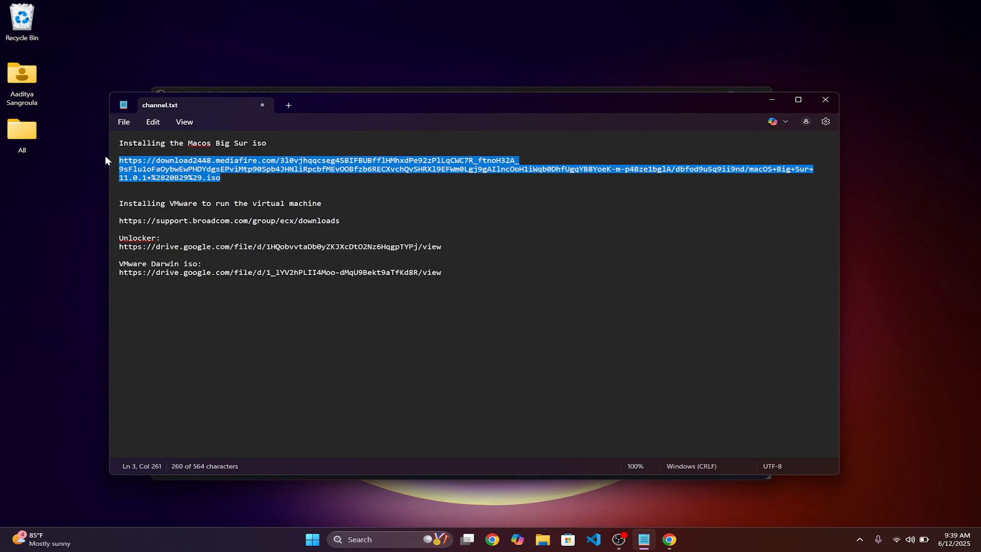
# Open the pasted Big Sur ISO link in a new Chrome tab
pyautogui.hotkey('alt', 'Tab')
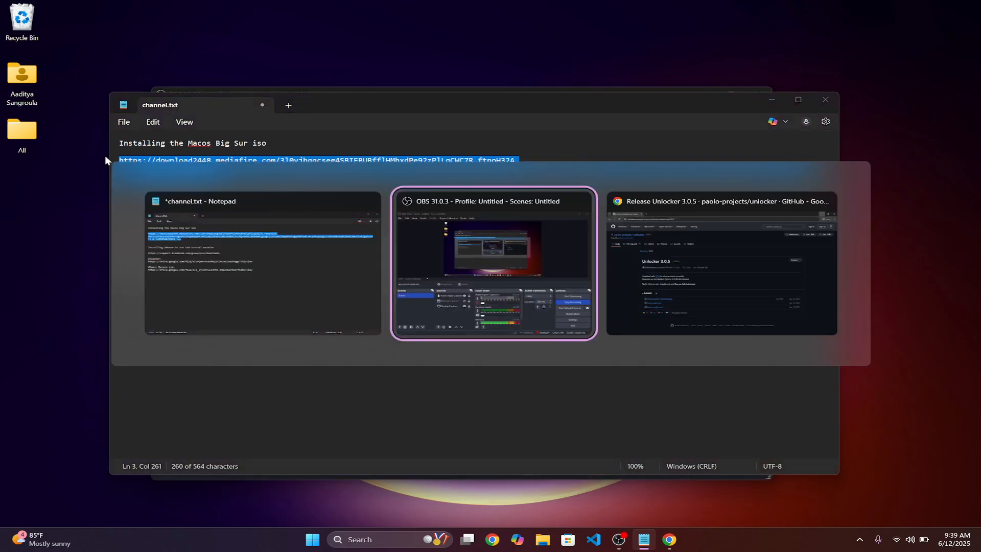
pyautogui.hotkey('alt', 'Tab')
pyautogui.hotkey('ctrl', 't')
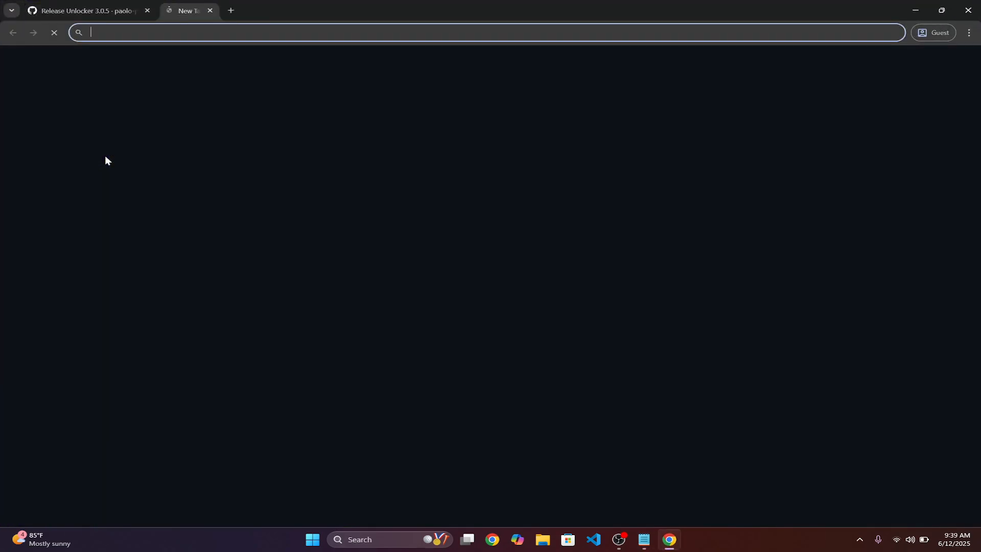
pyautogui.write('https://download2448.mediafire.com/3l0vjhqqcseg4SBIFBUBfflHMhxdPe92zPlLqCWC7R_ftnoH32A_9sFlu1oFaOybwEwPHDYdgsEPviMtp90Spb4JHNliRpcbfMEvOOBfzb6RECXvchQvSHRXl9EFWm0Lgj9gAllncOoH1iWqb0DhfUgqYB8YoeK-m-p4Bze1bgIA/dbfod9u5q9ii9nd/macOS+Big+Sur+11.0.1+%2820B29%29.iso')
pyautogui.press('Return')
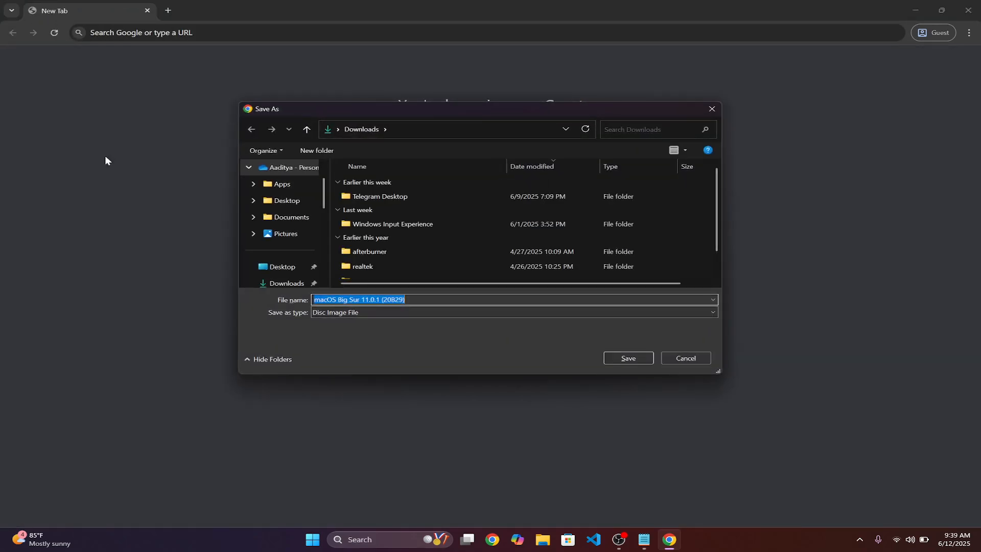
# Cancel saving the macOS Big Sur 11.0.1 disc image and return to channel.txt
pyautogui.moveTo(331, 110); pyautogui.dragTo(337, 78)
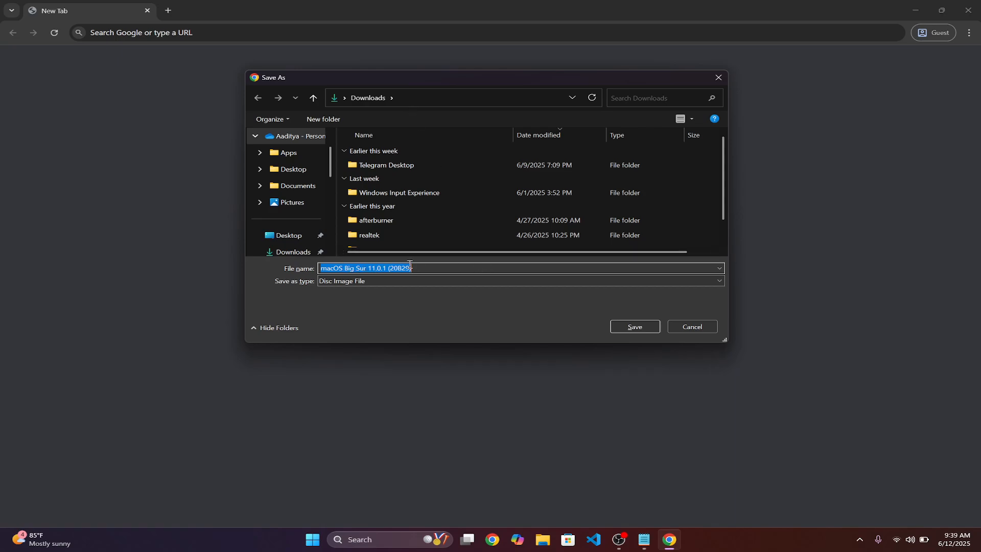
pyautogui.click(691, 325)
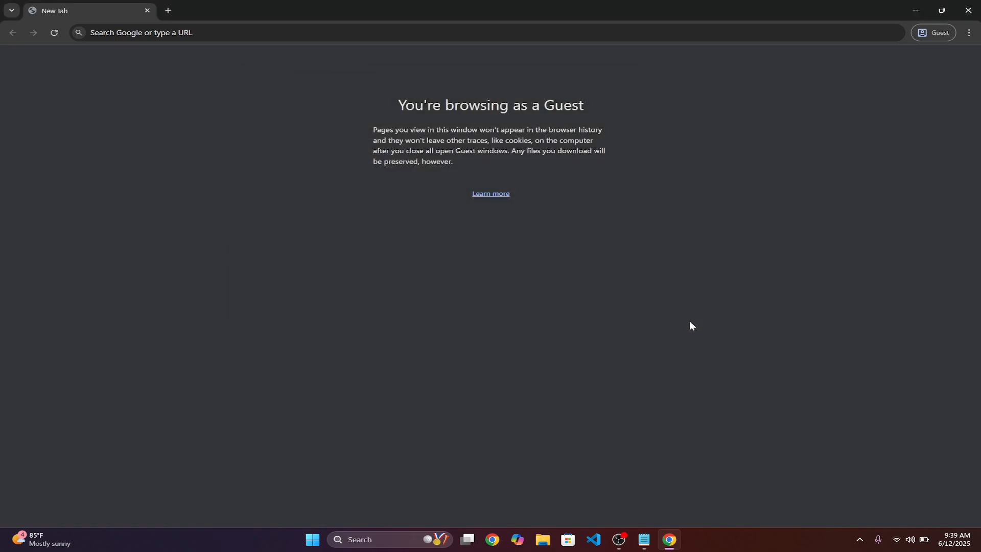
pyautogui.hotkey('alt', 'Tab')
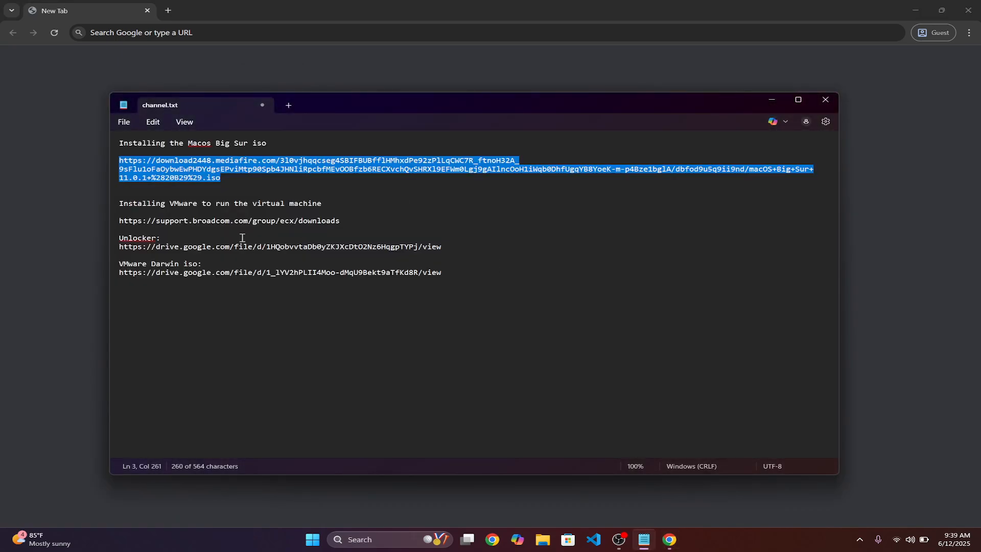
pyautogui.moveTo(341, 221); pyautogui.dragTo(109, 221)
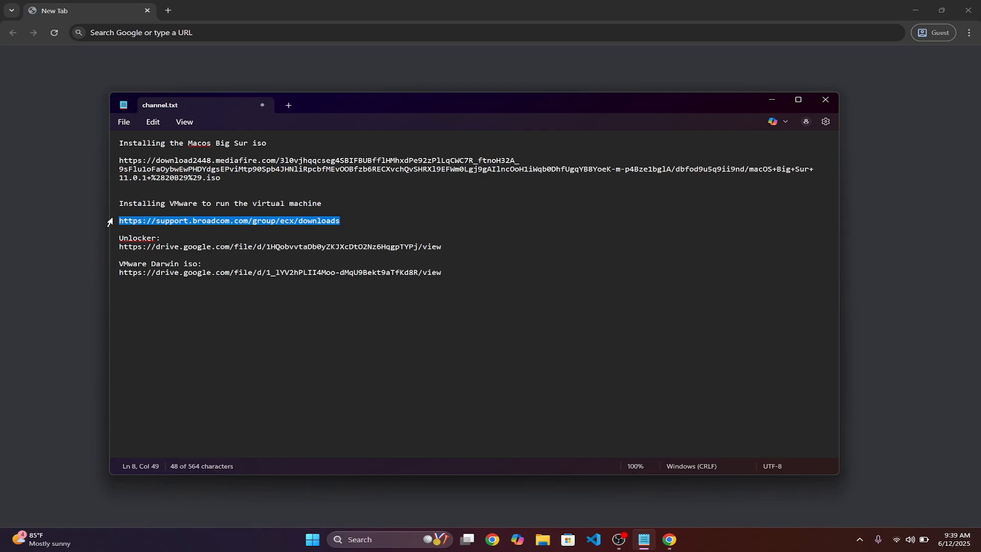
pyautogui.hotkey('ctrl', 'c')
pyautogui.hotkey('alt', 'Tab')
pyautogui.hotkey('ctrl', 't')
pyautogui.hotkey('ctrl', 'v')
pyautogui.press('Return')
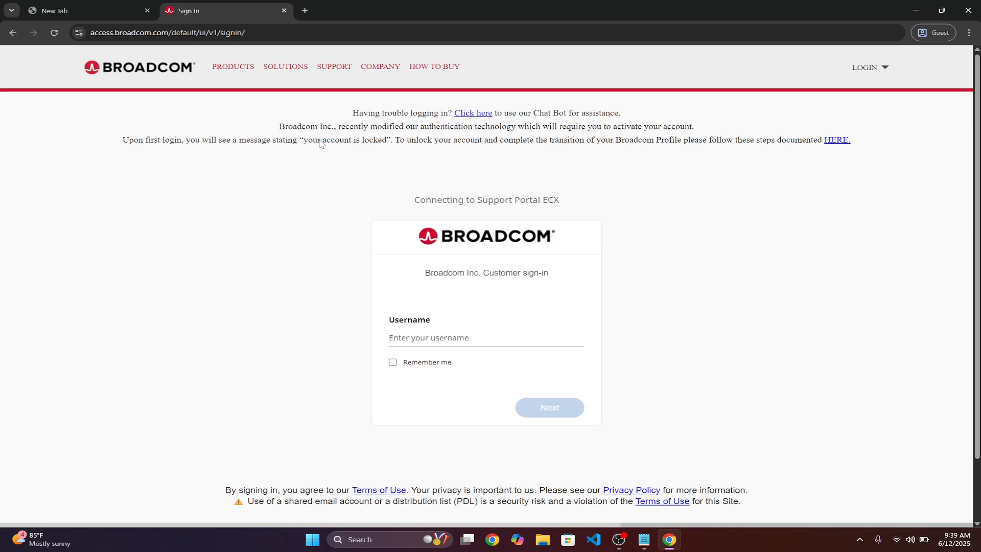
pyautogui.click(504, 341)
pyautogui.rightClick(505, 340)
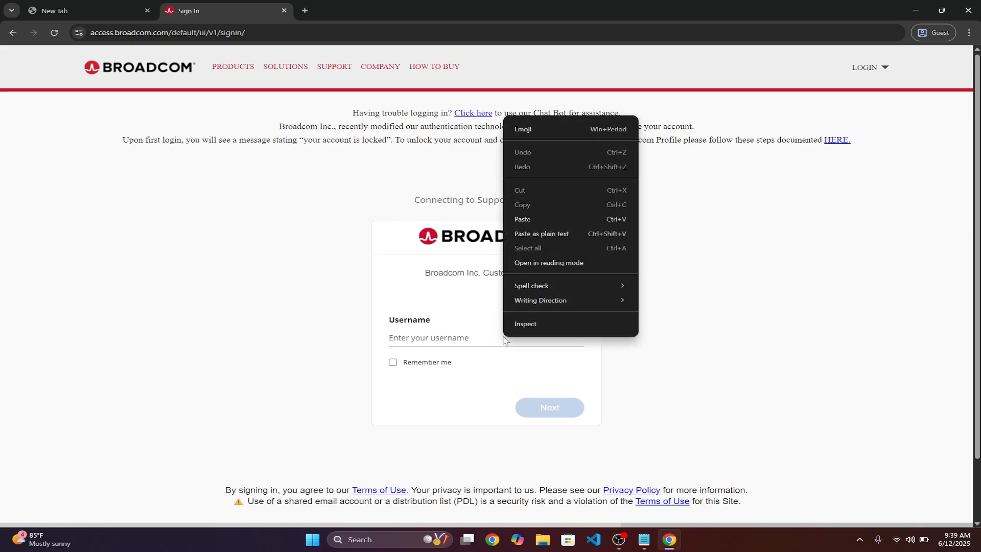
pyautogui.click(505, 340)
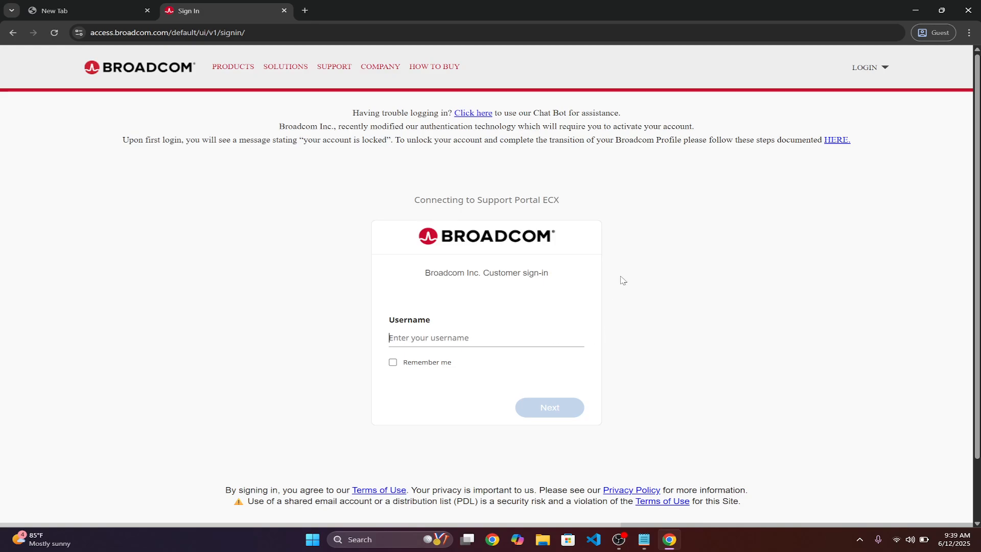
pyautogui.scroll(-1, 626, 243)
pyautogui.scroll(1, 626, 243)
pyautogui.click(866, 73)
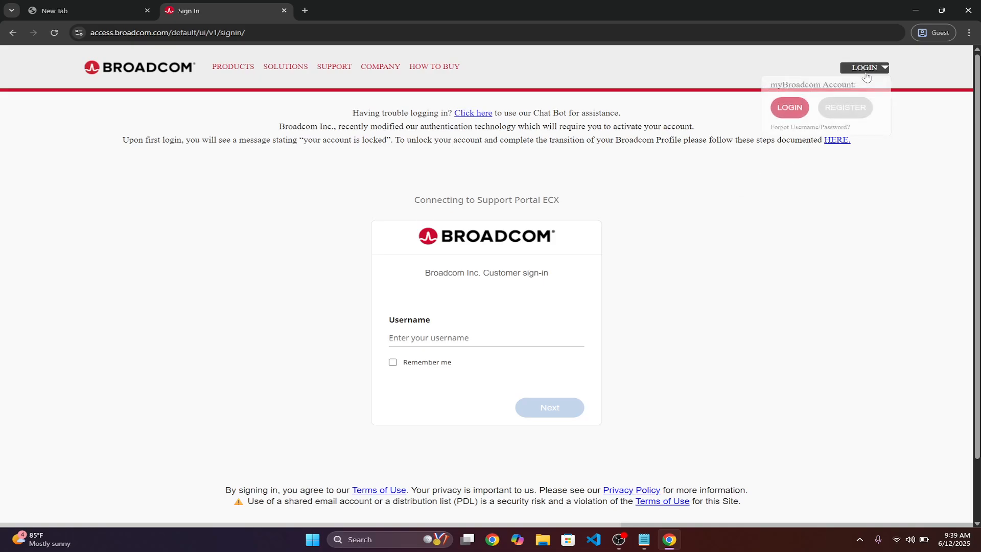
pyautogui.click(848, 112)
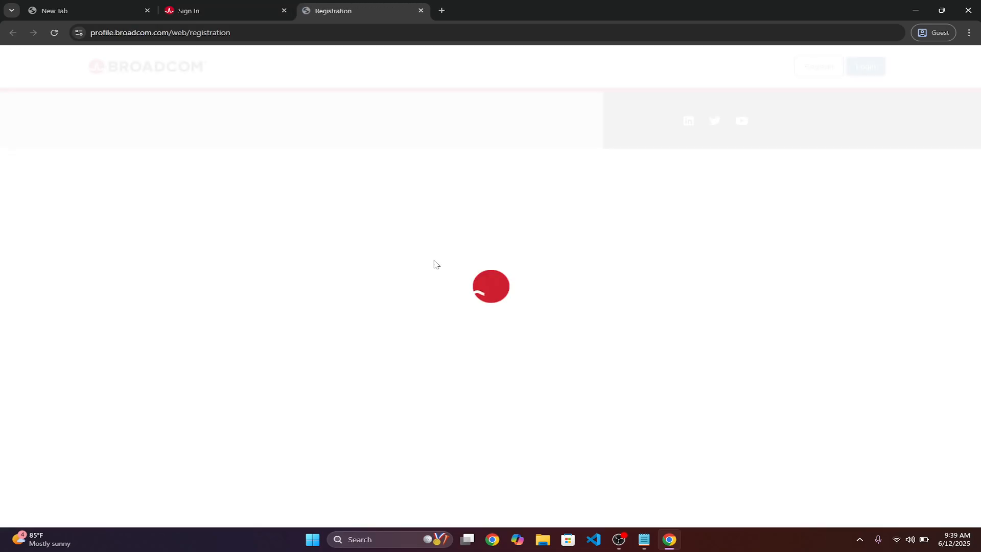
pyautogui.scroll(-1, 613, 228)
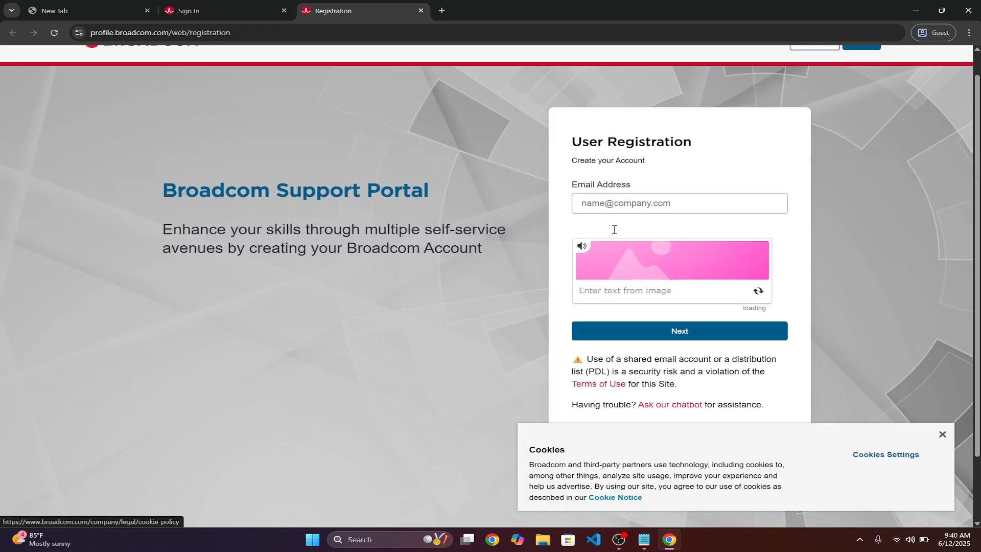
pyautogui.scroll(1, 613, 229)
pyautogui.click(222, 9)
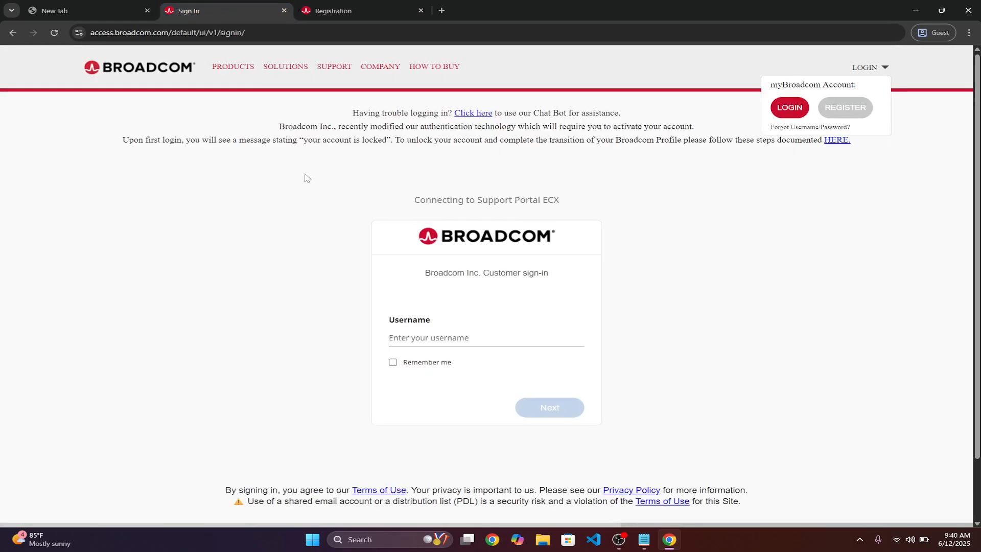
pyautogui.hotkey('alt', 'Tab')
pyautogui.hotkey('alt', 'Tab')
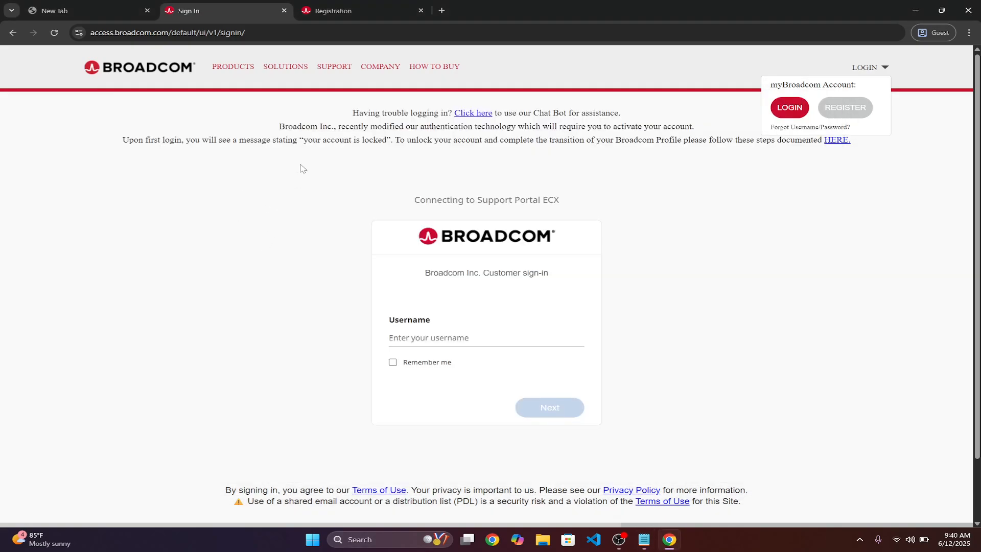
pyautogui.click(284, 11)
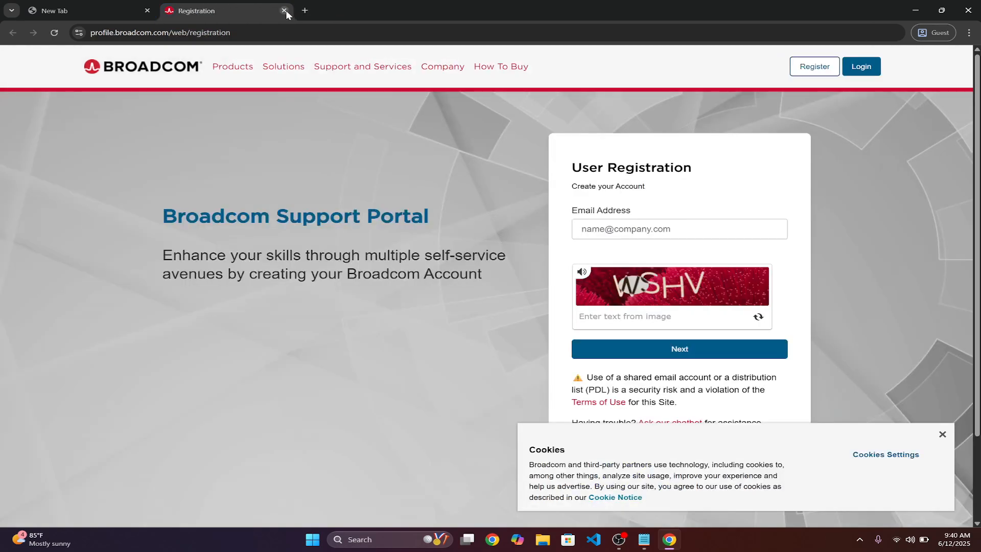
pyautogui.click(284, 11)
pyautogui.hotkey('alt', 'Tab')
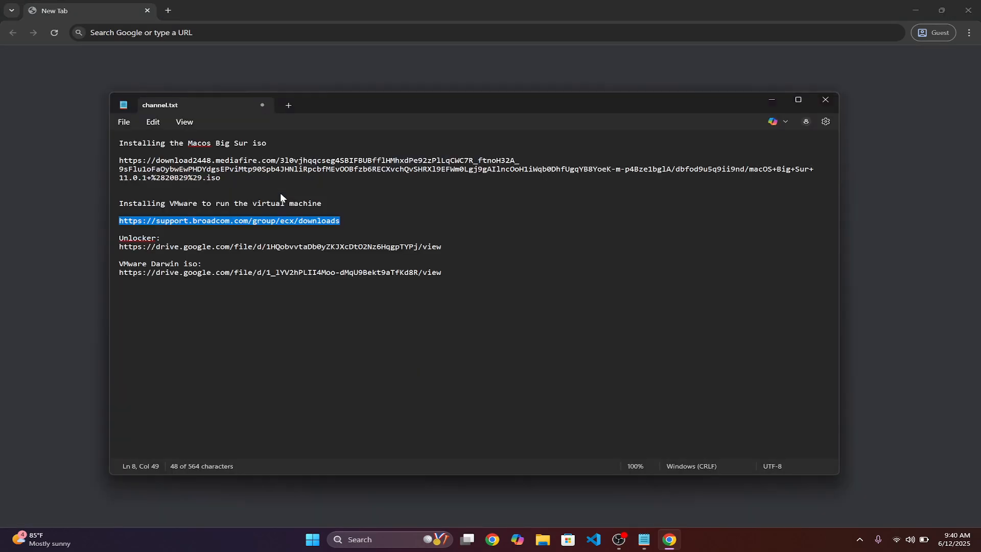
# Open the Unlocker-v2.0.0a-x64.zip Google Drive link in a new tab, then close it
pyautogui.moveTo(463, 248); pyautogui.dragTo(110, 252)
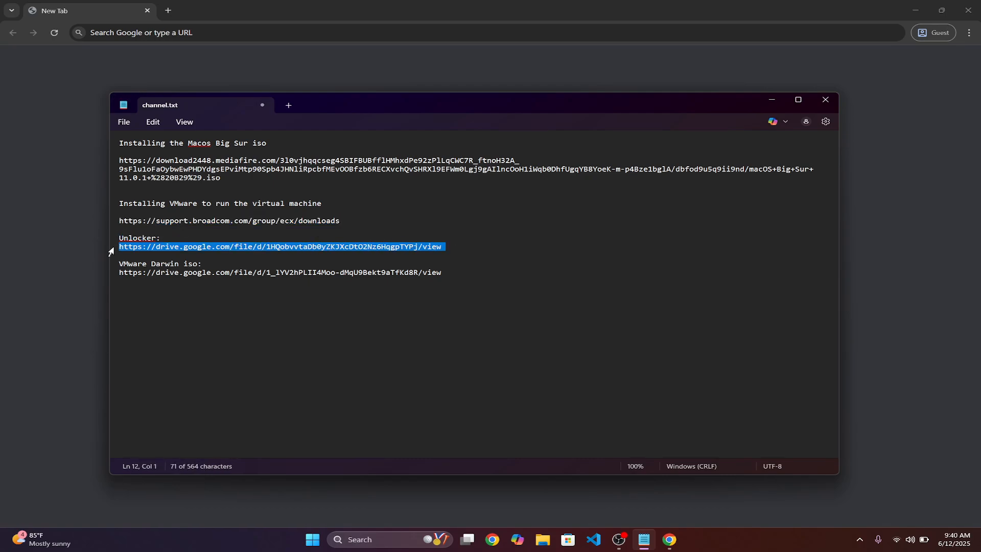
pyautogui.hotkey('ctrl', 'c')
pyautogui.hotkey('alt', 'Tab')
pyautogui.hotkey('ctrl', 't')
pyautogui.hotkey('ctrl', 'v')
pyautogui.press('Return')
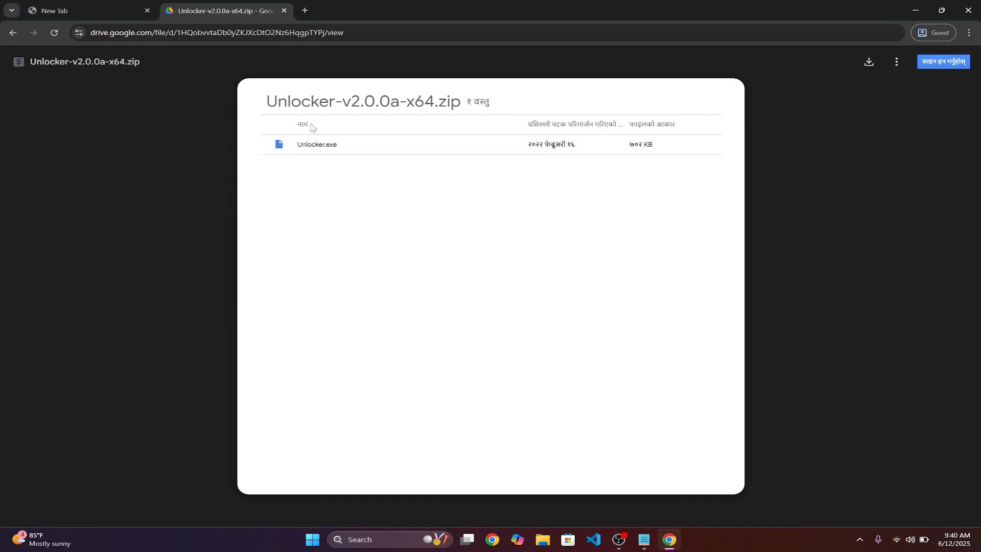
pyautogui.click(108, 7)
pyautogui.click(284, 10)
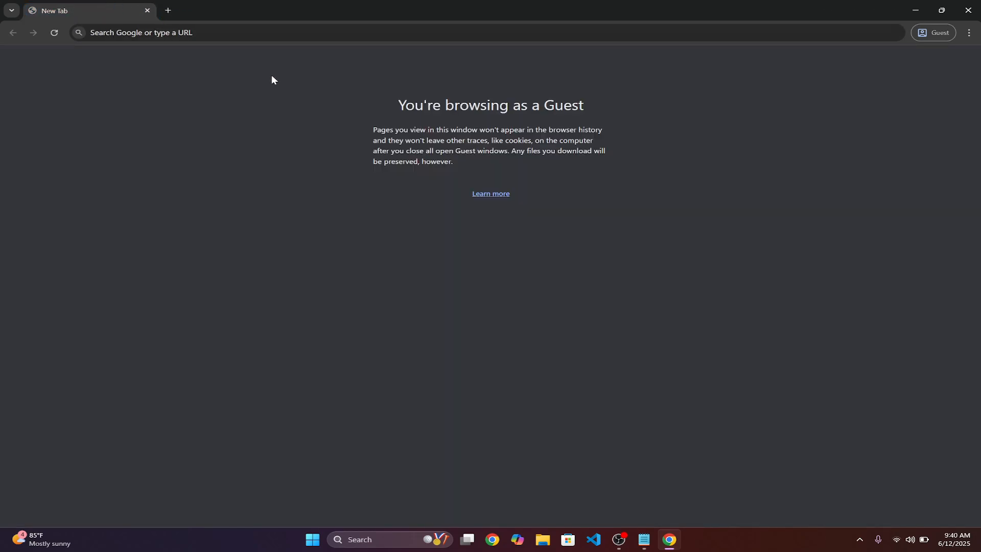
pyautogui.hotkey('alt', 'Tab')
# Open the darwin12.2.4.iso Google Drive link in a new tab, then close Chrome
pyautogui.moveTo(449, 272); pyautogui.dragTo(104, 275)
pyautogui.hotkey('ctrl', 'c')
pyautogui.hotkey('alt', 'Tab')
pyautogui.hotkey('ctrl', 't')
pyautogui.hotkey('ctrl', 'v')
pyautogui.press('Return')
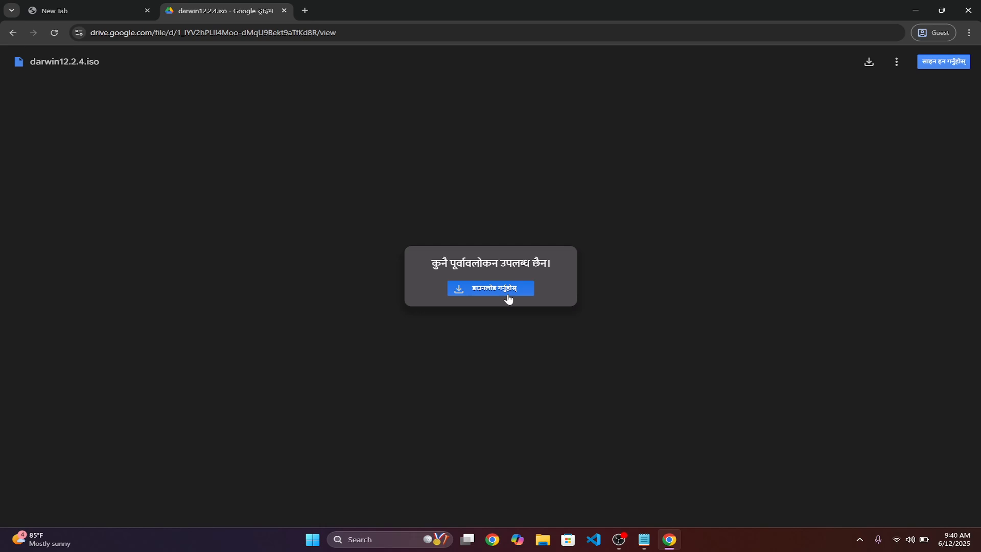
pyautogui.click(284, 10)
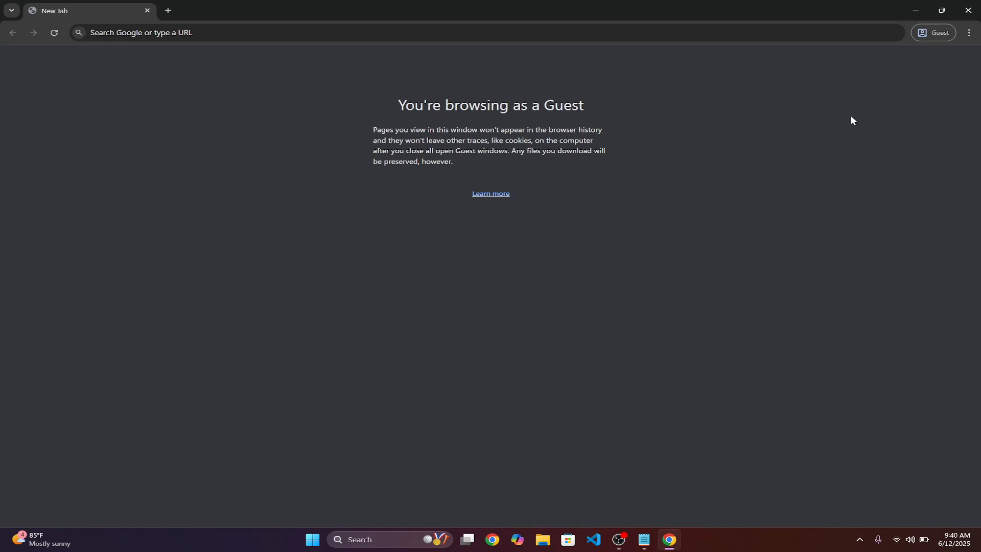
pyautogui.click(968, 10)
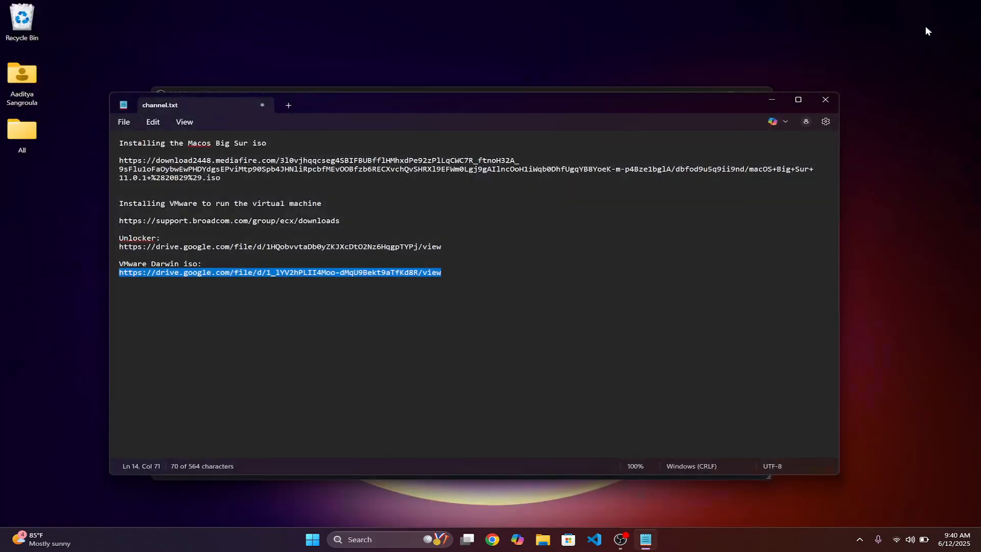
# Minimize the open windows and launch File Explorer from the search panel
pyautogui.click(770, 103)
pyautogui.click(706, 94)
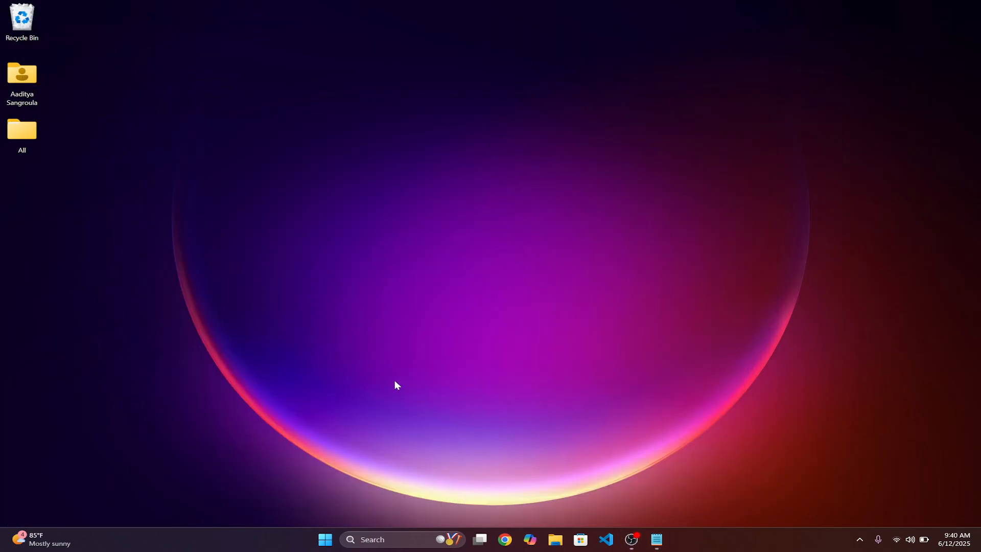
pyautogui.click(327, 541)
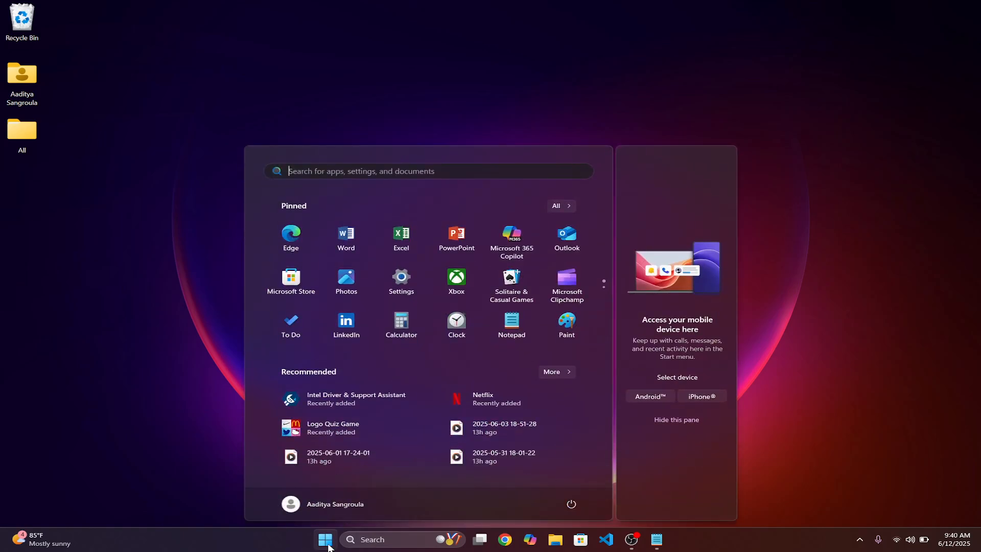
pyautogui.click(368, 539)
pyautogui.click(557, 540)
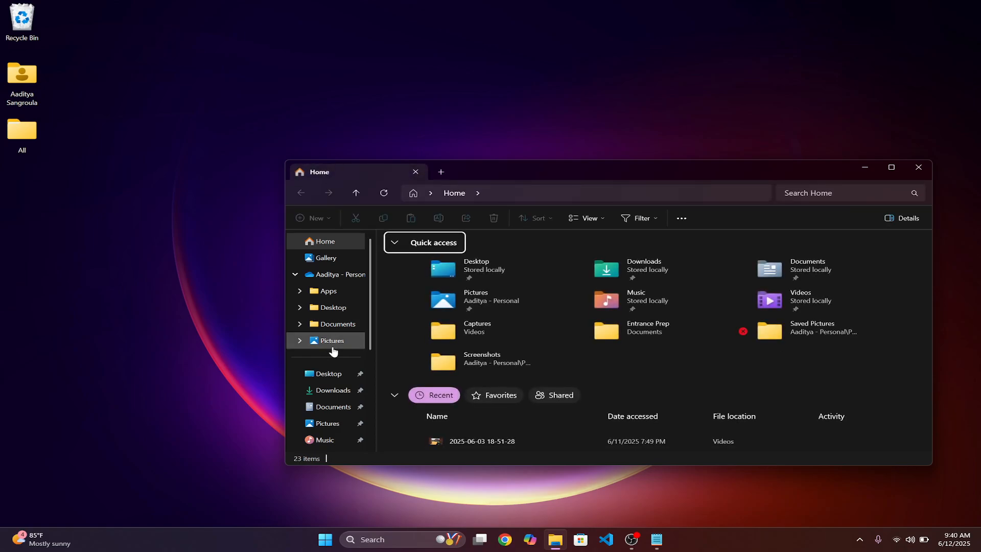
# Select the VMware-workstation-full-17.6.3-24583834 installer in the Downloads folder
pyautogui.click(329, 390)
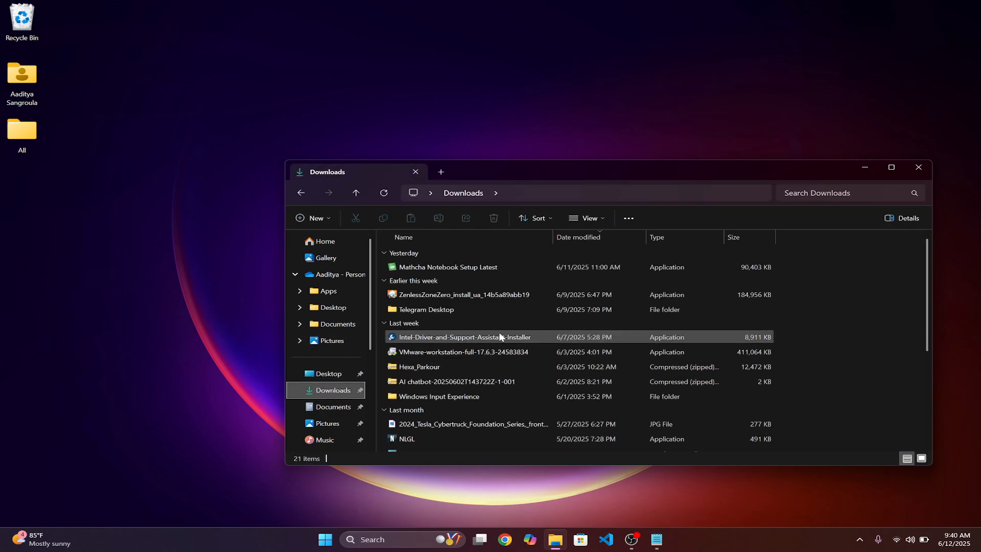
pyautogui.click(503, 353)
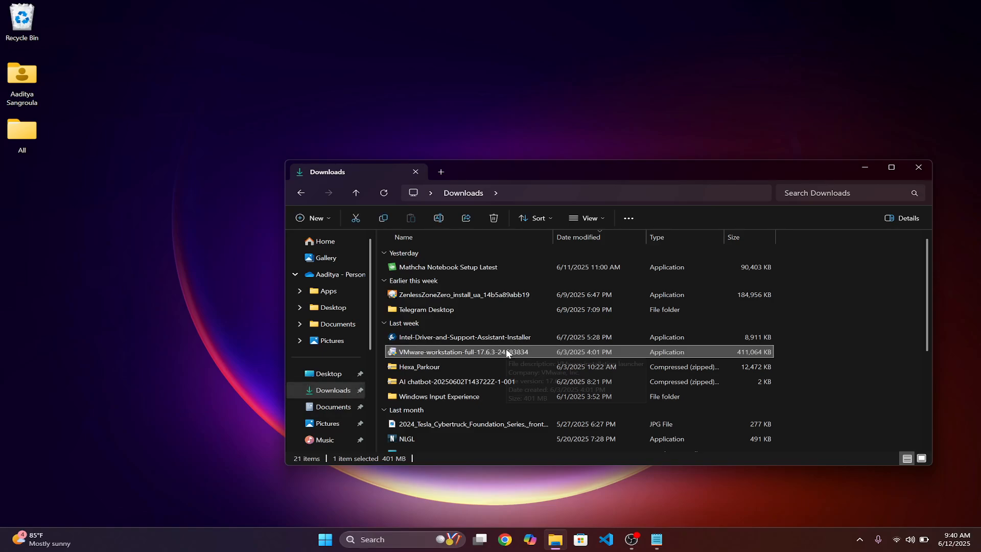
pyautogui.scroll(-4, 507, 353)
pyautogui.scroll(4, 507, 352)
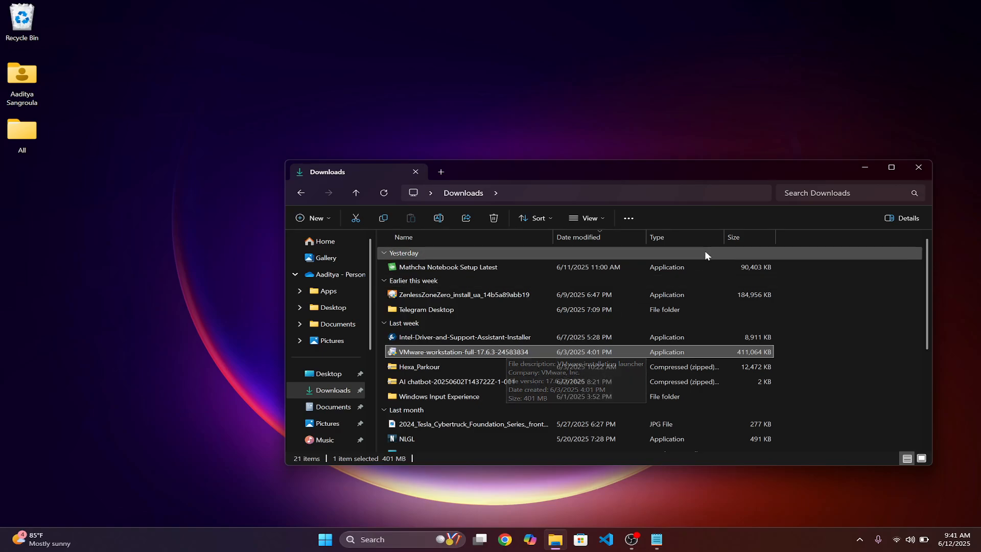
# Minimize the Downloads window and refresh the desktop
pyautogui.click(869, 170)
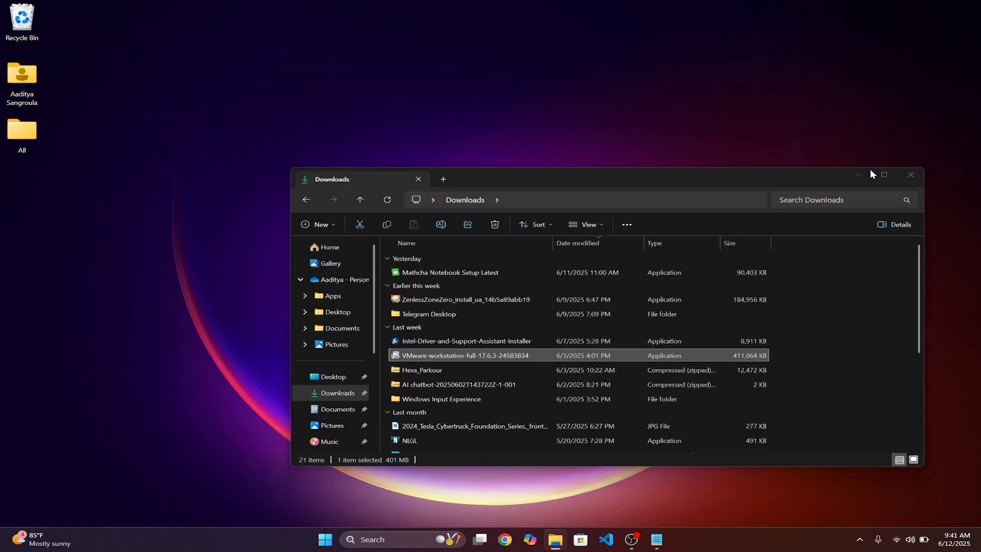
pyautogui.rightClick(869, 170)
pyautogui.click(840, 212)
pyautogui.moveTo(841, 212); pyautogui.dragTo(585, 150)
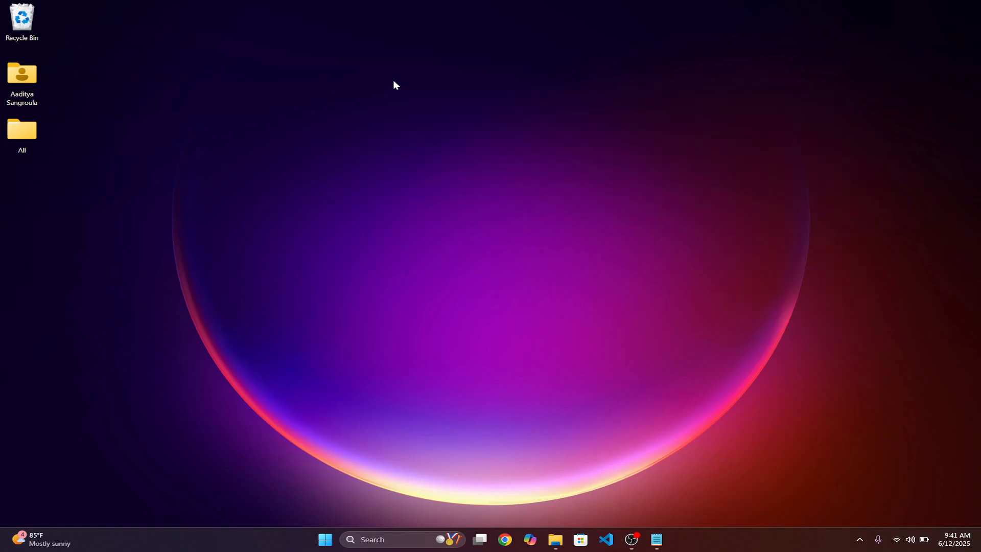
# Launch VMware Player by searching 'vmplayer' in the Start menu
pyautogui.click(331, 540)
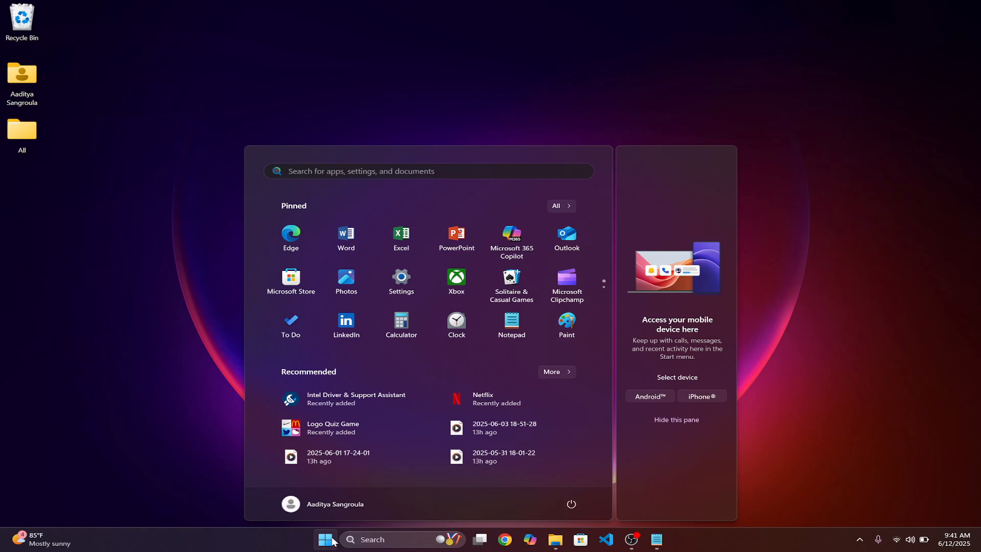
pyautogui.write('vmware')
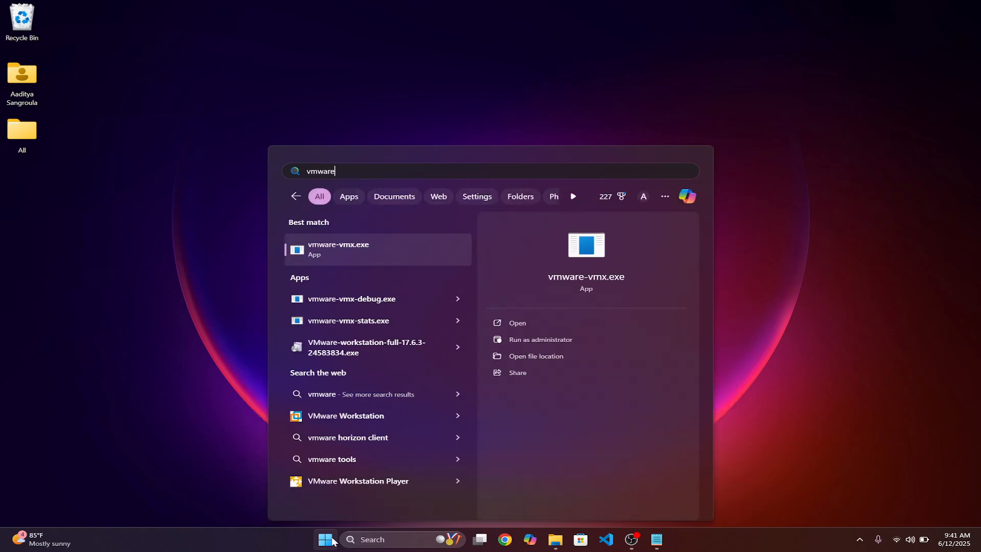
pyautogui.hotkey('ctrl', 'a')
pyautogui.press('BackSpace')
pyautogui.write('vmplayer')
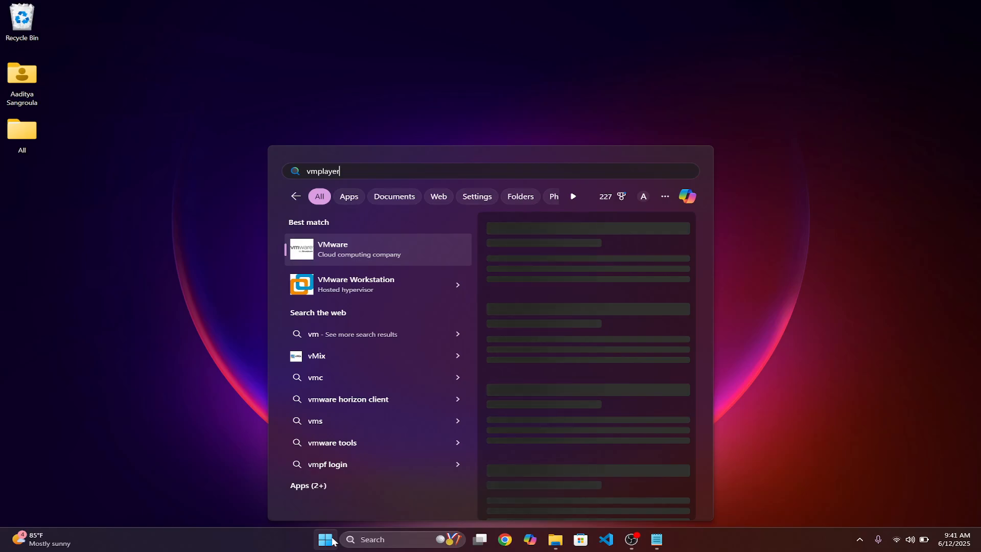
pyautogui.press('Return')
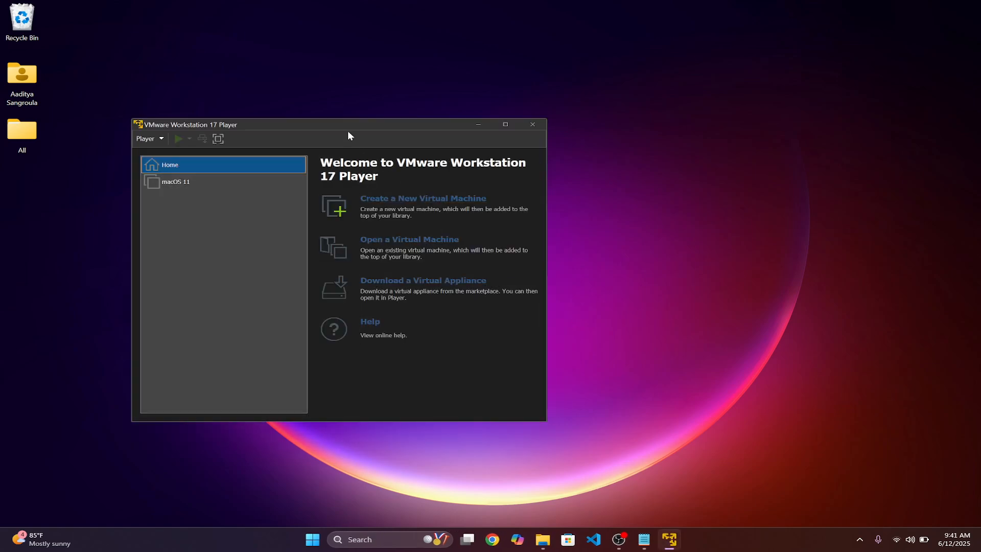
pyautogui.moveTo(397, 129); pyautogui.dragTo(522, 106)
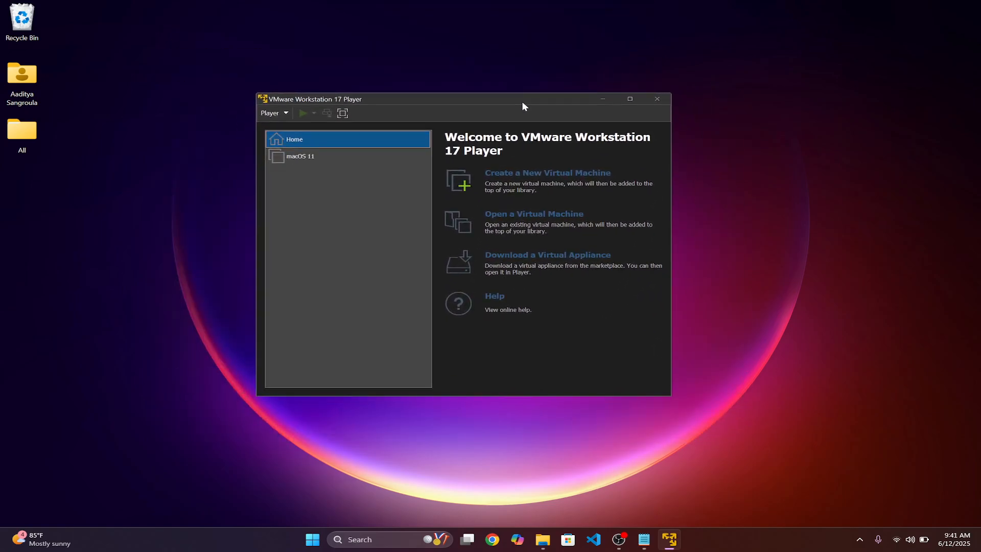
# Return to the Player's Home page and start the New Virtual Machine Wizard
pyautogui.rightClick(371, 152)
pyautogui.click(342, 212)
pyautogui.click(333, 145)
pyautogui.click(577, 182)
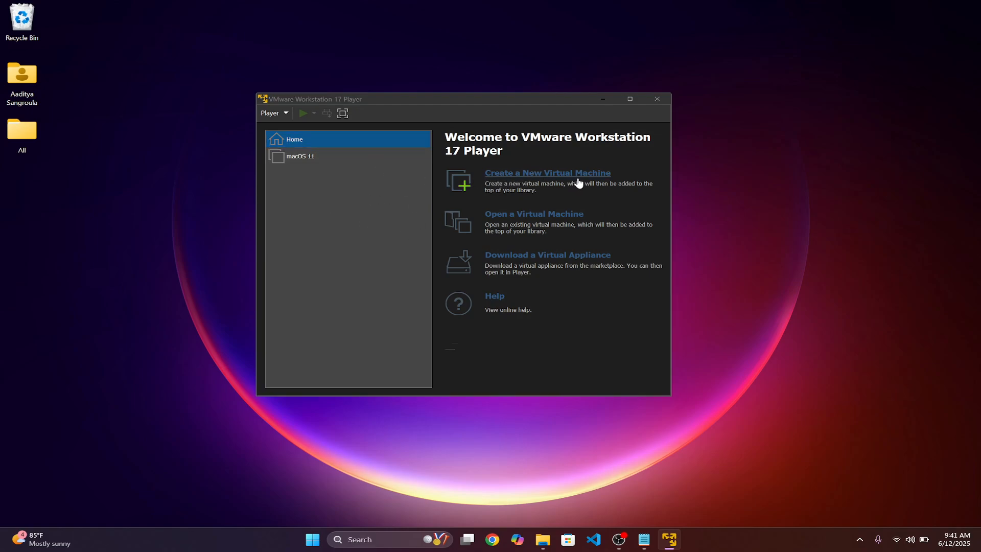
pyautogui.moveTo(490, 147)
pyautogui.mouseDown()
pyautogui.moveTo(519, 149)
pyautogui.moveTo(500, 147)
pyautogui.mouseUp()
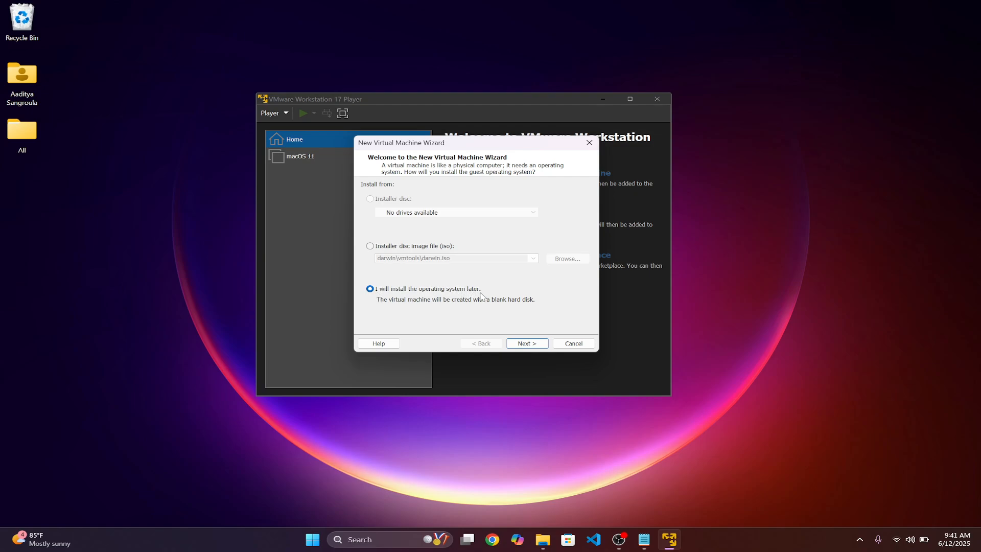
# Choose Apple macOS with version macOS 11 as the guest operating system
pyautogui.click(536, 343)
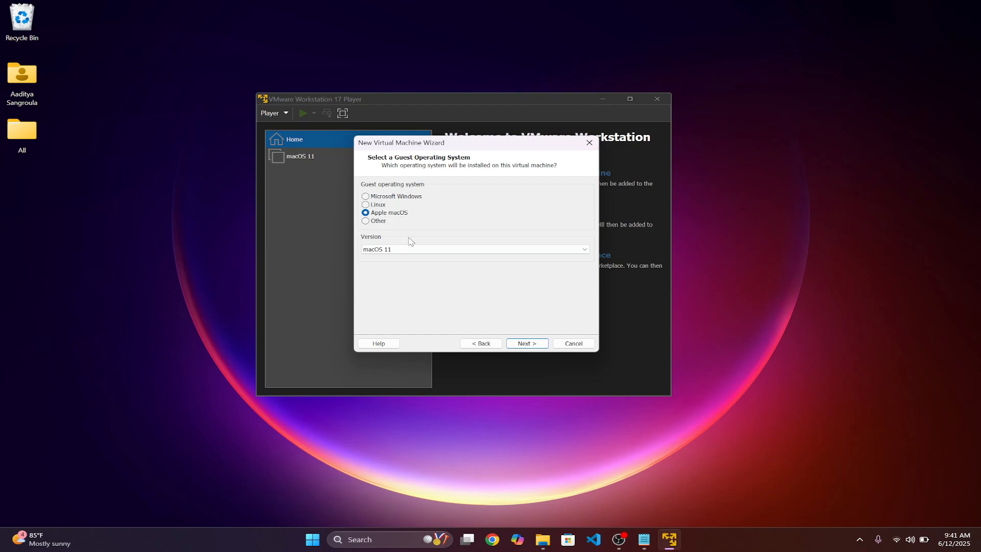
pyautogui.click(428, 249)
pyautogui.click(428, 250)
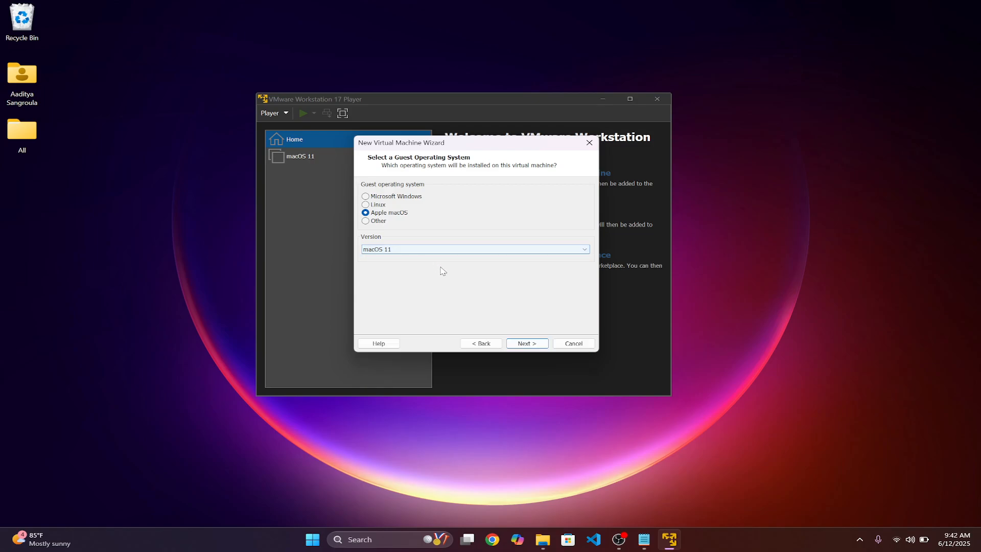
# Name the virtual machine 'Big Sur' and start editing its location path
pyautogui.click(526, 343)
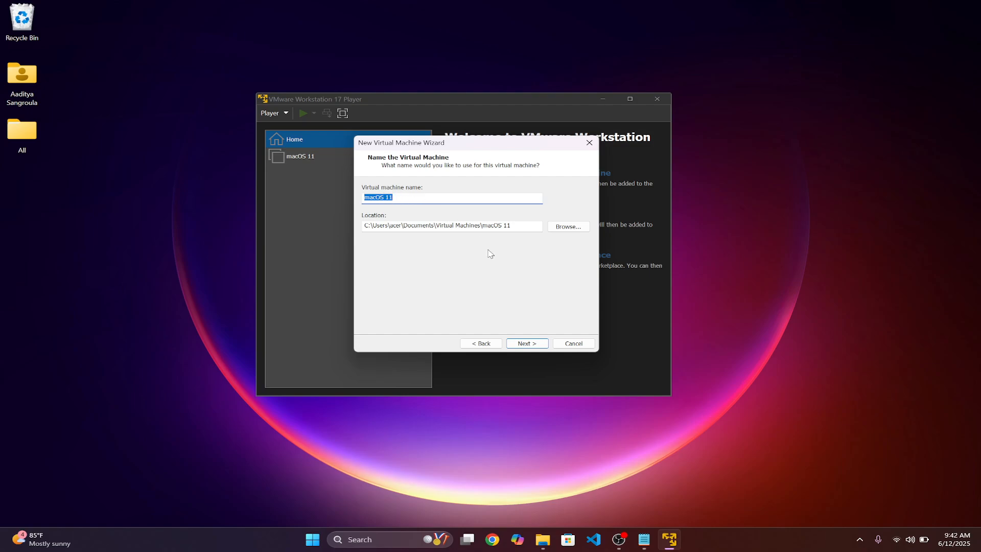
pyautogui.write('Big Sur')
pyautogui.click(521, 225)
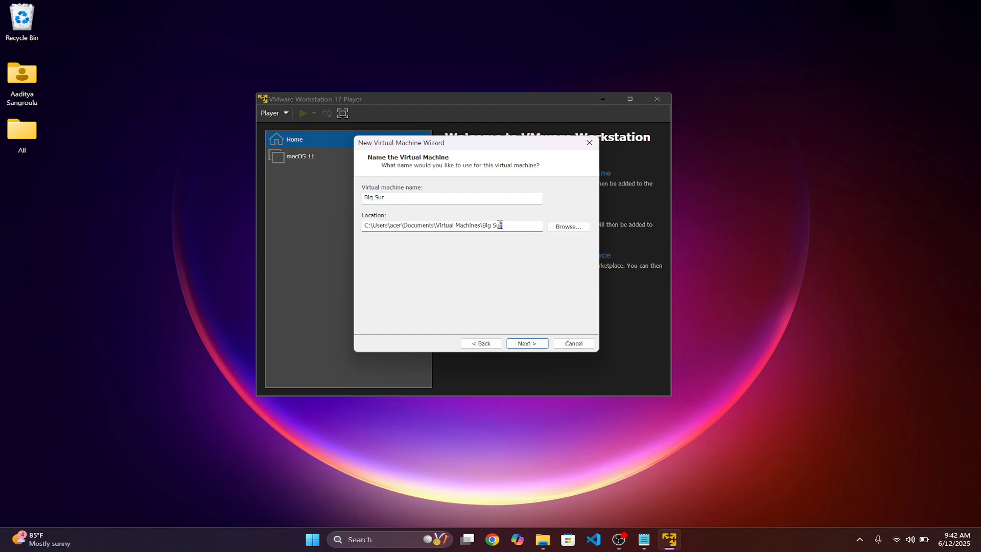
pyautogui.moveTo(499, 225); pyautogui.dragTo(485, 227)
# Browse to Documents\MacOs as Big Sur's storage location and continue to disk capacity
pyautogui.click(571, 229)
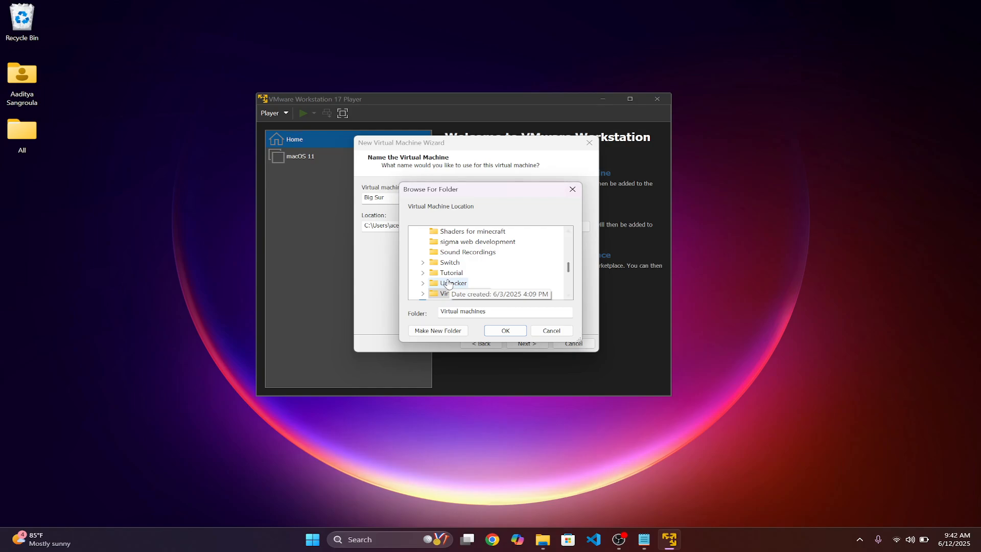
pyautogui.scroll(1, 503, 276)
pyautogui.moveTo(570, 266); pyautogui.dragTo(572, 240)
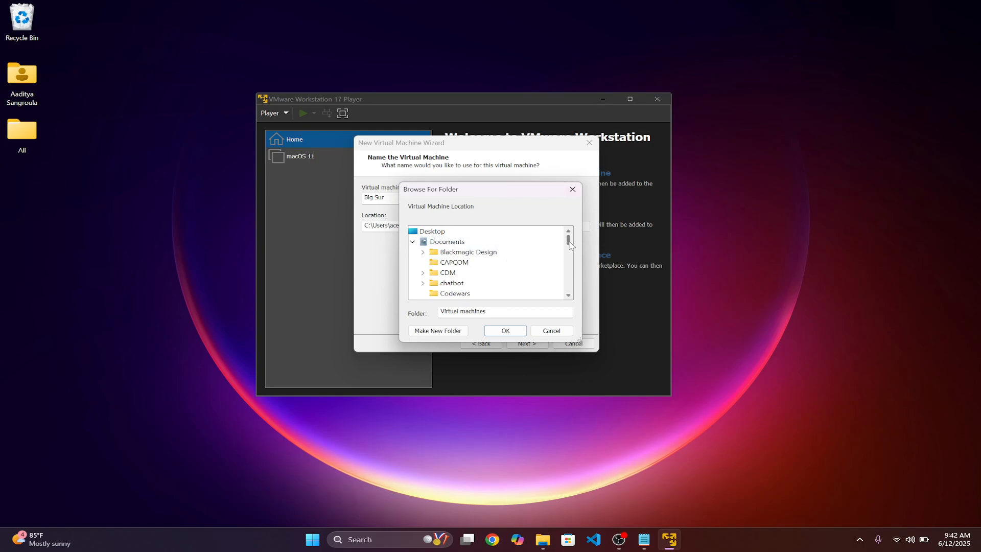
pyautogui.moveTo(571, 246); pyautogui.dragTo(571, 253)
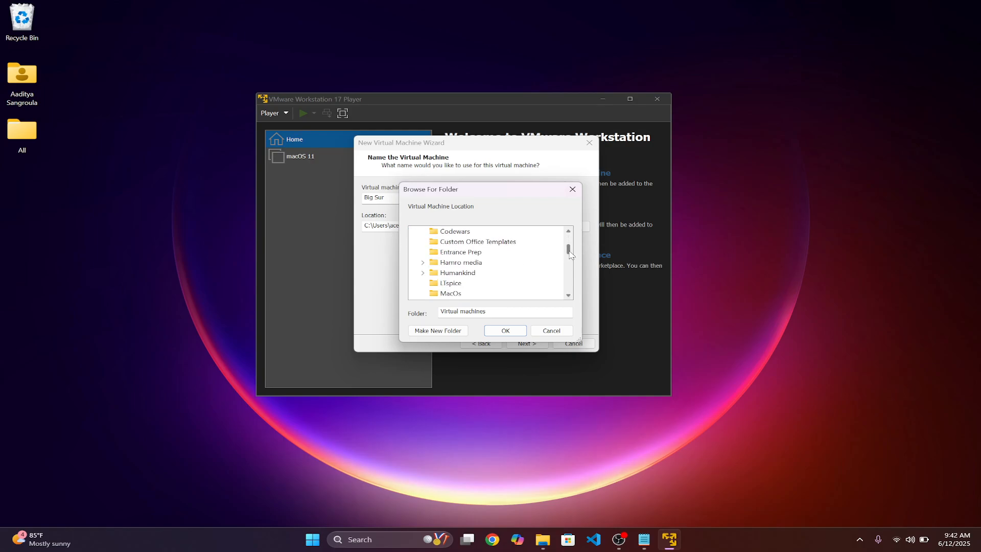
pyautogui.click(450, 293)
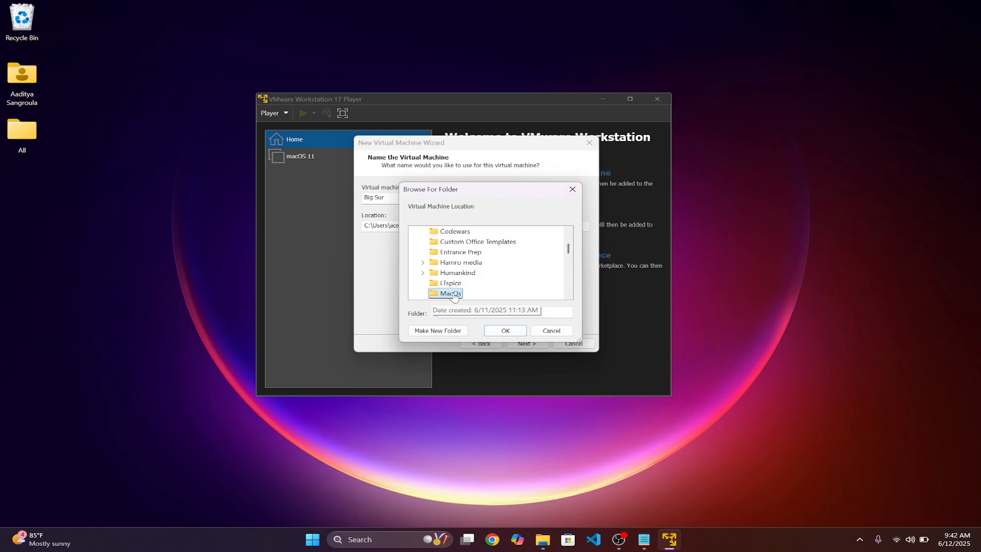
pyautogui.click(505, 331)
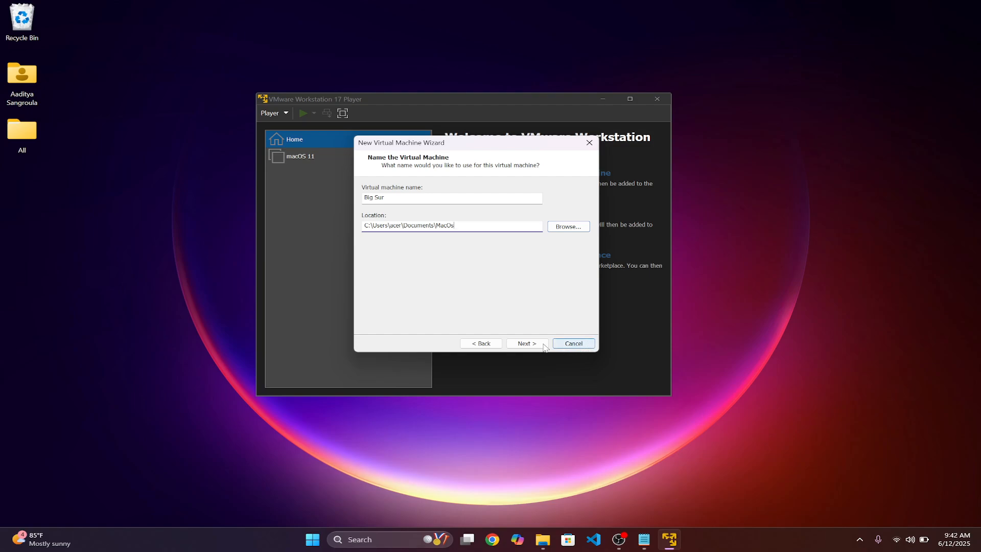
pyautogui.click(522, 344)
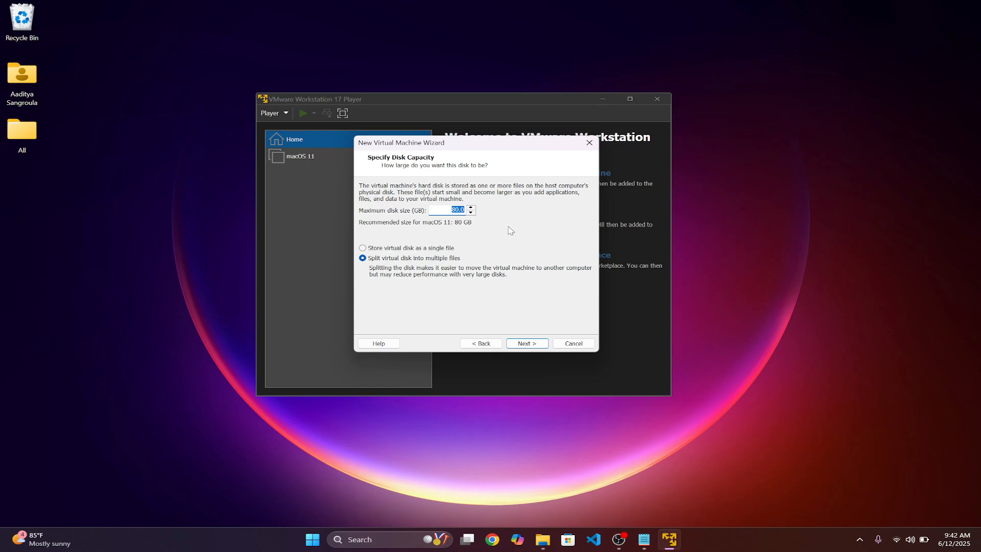
# Keep the 80.0 GB disk split into multiple files and proceed to Ready to Create
pyautogui.click(443, 210)
pyautogui.moveTo(448, 209); pyautogui.dragTo(508, 210)
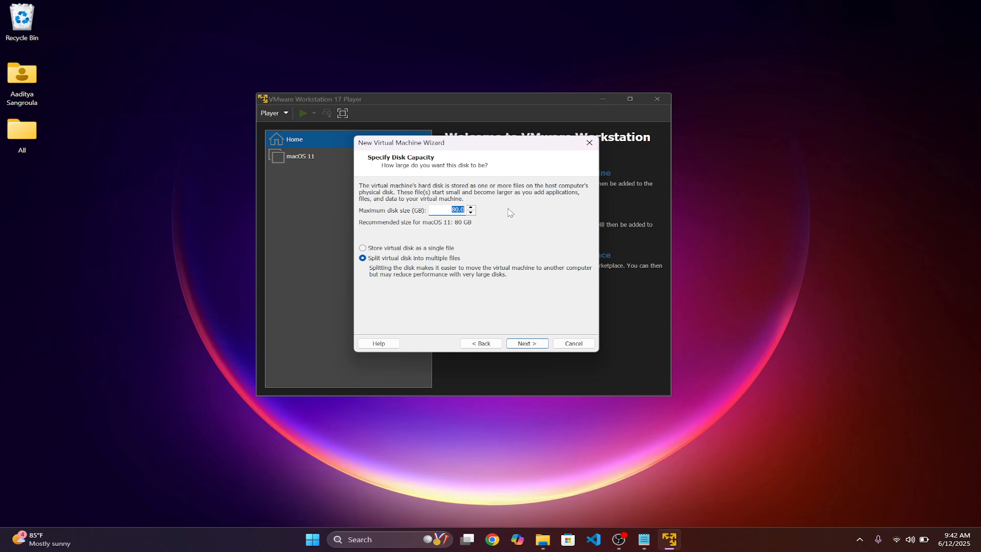
pyautogui.click(441, 207)
pyautogui.click(536, 346)
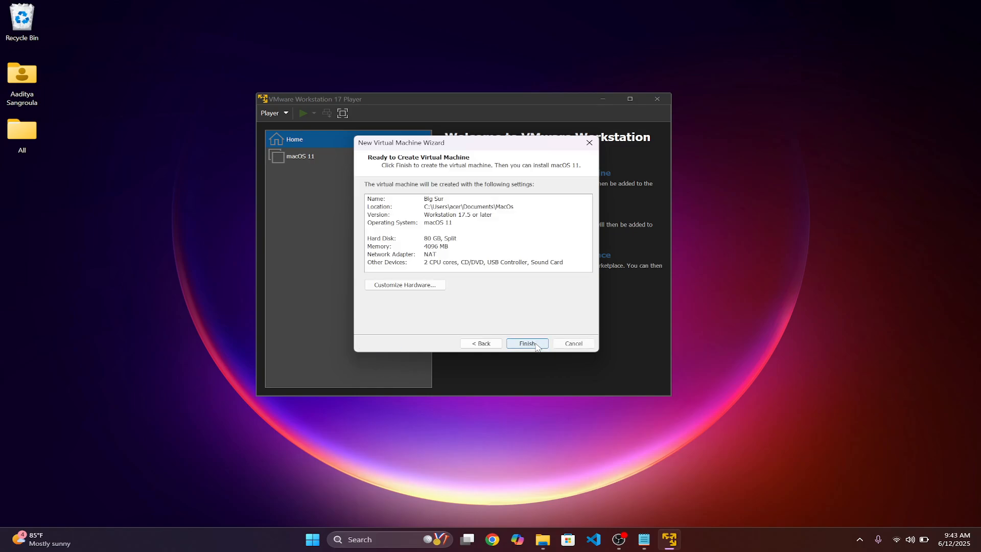
pyautogui.click(542, 546)
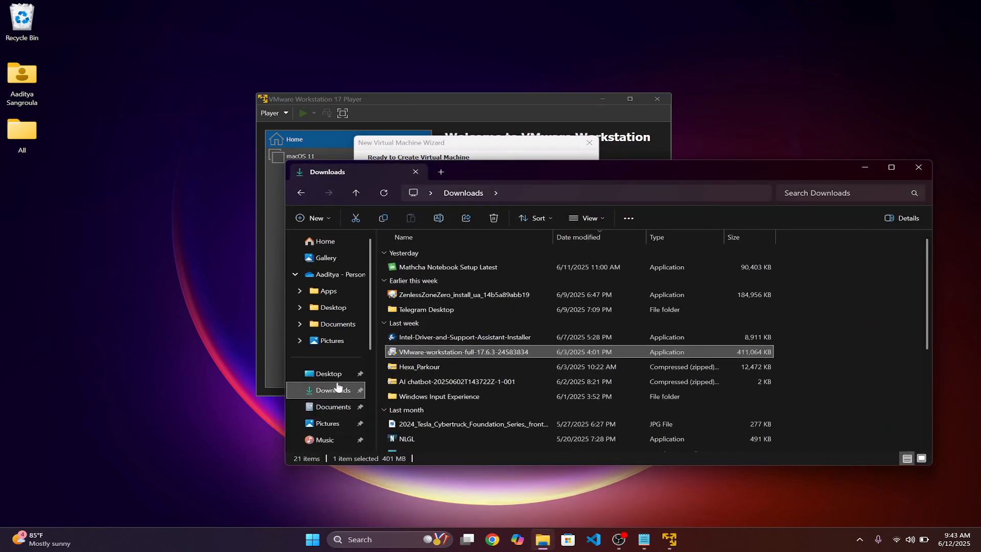
pyautogui.scroll(-5, 332, 403)
pyautogui.click(340, 405)
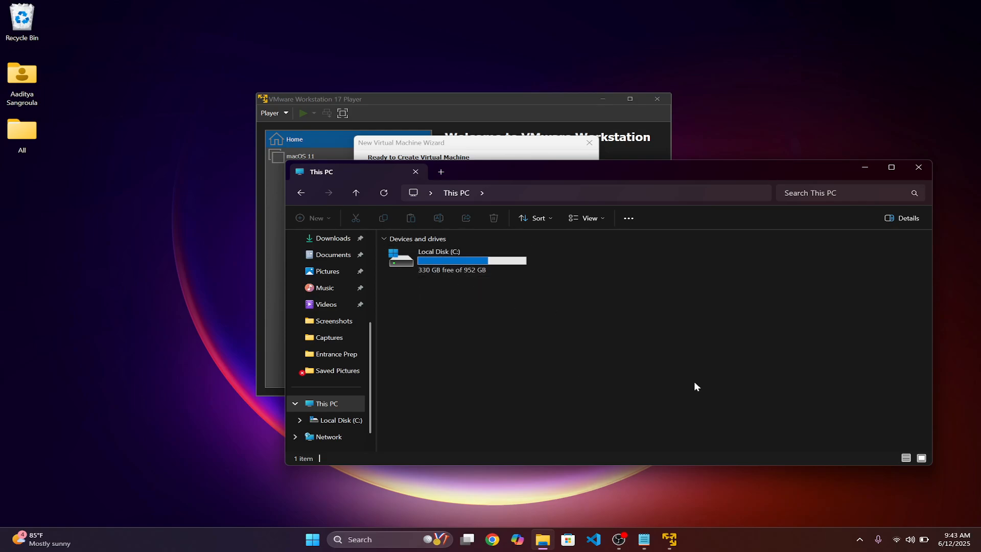
pyautogui.moveTo(693, 381); pyautogui.dragTo(622, 333)
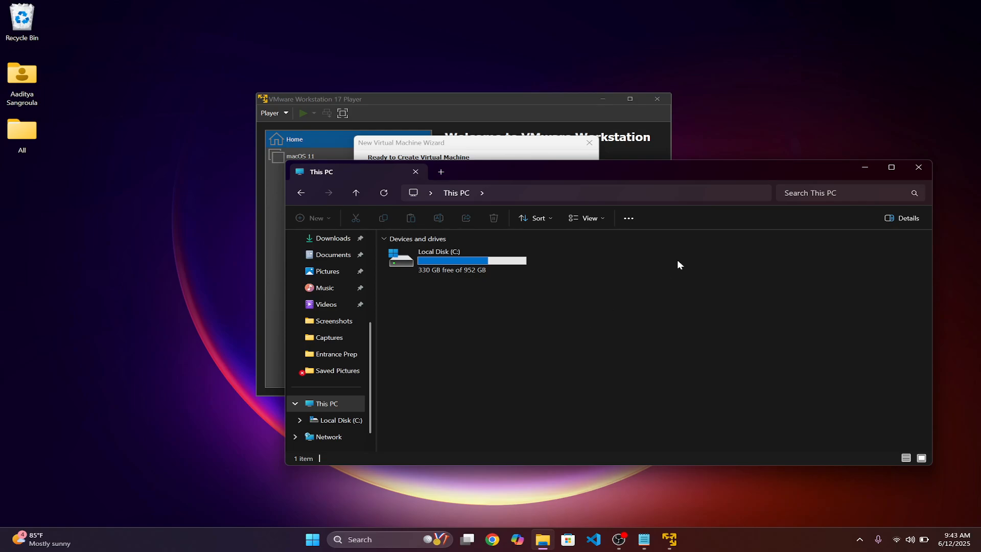
pyautogui.click(863, 167)
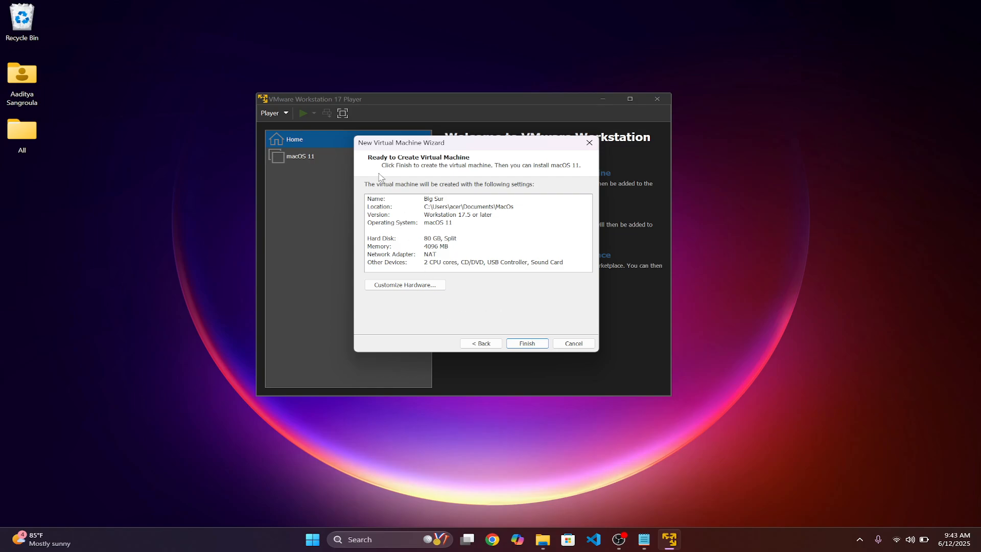
# Review processor, CD/DVD, network, USB, sound and display settings, then nudge memory to 4100 MB
pyautogui.click(418, 289)
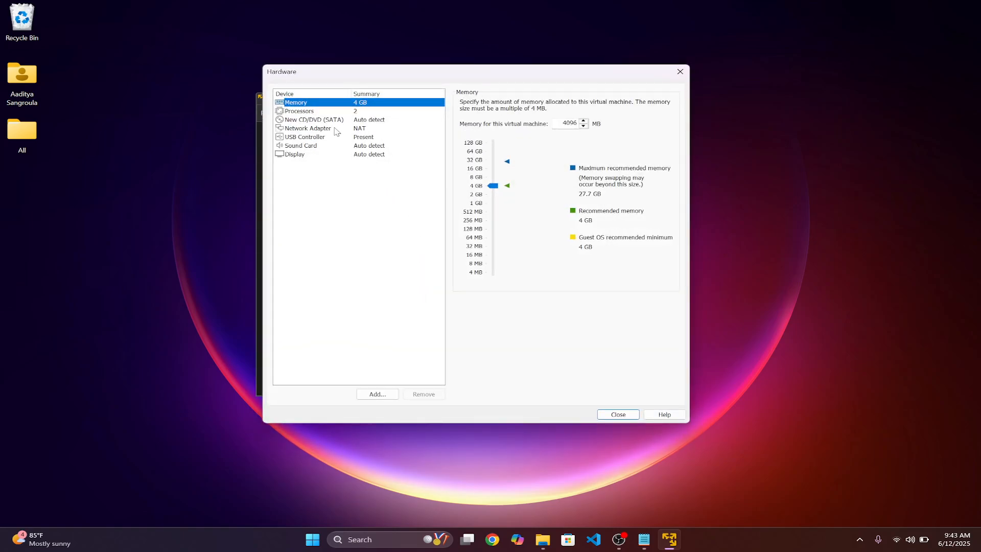
pyautogui.click(313, 111)
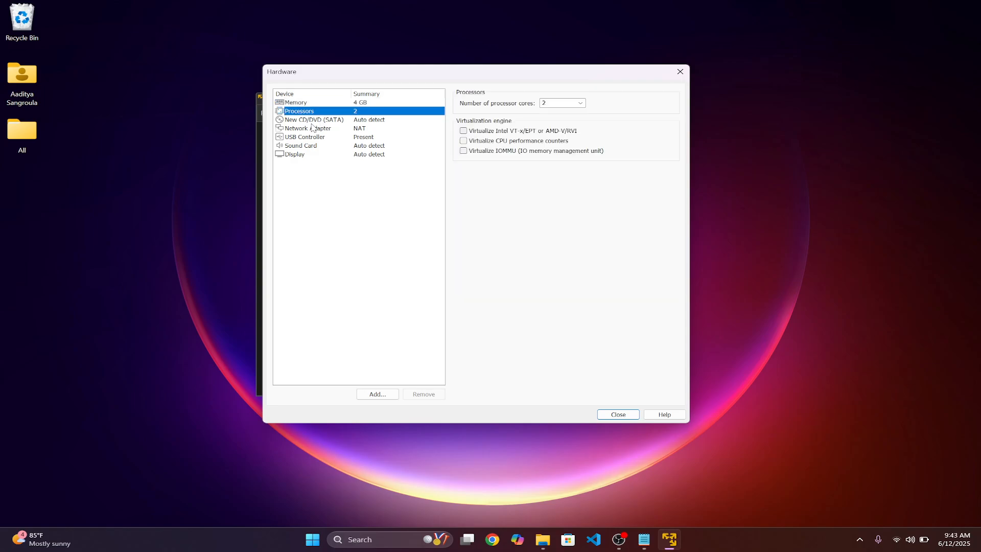
pyautogui.click(313, 120)
pyautogui.click(313, 129)
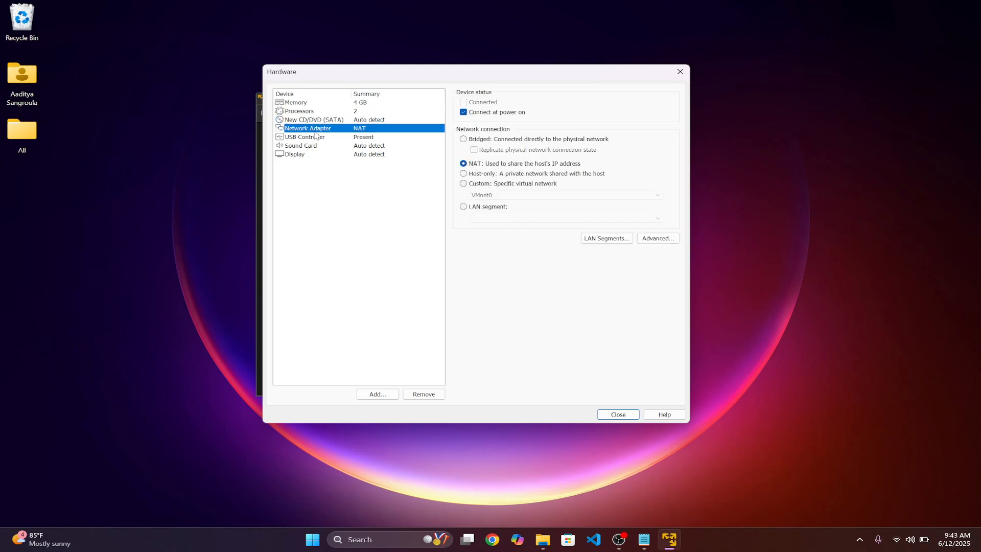
pyautogui.click(312, 139)
pyautogui.click(312, 147)
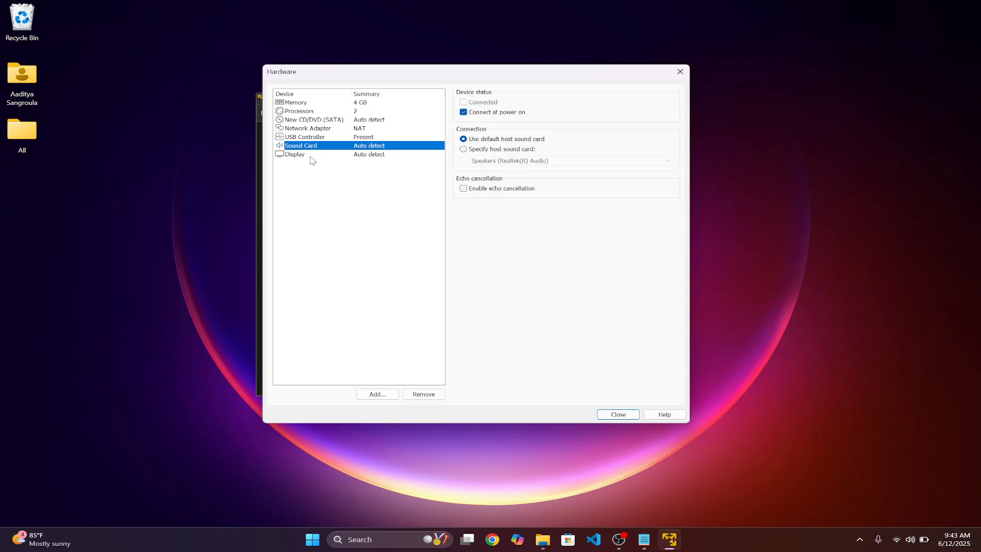
pyautogui.click(312, 154)
pyautogui.click(353, 113)
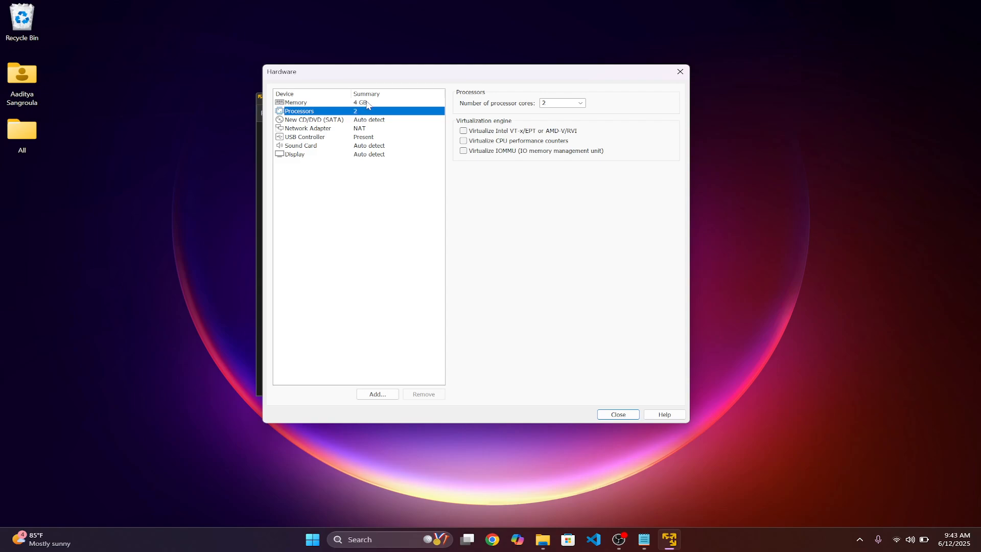
pyautogui.click(367, 104)
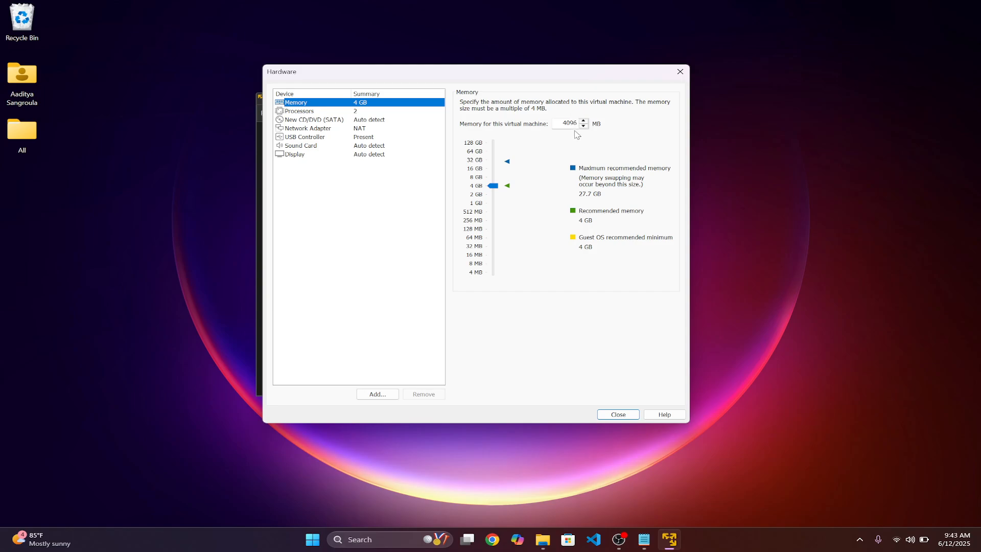
pyautogui.scroll(2, 576, 124)
# Raise memory to 12416 MB (12.1 GB) and check the core-count options, keeping 2 cores
pyautogui.moveTo(495, 190); pyautogui.dragTo(495, 177)
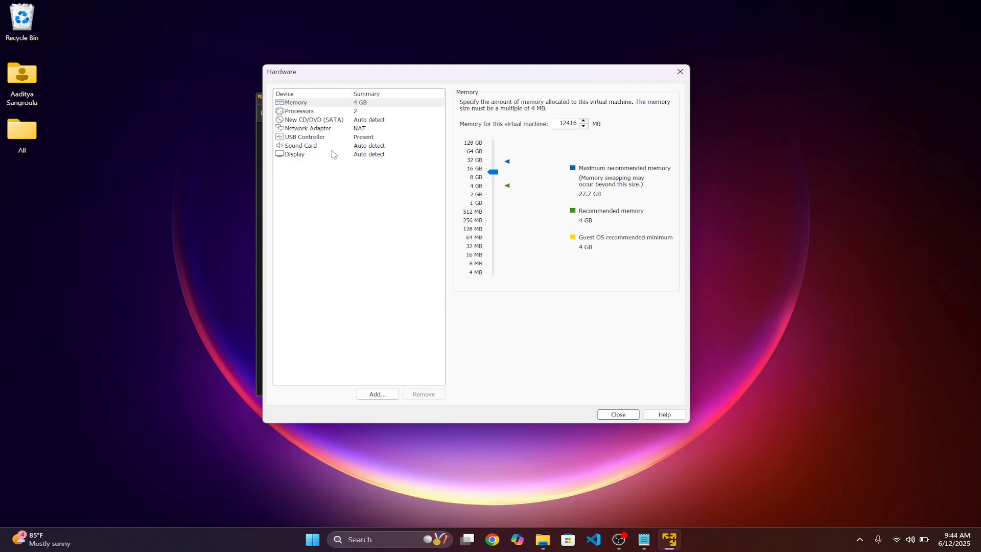
pyautogui.click(341, 112)
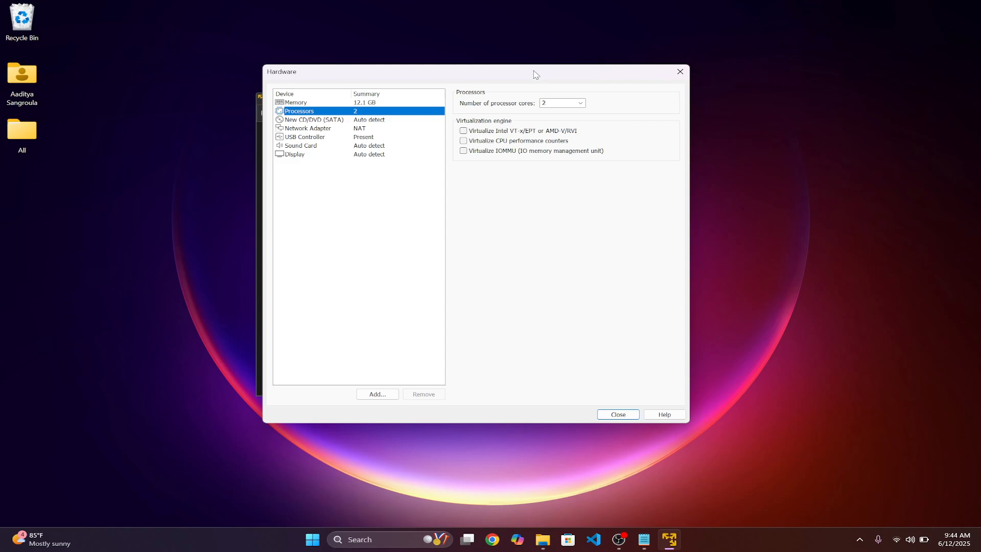
pyautogui.moveTo(535, 75); pyautogui.dragTo(531, 90)
pyautogui.click(577, 118)
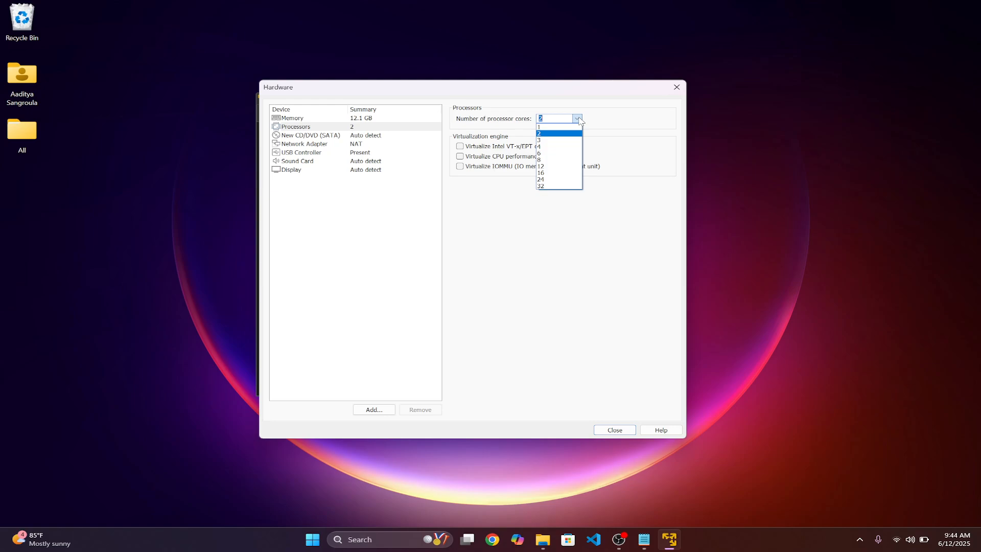
pyautogui.click(578, 119)
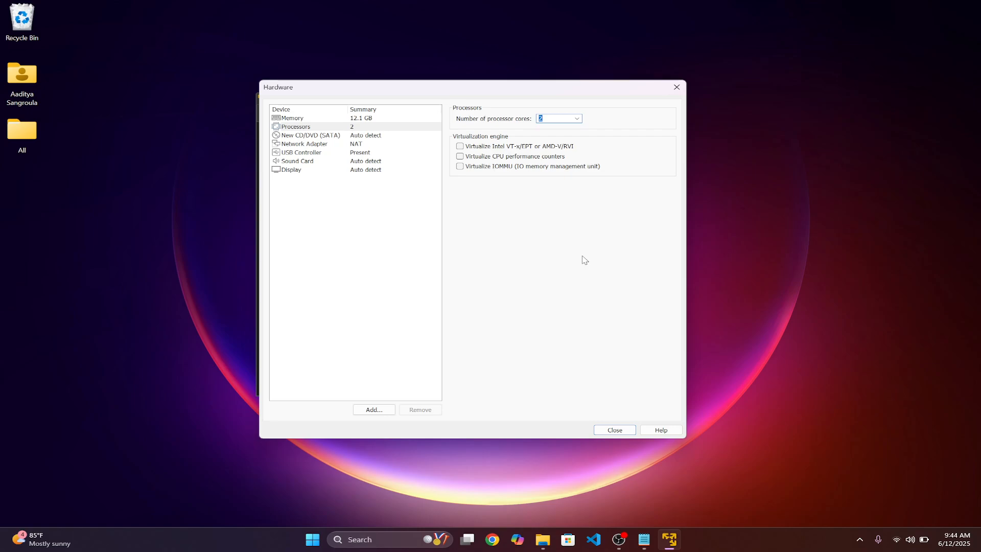
pyautogui.click(578, 118)
pyautogui.click(578, 118)
# Show Task Manager's CPU performance page: i9-14900HX with 24 cores and 32 logical processors
pyautogui.rightClick(704, 534)
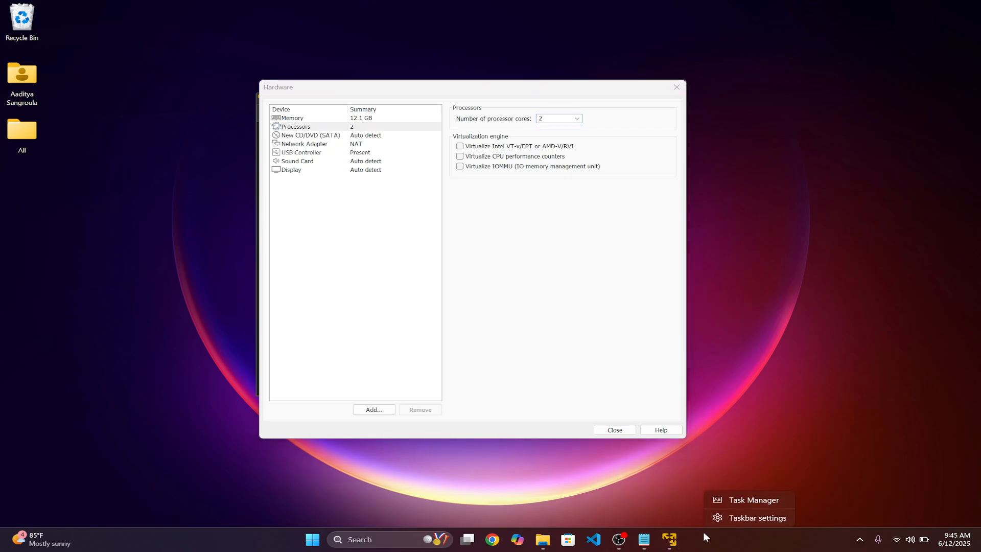
pyautogui.click(712, 501)
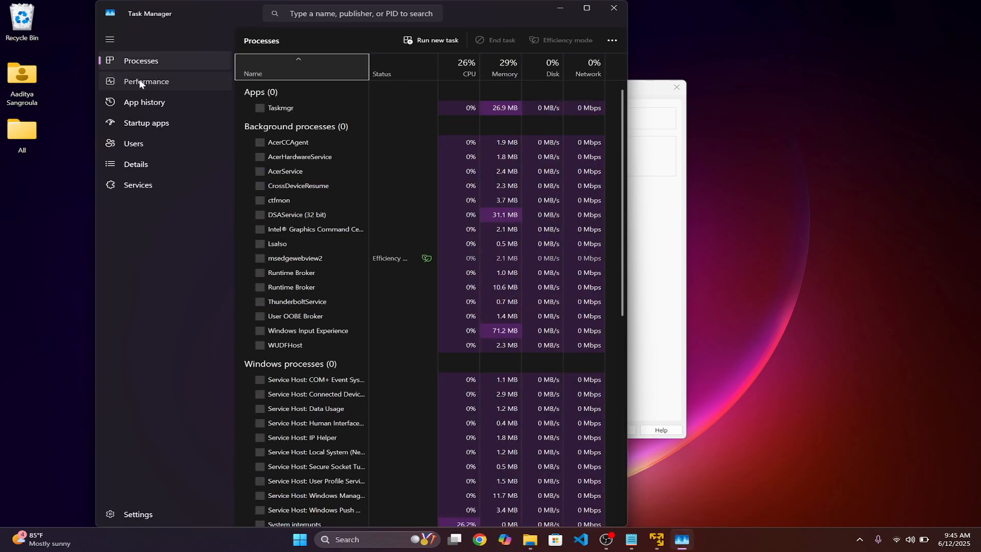
pyautogui.click(134, 82)
pyautogui.click(295, 86)
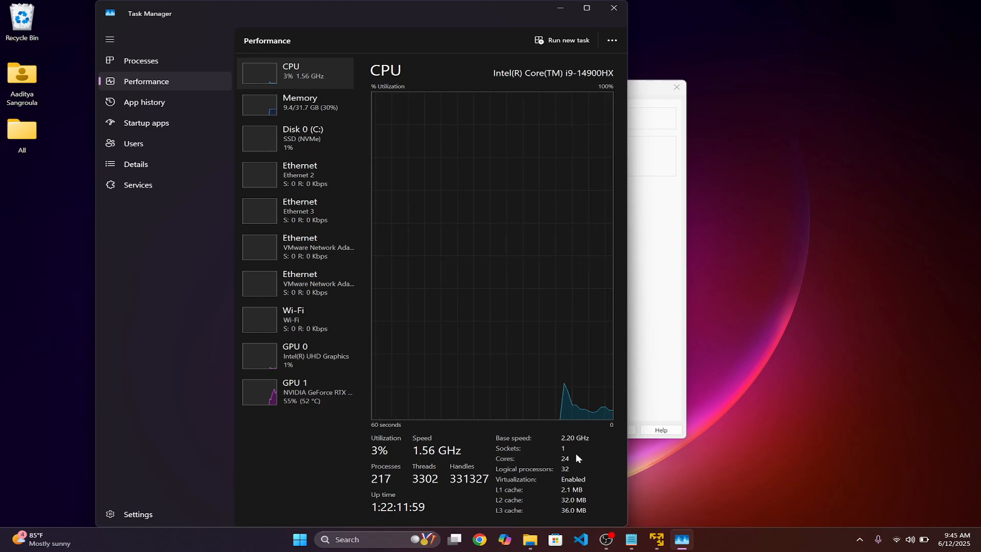
# Set the VM's processor cores to 8, then reposition the Hardware dialog beside Task Manager
pyautogui.click(649, 394)
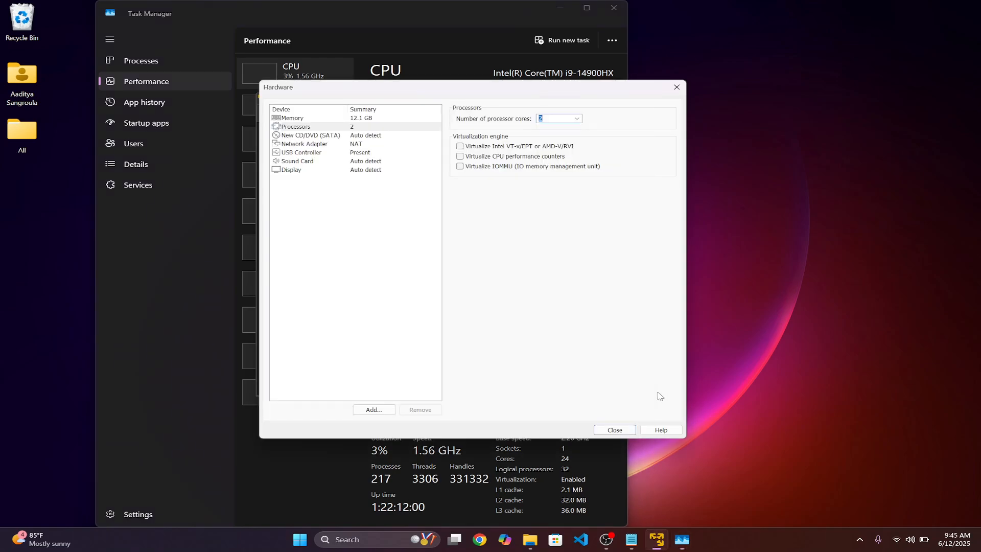
pyautogui.click(577, 119)
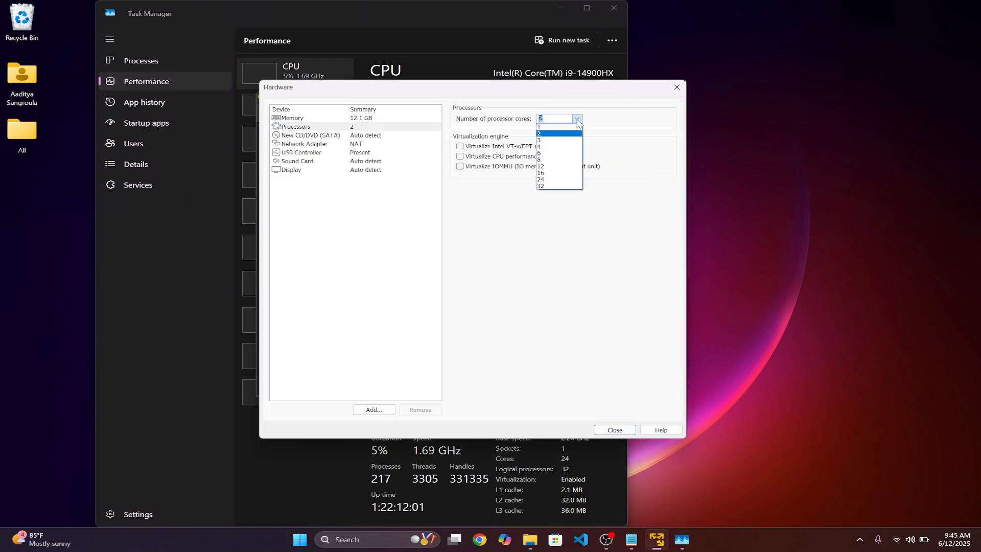
pyautogui.click(570, 160)
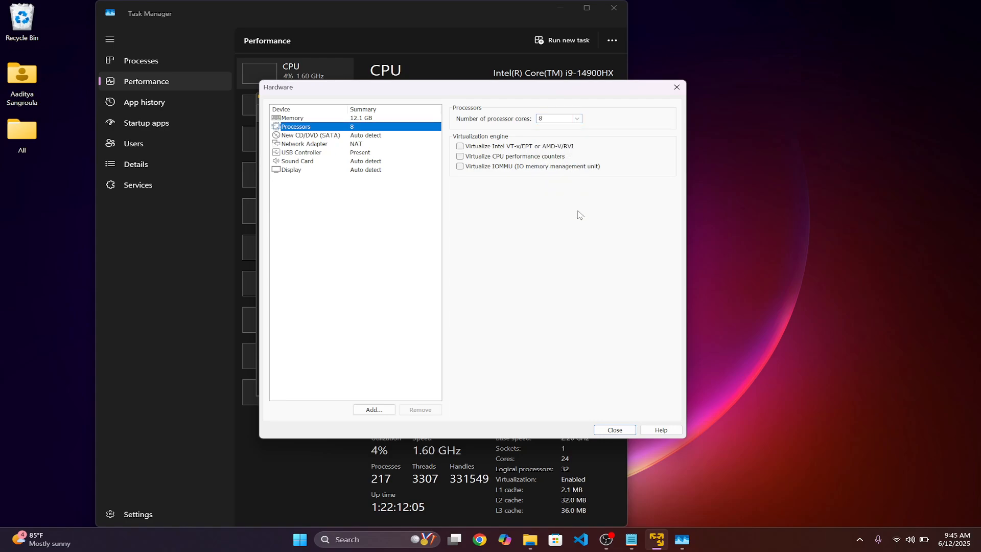
pyautogui.click(582, 480)
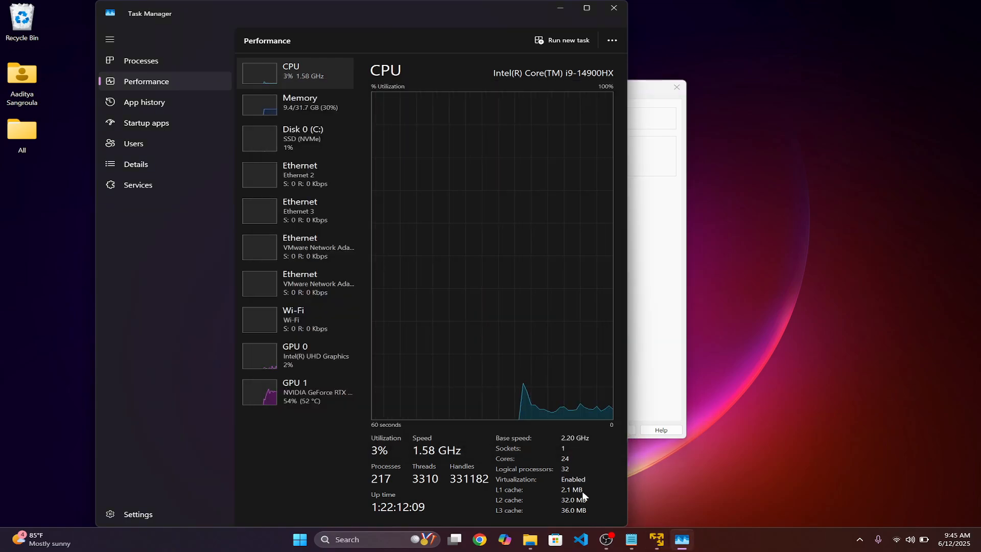
pyautogui.hotkey('alt', 'Tab')
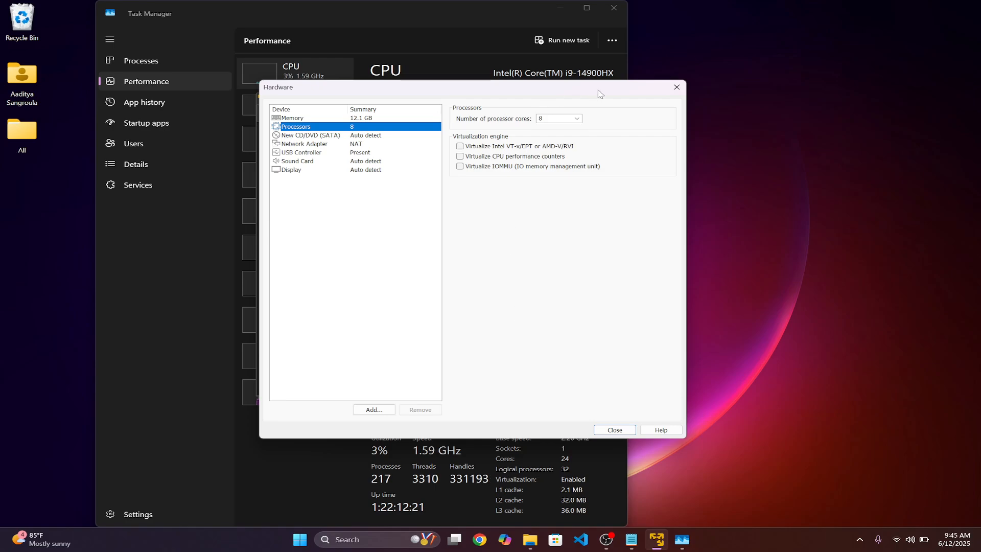
pyautogui.moveTo(600, 94); pyautogui.dragTo(571, 62)
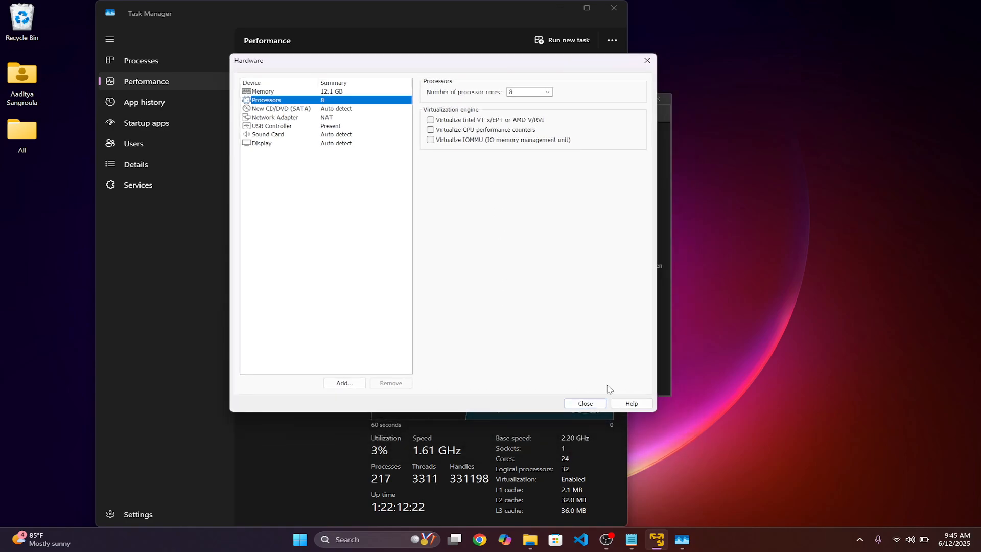
pyautogui.click(596, 469)
# Change the Network Adapter from NAT to Bridged, replicating physical network connection state
pyautogui.hotkey('alt', 'Tab')
pyautogui.click(372, 109)
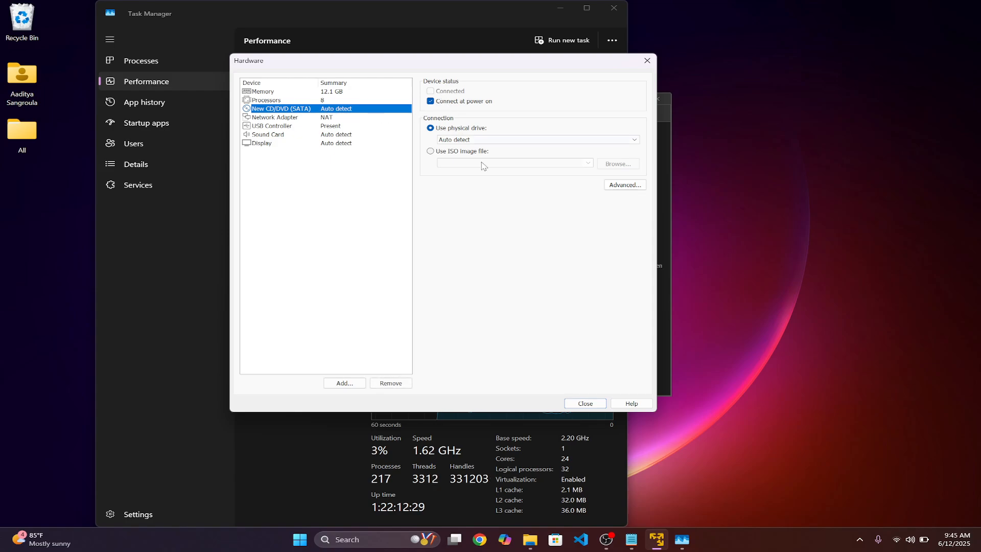
pyautogui.click(346, 119)
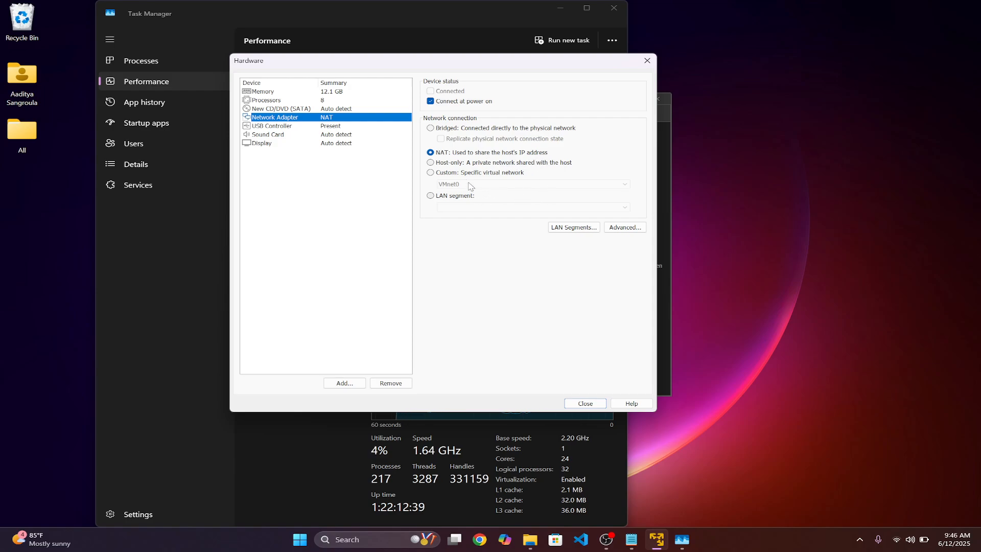
pyautogui.click(478, 129)
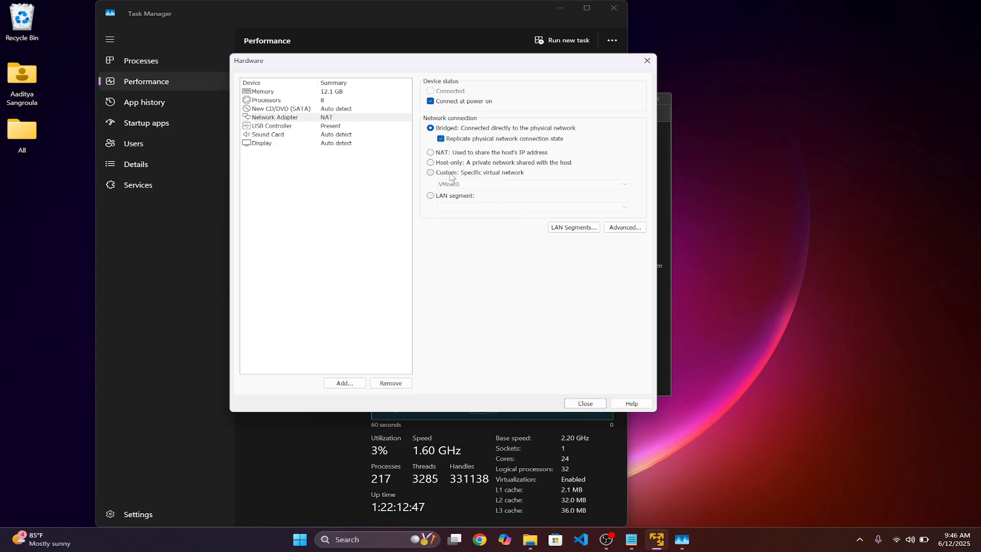
pyautogui.click(436, 197)
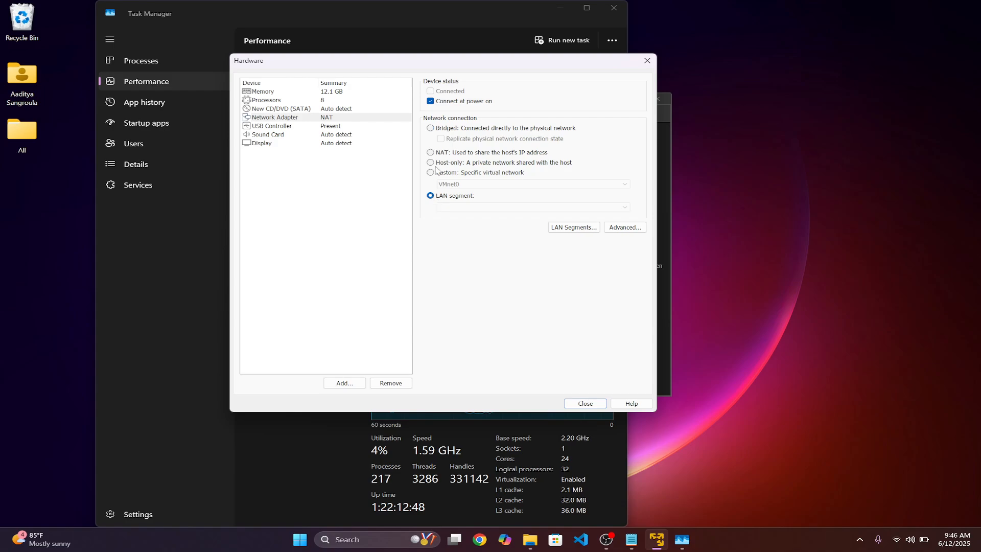
pyautogui.click(431, 129)
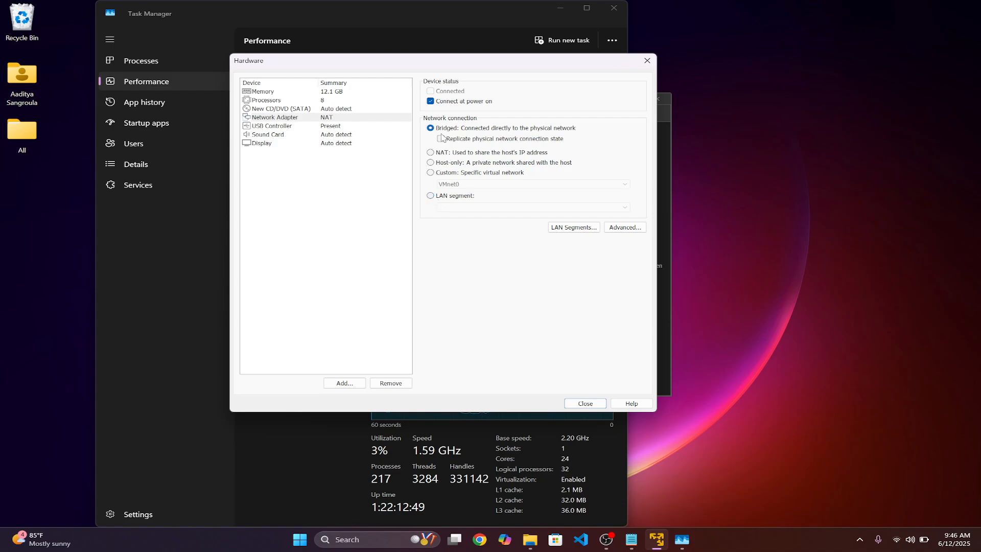
pyautogui.click(280, 127)
# Leave Accelerate 3D graphics off in Display settings and close the Hardware dialog
pyautogui.click(285, 135)
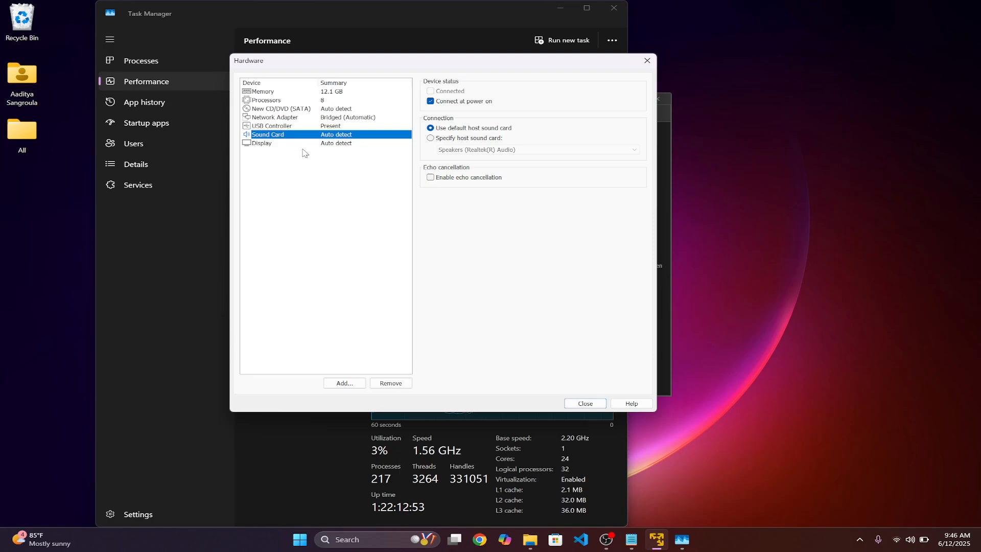
pyautogui.click(304, 144)
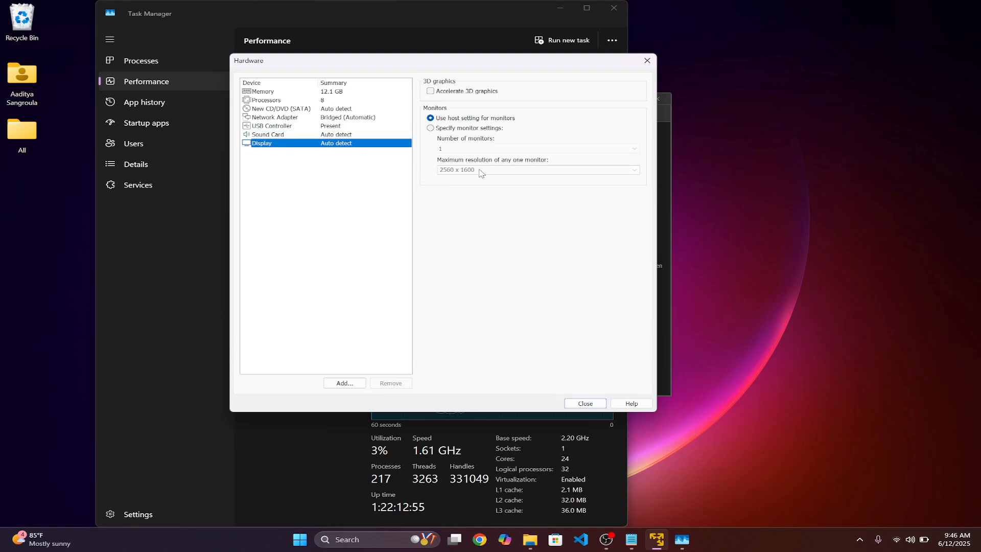
pyautogui.click(431, 90)
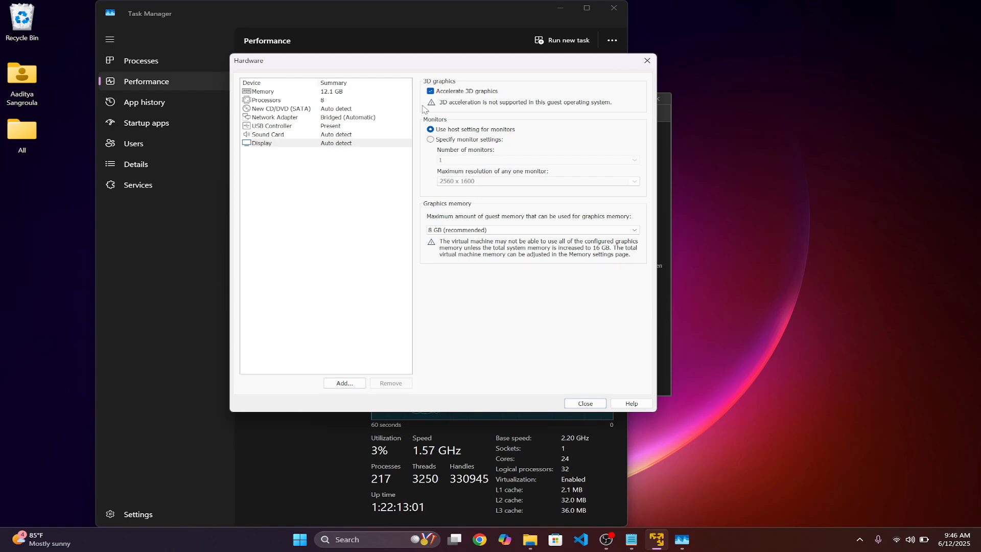
pyautogui.click(429, 92)
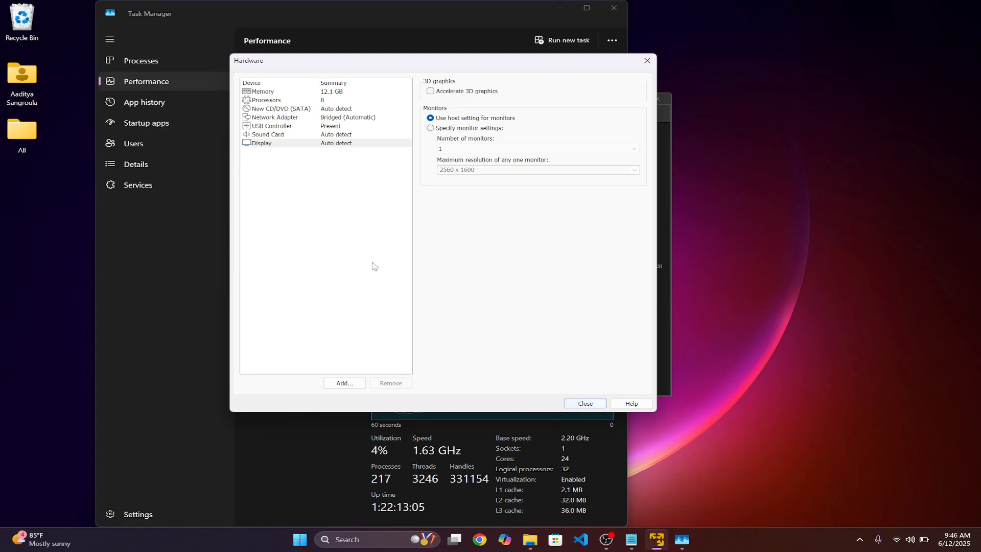
pyautogui.click(582, 403)
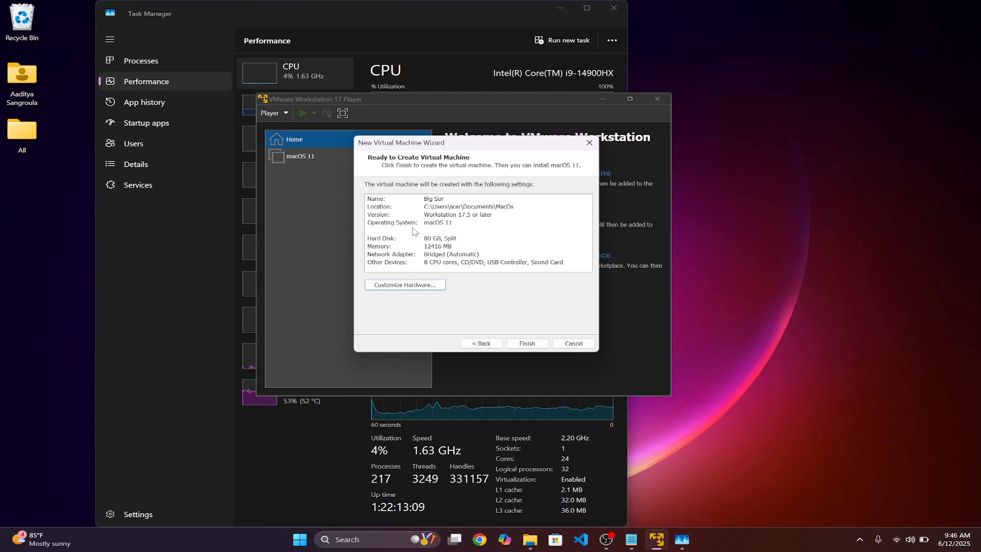
# Finish creating the Big Sur VM, then view the macOS 11 entry reporting its VM missing
pyautogui.click(565, 264)
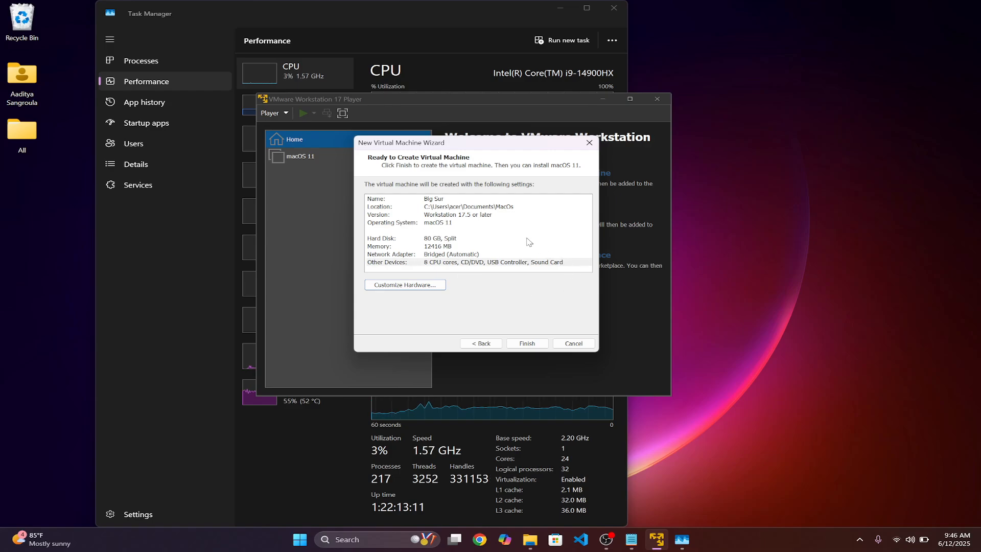
pyautogui.click(527, 344)
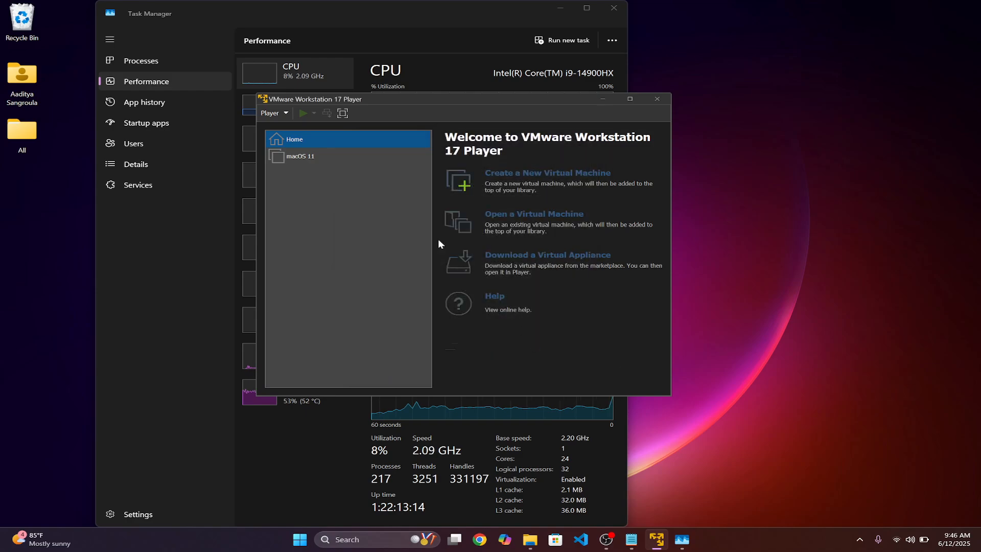
pyautogui.click(292, 155)
pyautogui.click(320, 176)
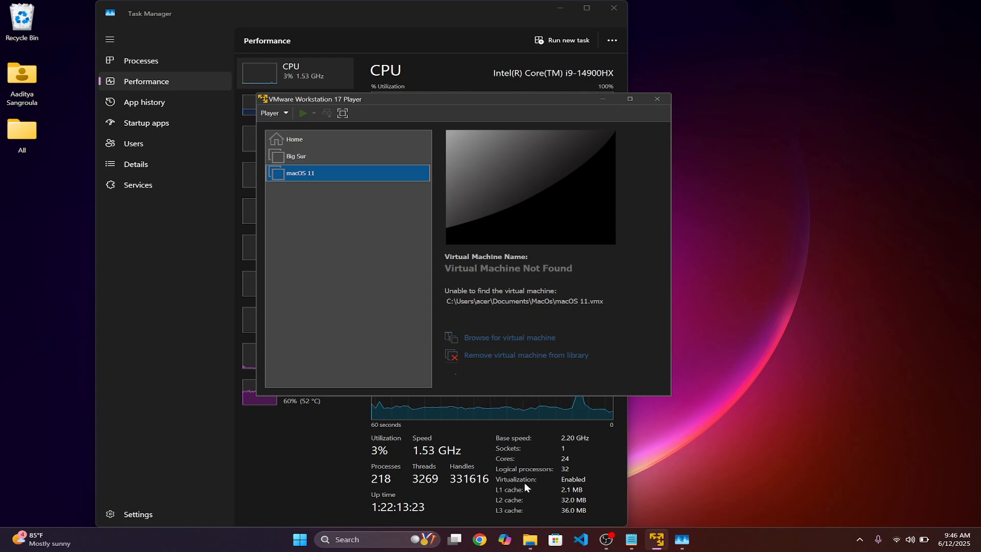
pyautogui.click(531, 538)
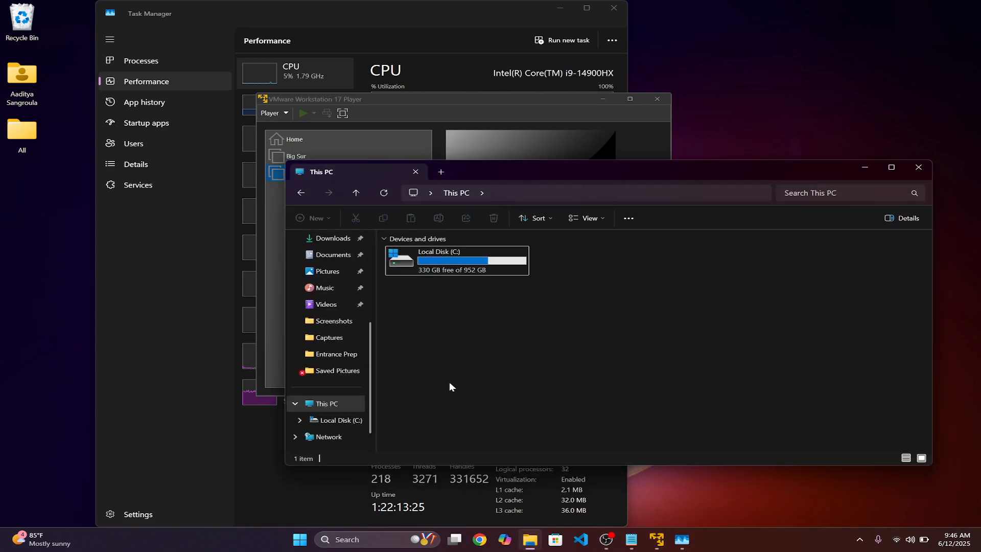
# Open Documents > MacOs and right-click the Big Sur .vmx configuration file
pyautogui.click(327, 258)
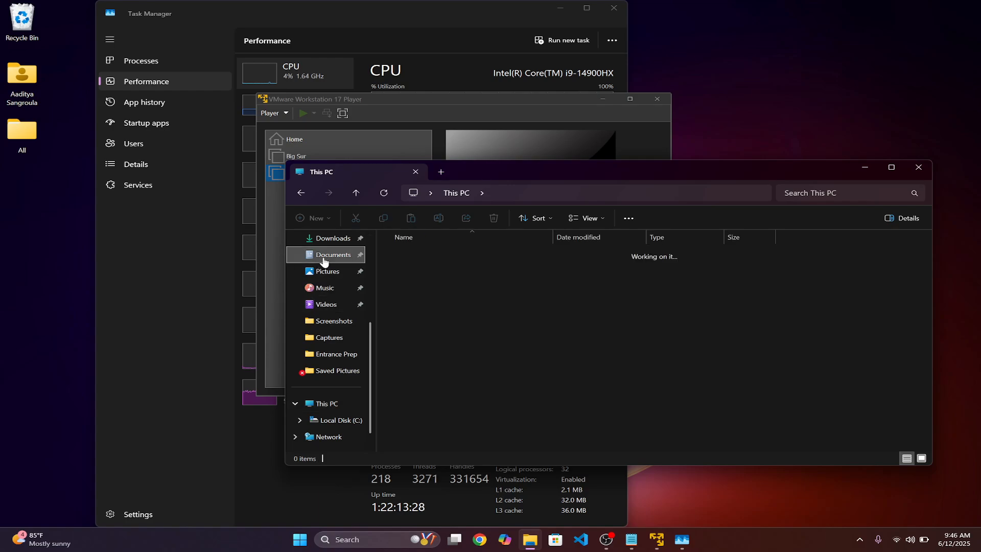
pyautogui.click(449, 396)
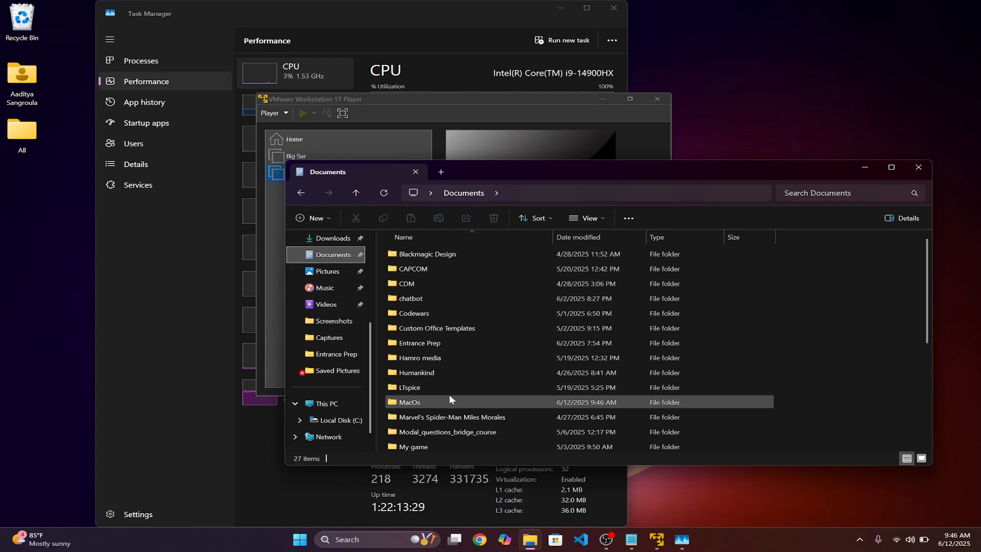
pyautogui.rightClick(449, 394)
pyautogui.click(429, 400)
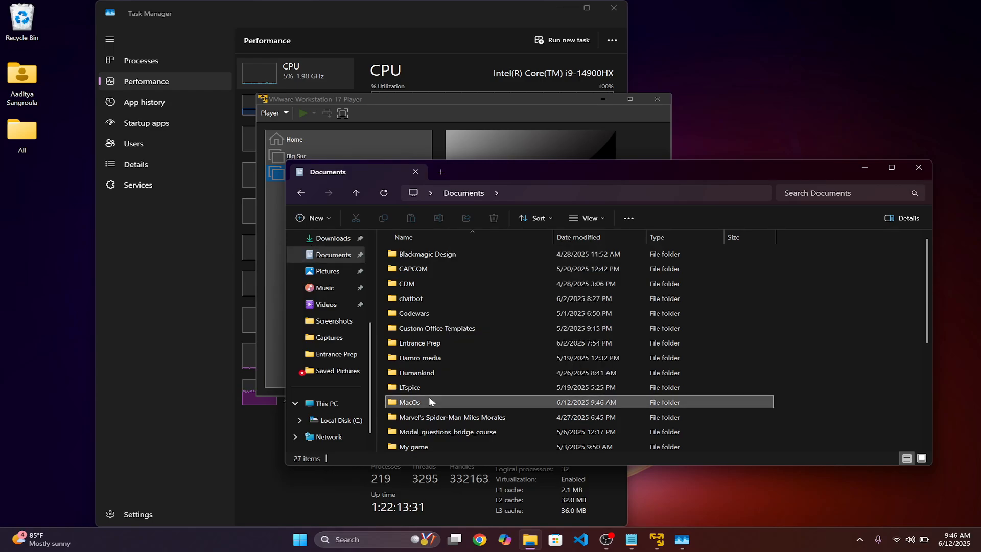
pyautogui.doubleClick(429, 401)
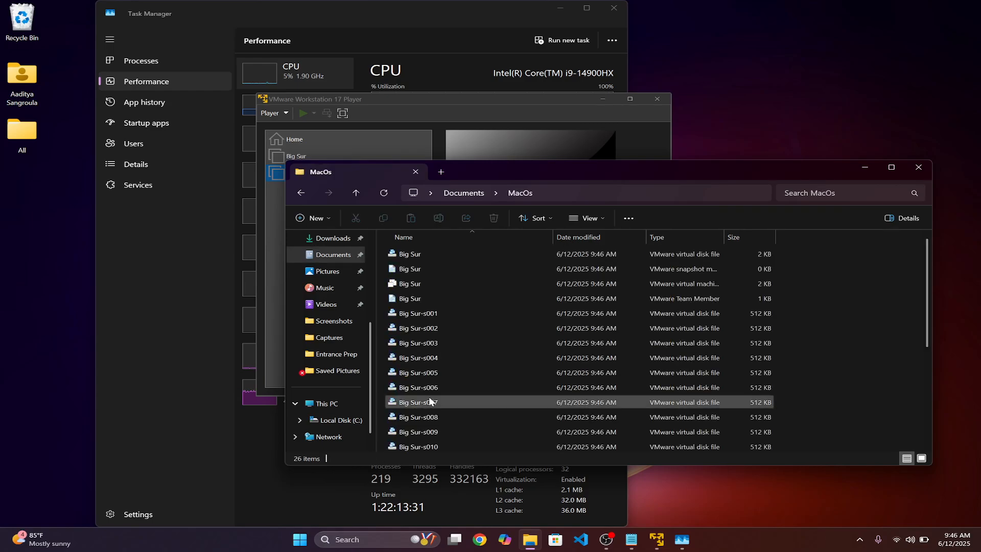
pyautogui.click(415, 285)
pyautogui.rightClick(416, 285)
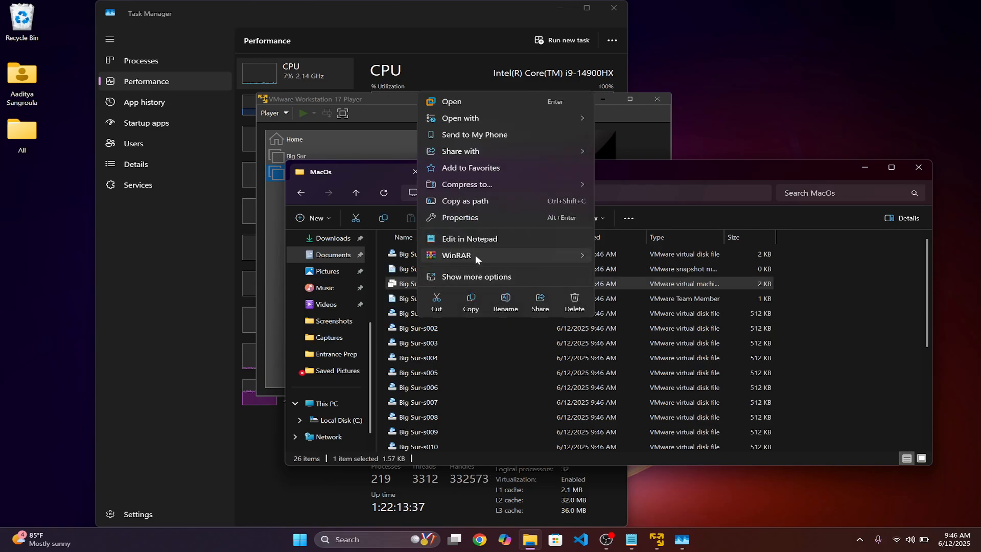
# Open Big Sur.vmx in Notepad, add an empty final line, and select the configuration text
pyautogui.click(522, 239)
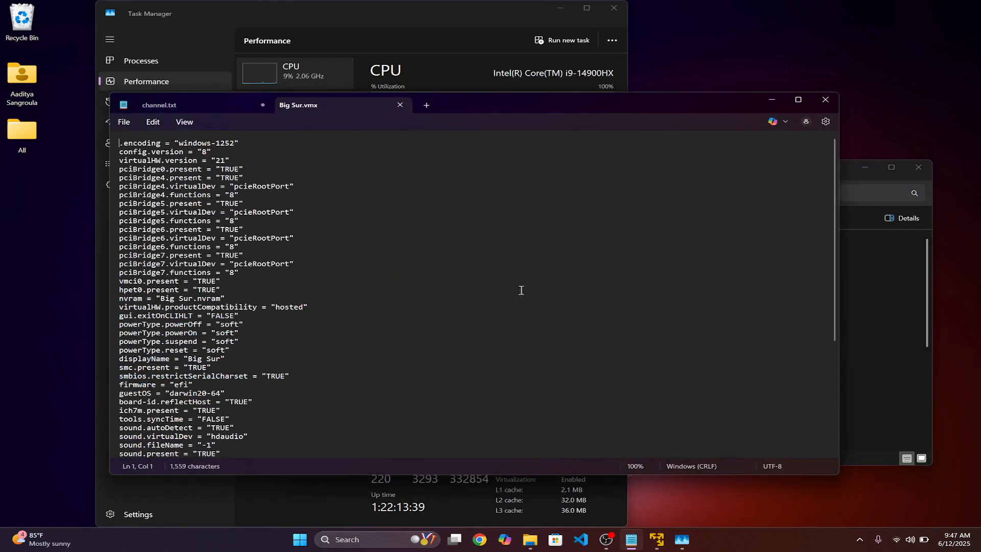
pyautogui.scroll(-6, 526, 307)
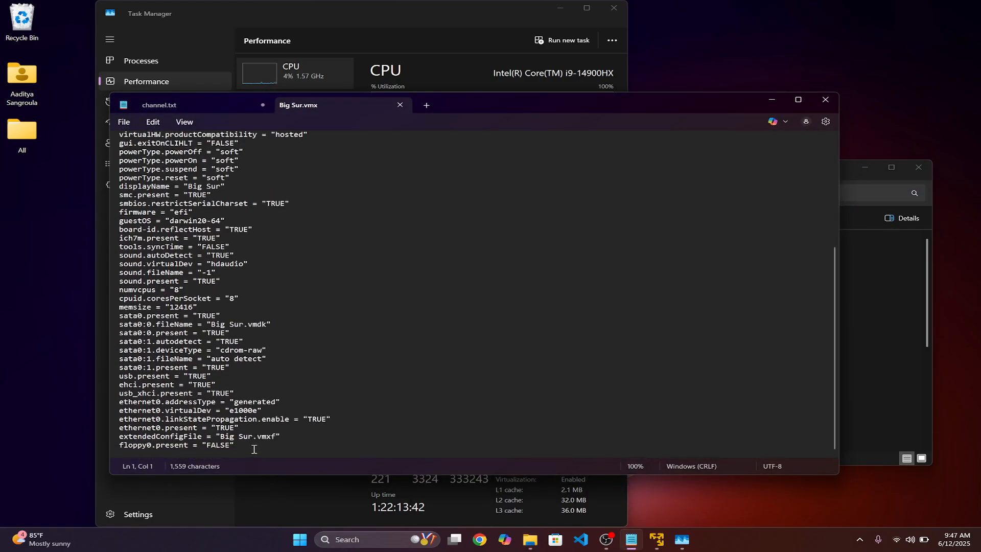
pyautogui.click(253, 451)
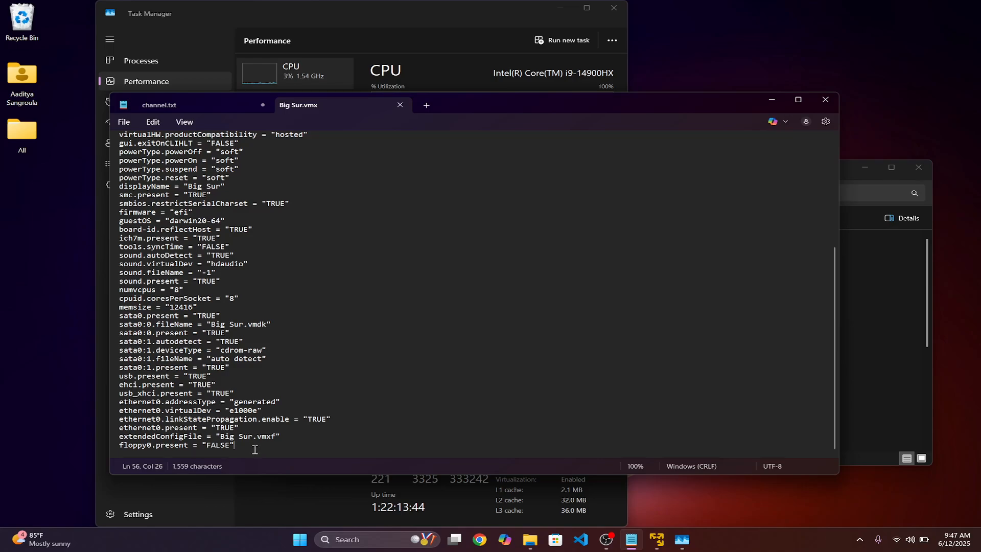
pyautogui.press('Return')
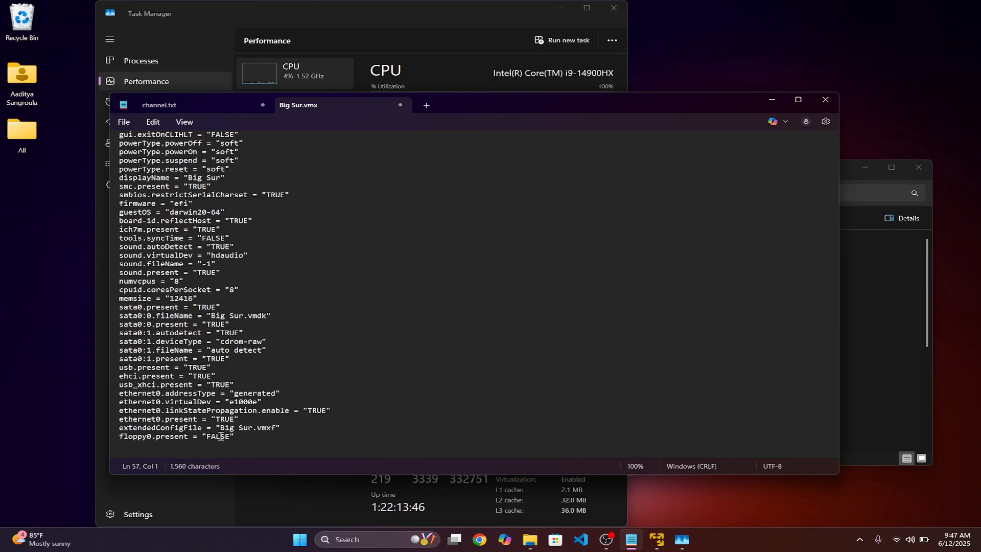
pyautogui.moveTo(250, 437); pyautogui.dragTo(53, 43)
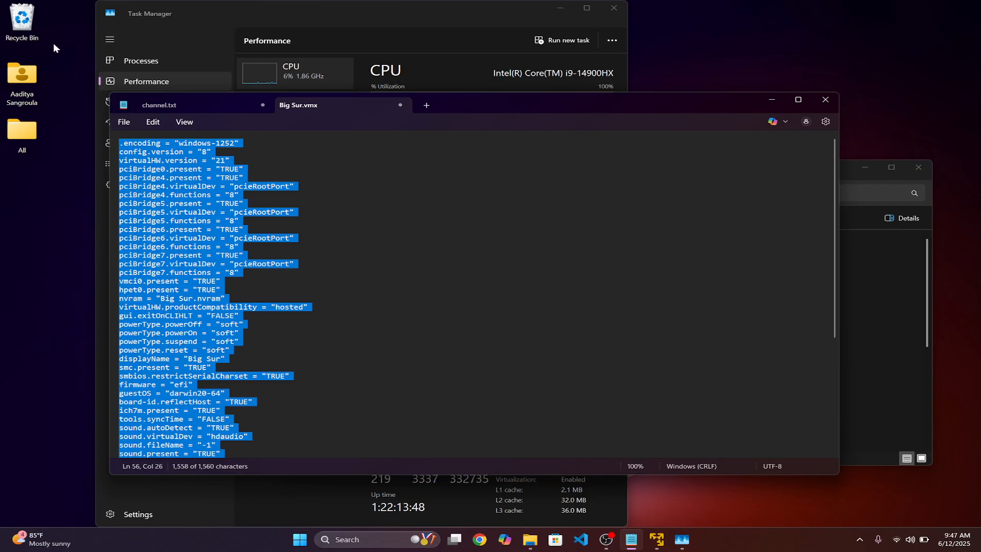
pyautogui.scroll(-7, 378, 346)
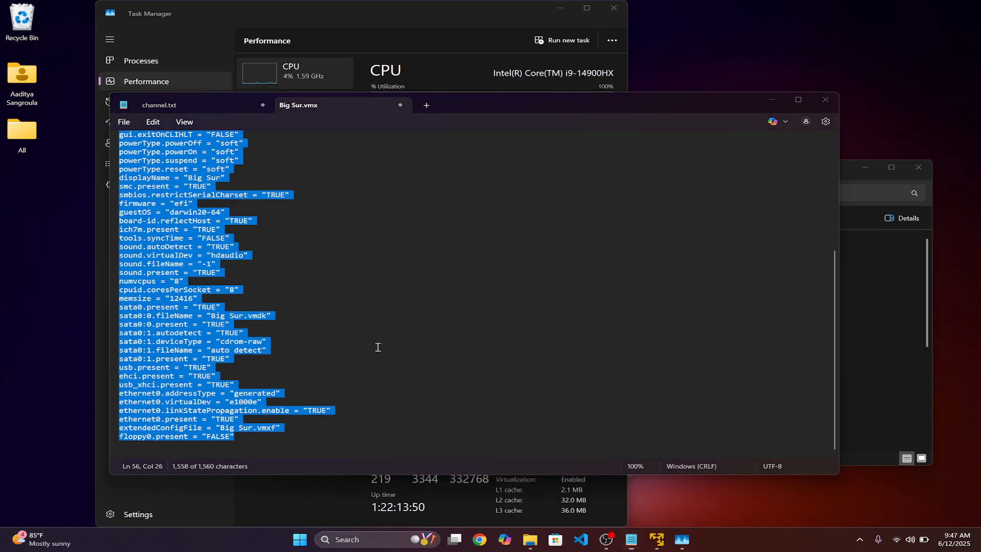
# Launch the chat assistant through a Windows search for 'chat'
pyautogui.press('super')
pyautogui.write('chat')
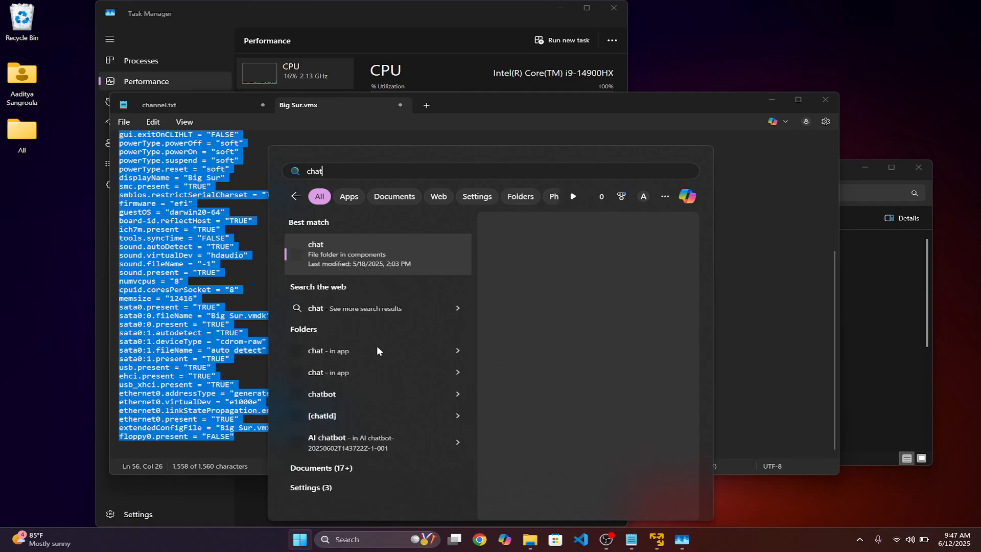
pyautogui.press('Return')
pyautogui.hotkey('alt', 'Tab')
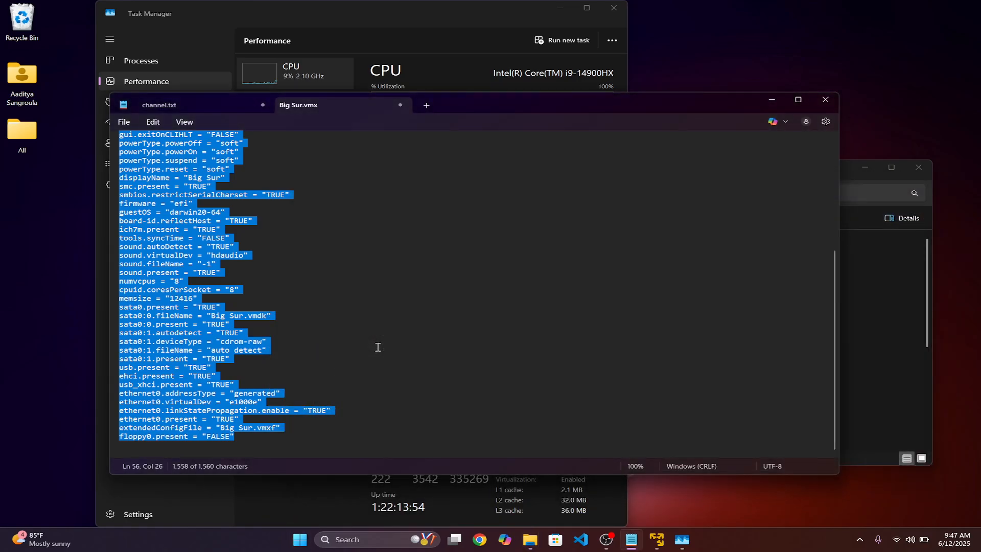
pyautogui.press('super')
pyautogui.write('chat')
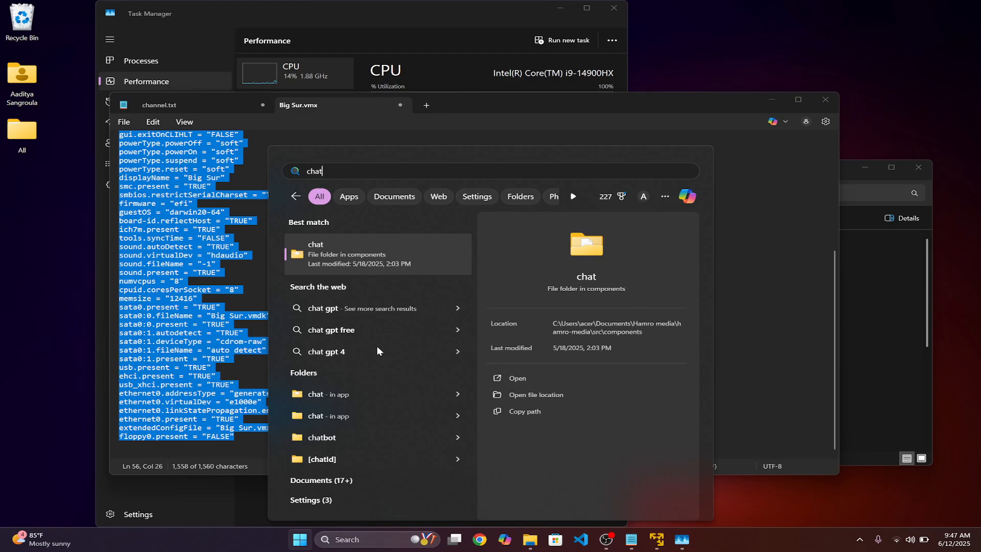
pyautogui.press('BackSpace')
pyautogui.press('BackSpace')
pyautogui.press('BackSpace')
pyautogui.press('BackSpace')
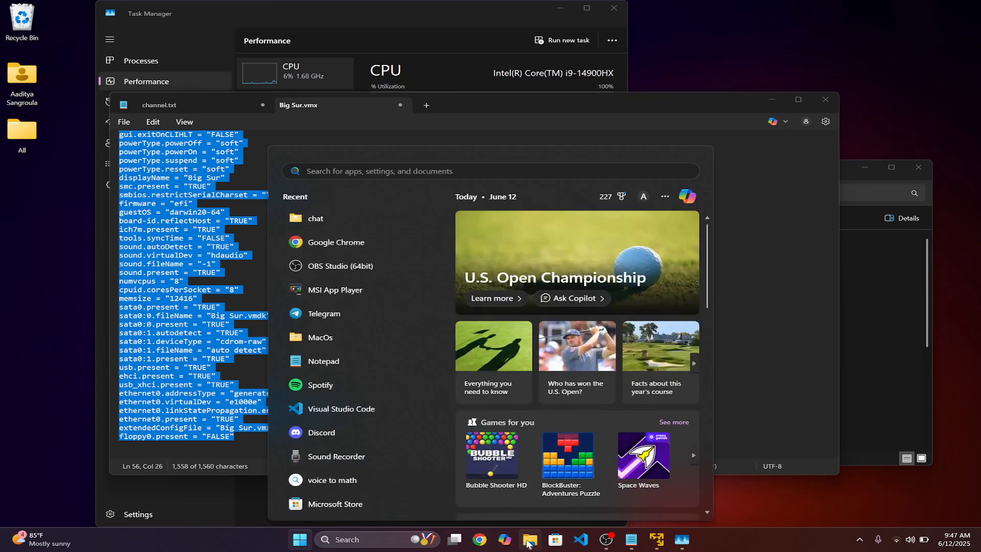
# Paste the vmx text into Copilot and ask which lines make it recognized as a MacBook 14
pyautogui.click(505, 540)
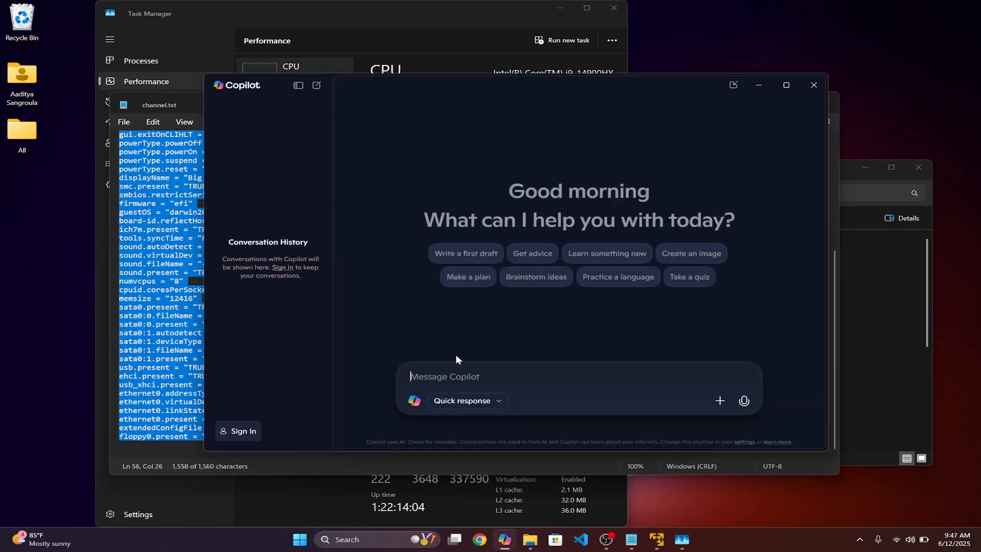
pyautogui.hotkey('ctrl', 'v')
pyautogui.write('w')
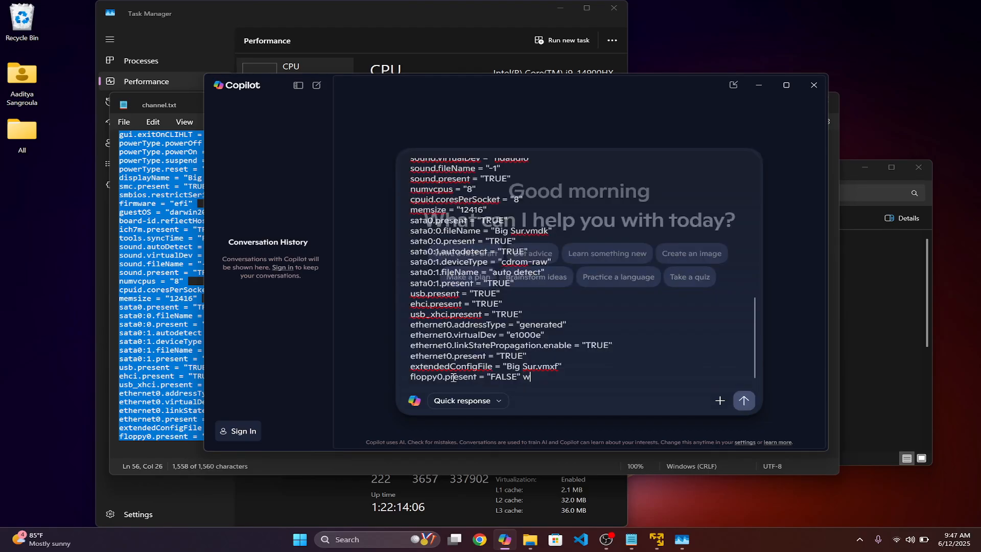
pyautogui.write('hat are the four or ')
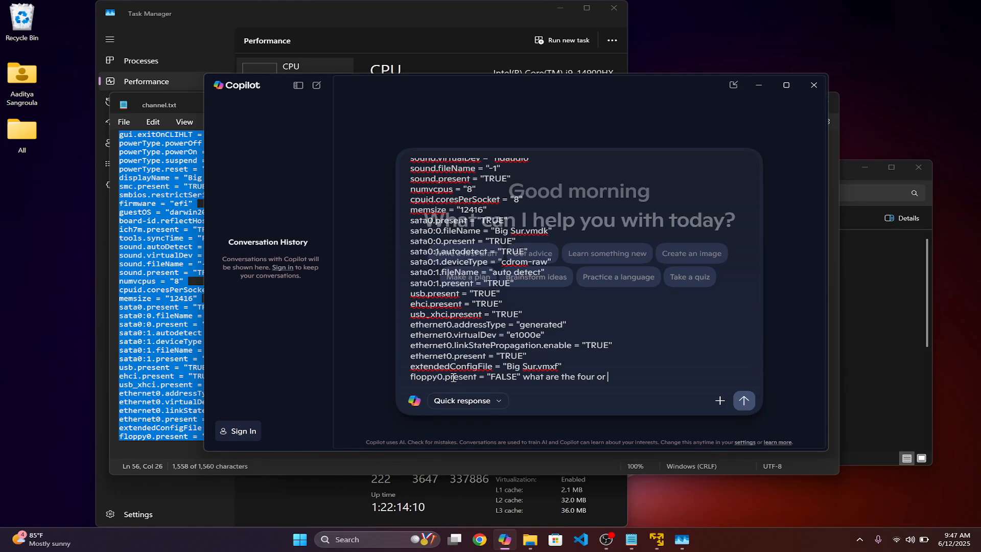
pyautogui.write('a few more lines of')
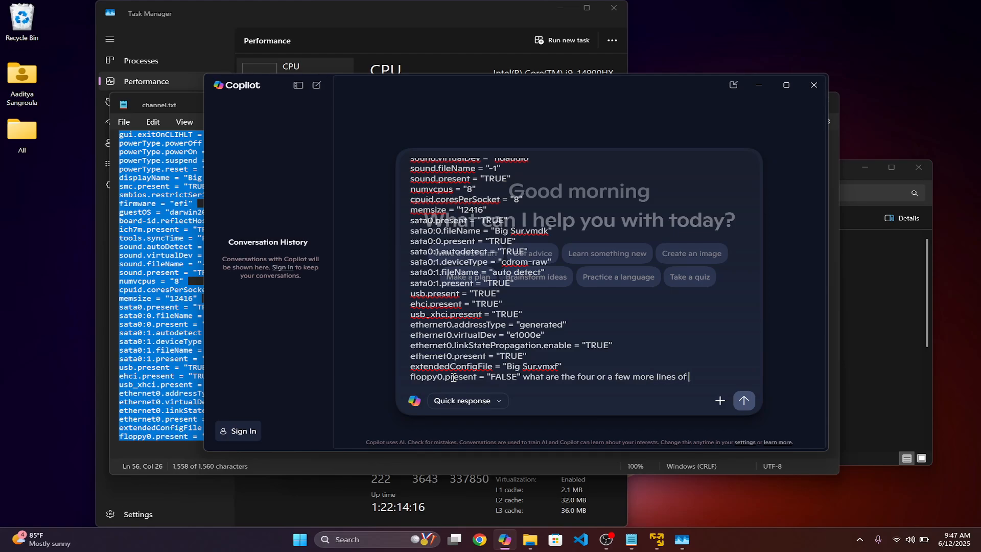
pyautogui.write(' commands that need to be added')
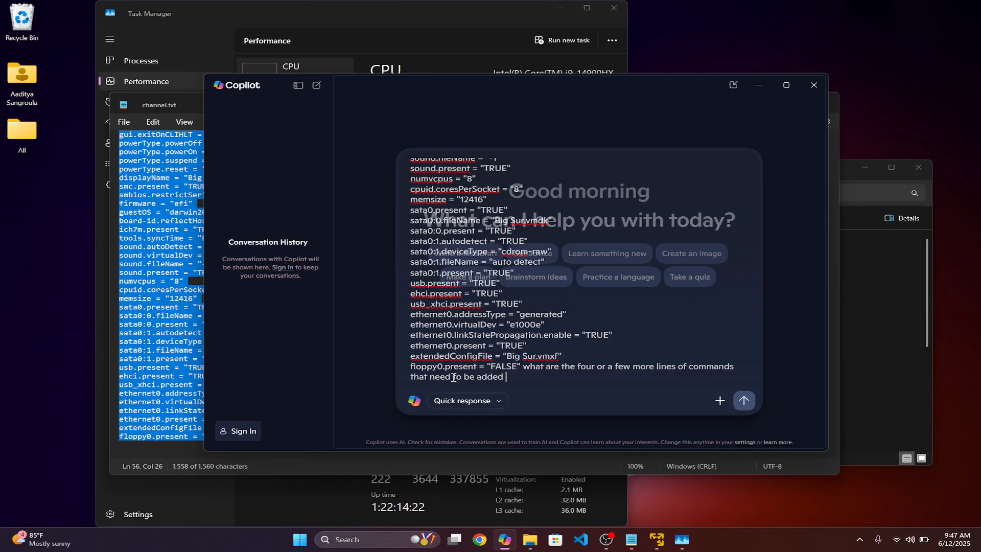
pyautogui.write(' to this file to make sure ')
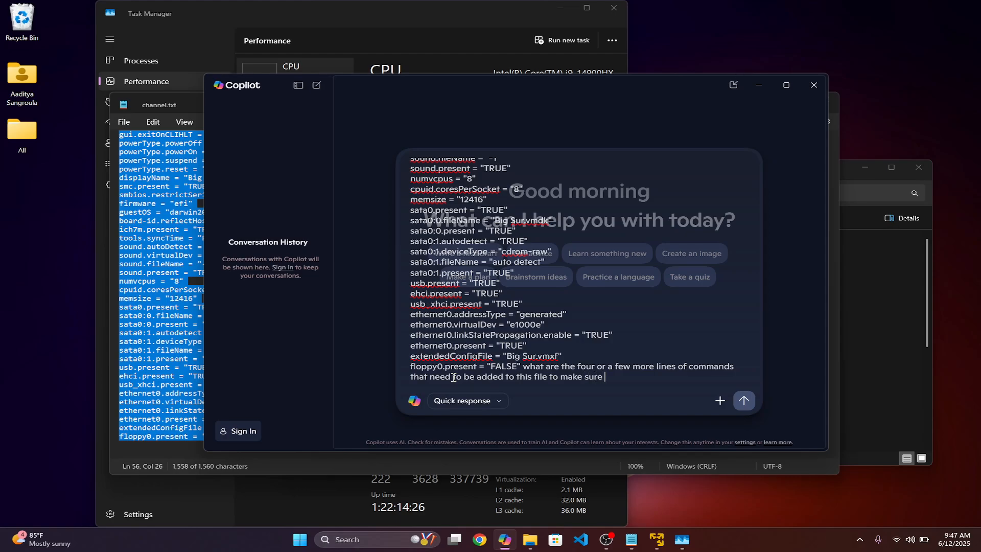
pyautogui.write('that this vm reco')
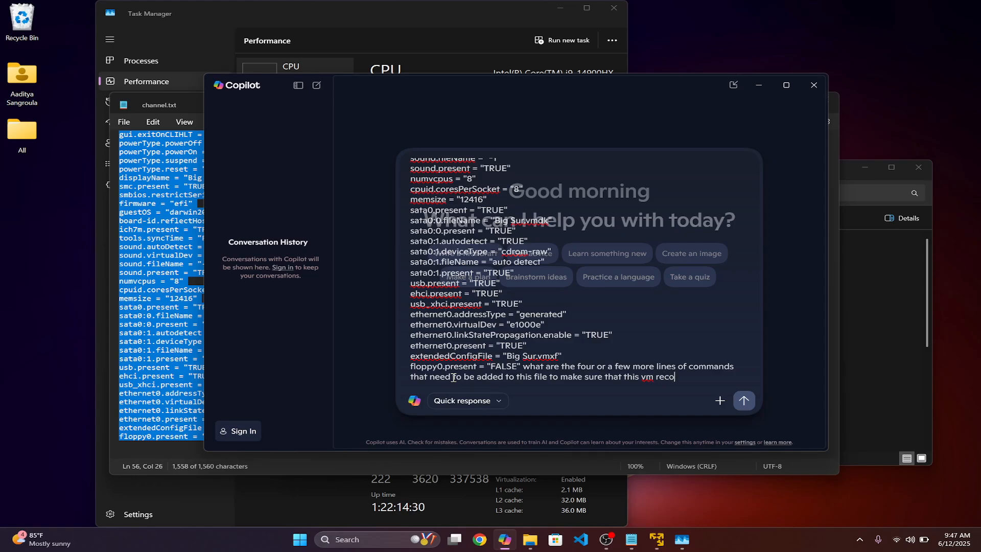
pyautogui.press('BackSpace')
pyautogui.press('BackSpace')
pyautogui.press('BackSpace')
pyautogui.press('BackSpace')
pyautogui.write('is recognized as a')
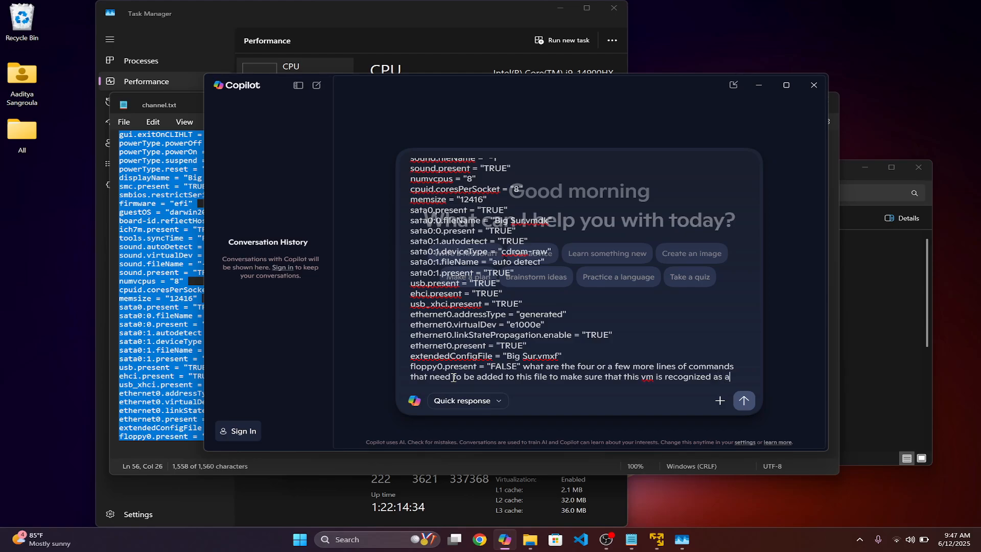
pyautogui.write(' macbook')
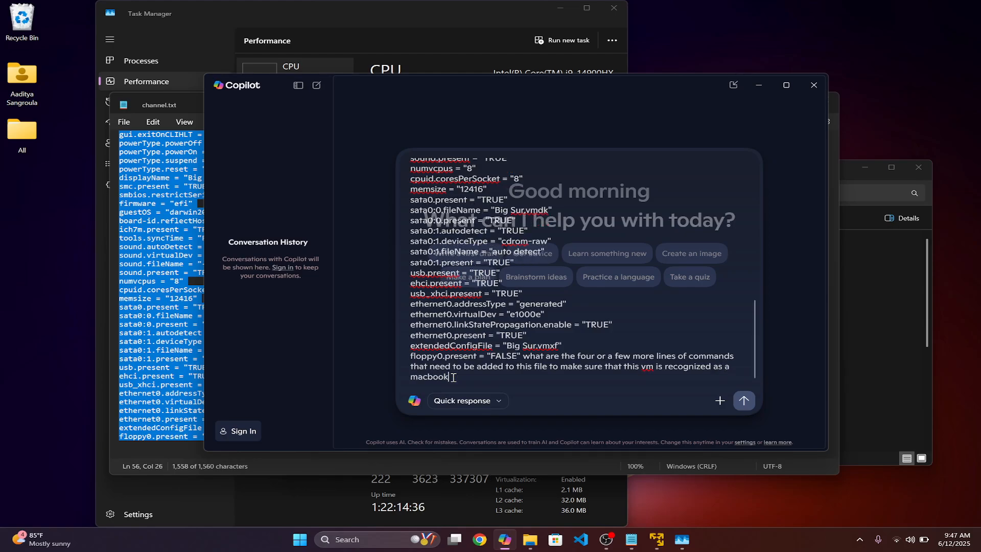
pyautogui.write(' 14 or something')
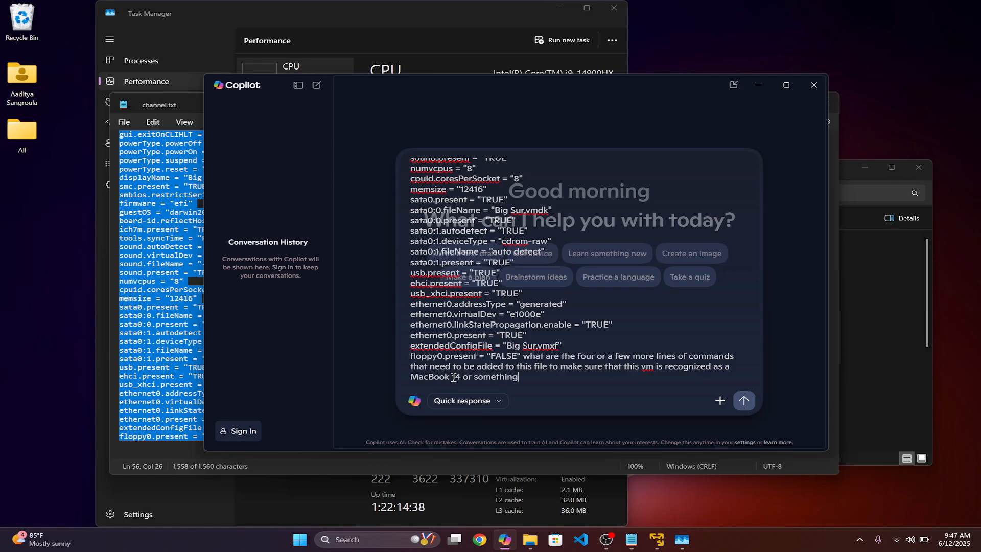
pyautogui.press('Return')
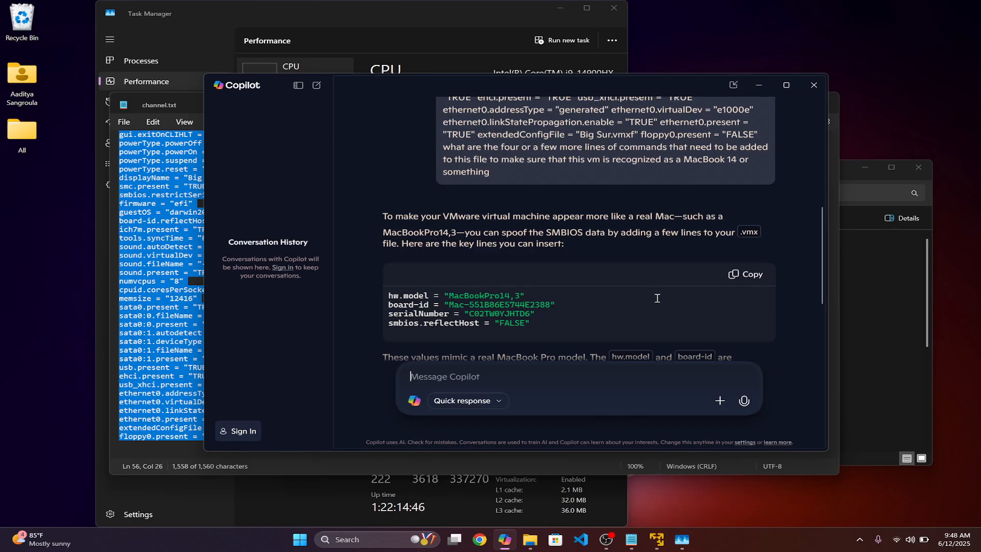
# Append Copilot's four Mac identity lines to the end of Big Sur.vmx and save it
pyautogui.scroll(-1, 702, 332)
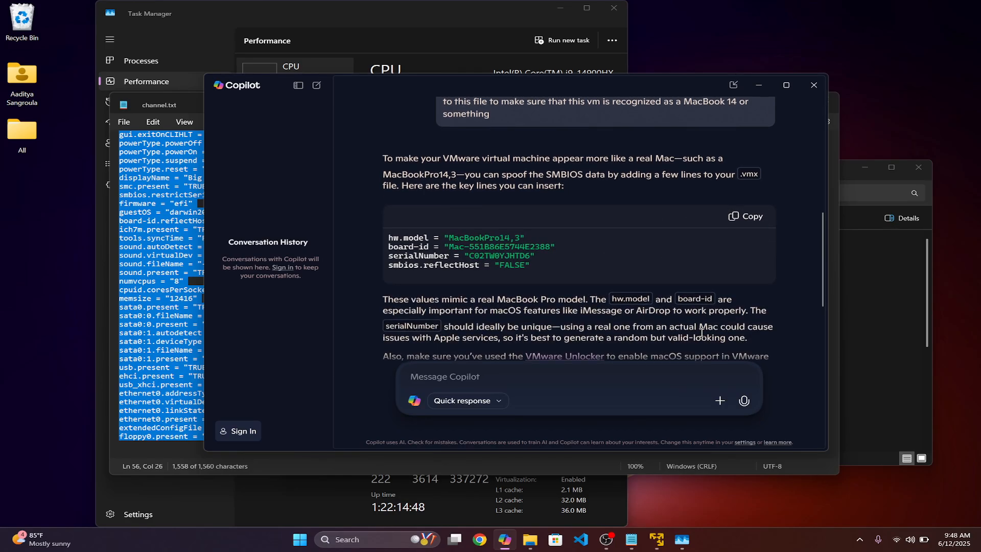
pyautogui.scroll(-3, 702, 332)
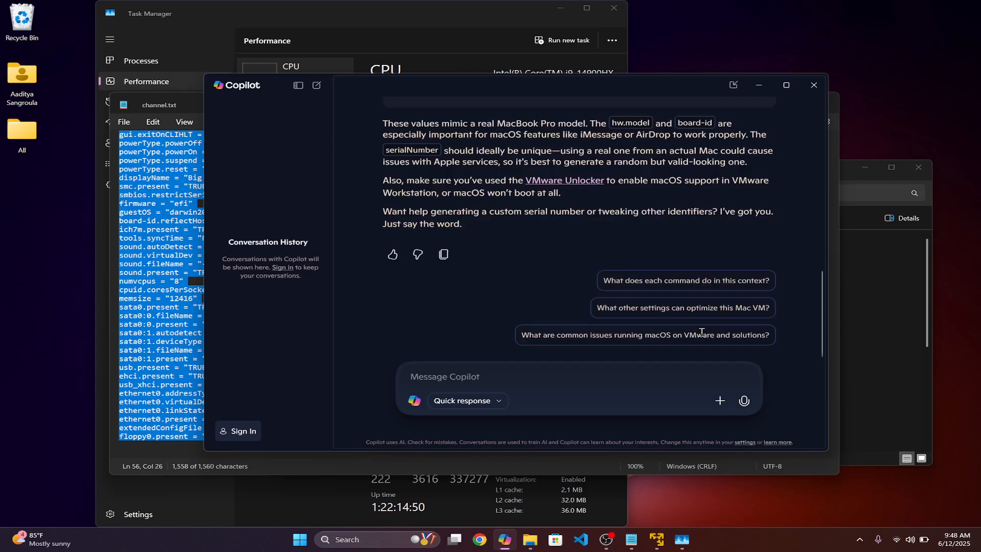
pyautogui.hotkey('alt', 'Tab')
pyautogui.click(261, 438)
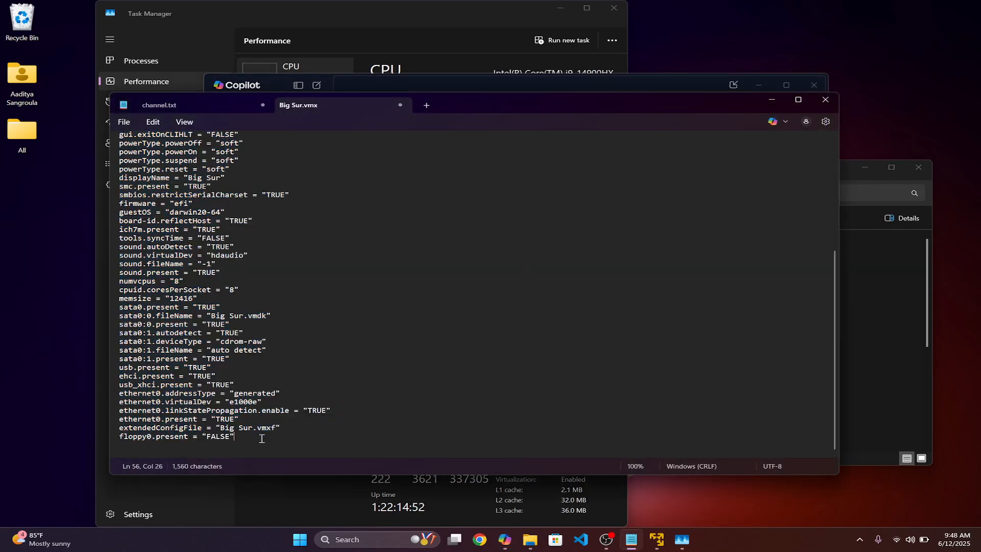
pyautogui.write('hw.model = "MacBookPro14,3" board-id = "Mac-551B86E5744E2388" serialNumber = "C02TW0YJHTD6" smbios.reflectHost = "FALSE"')
pyautogui.hotkey('ctrl', 's')
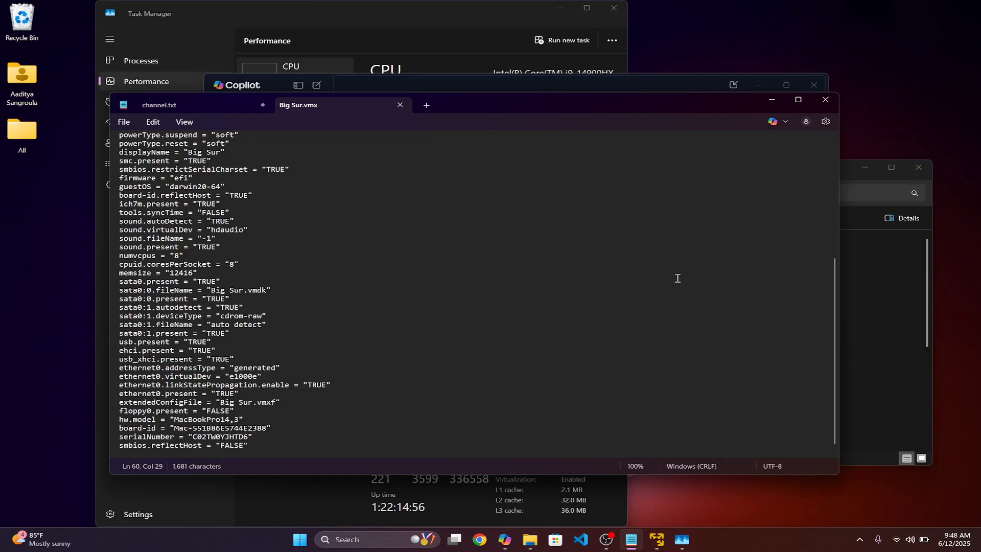
# Close Notepad, minimize Copilot and the MacOs folder, and select the Big Sur machine
pyautogui.click(825, 100)
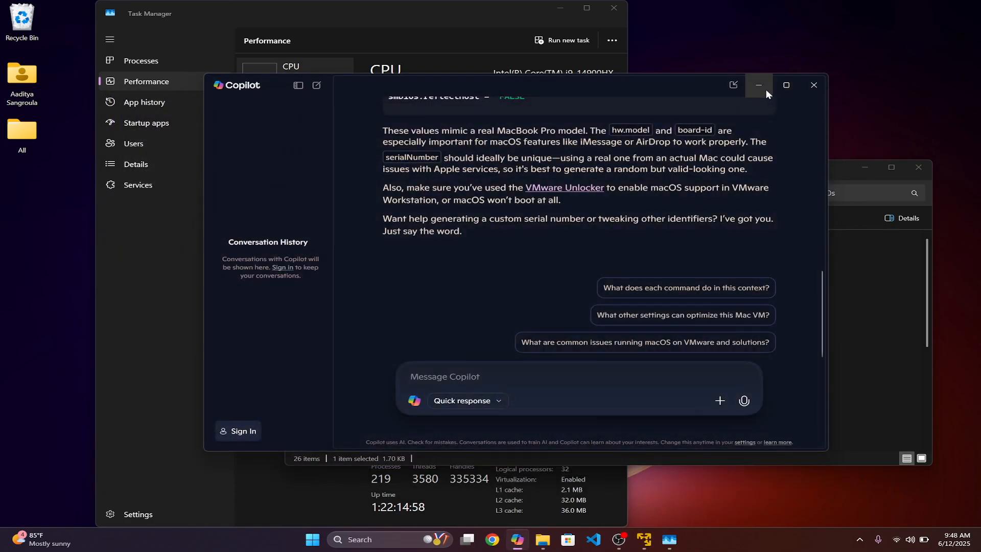
pyautogui.click(760, 85)
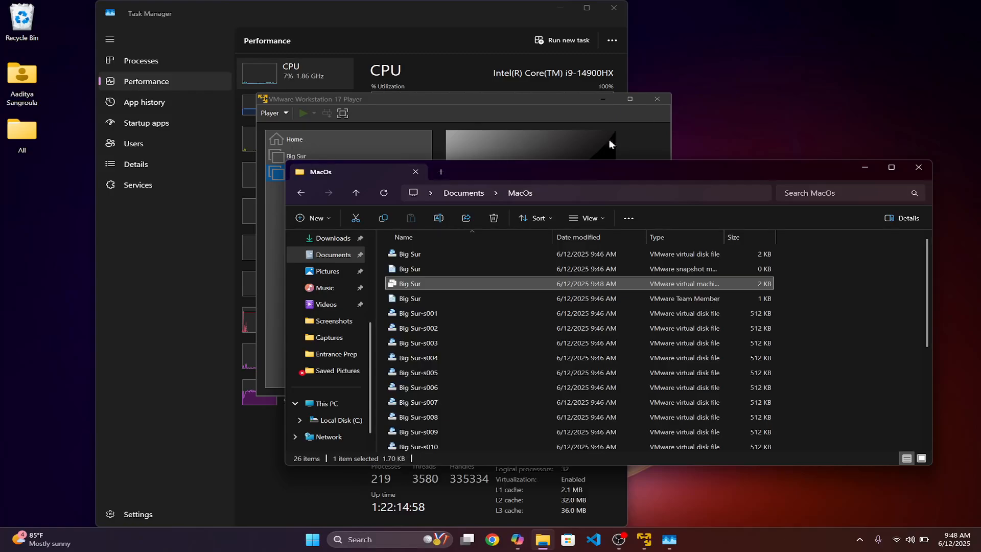
pyautogui.click(865, 167)
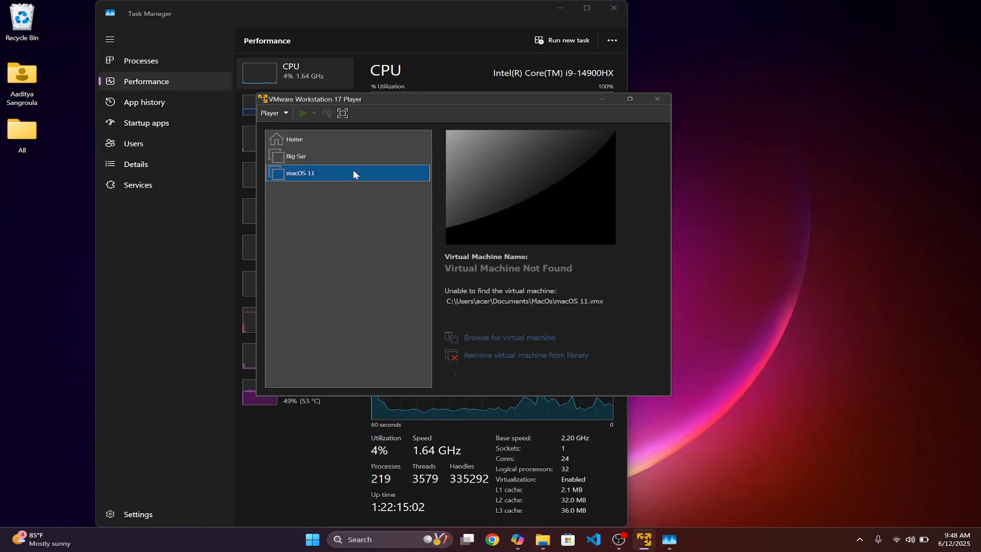
pyautogui.click(340, 158)
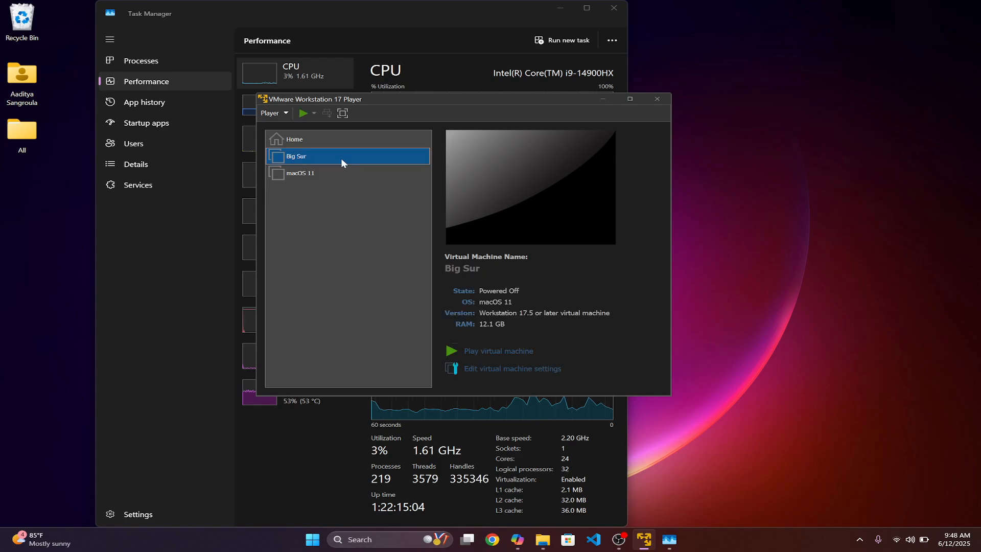
pyautogui.rightClick(341, 158)
pyautogui.click(337, 280)
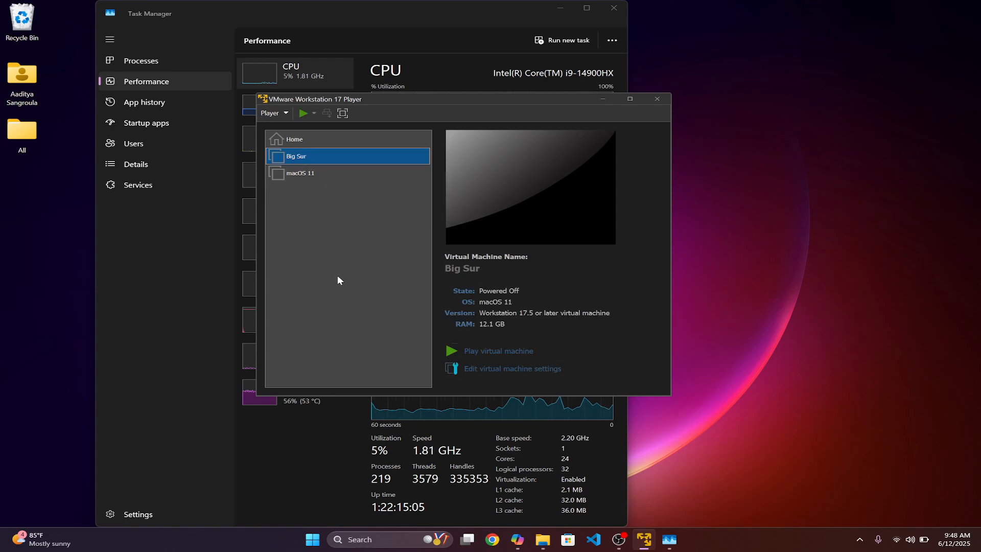
# Set the CD/DVD (SATA) drive to the macOS Big Sur 11.0.1 (20B29).iso image and apply
pyautogui.click(516, 368)
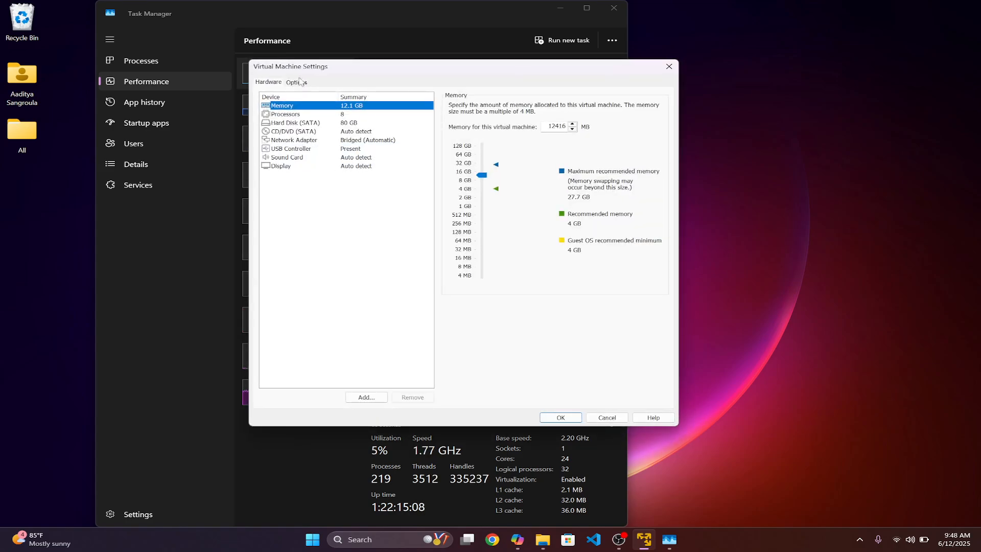
pyautogui.click(293, 132)
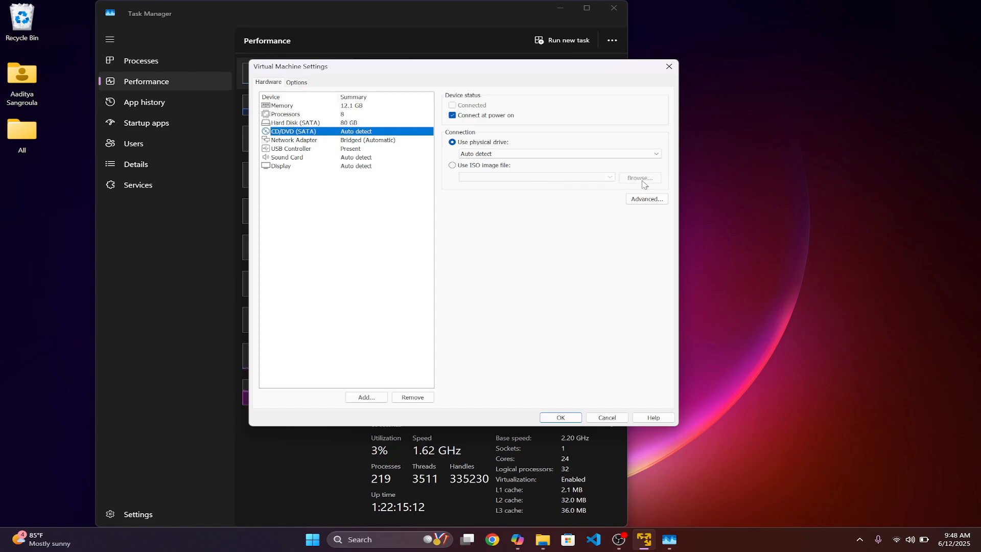
pyautogui.click(468, 169)
pyautogui.click(630, 177)
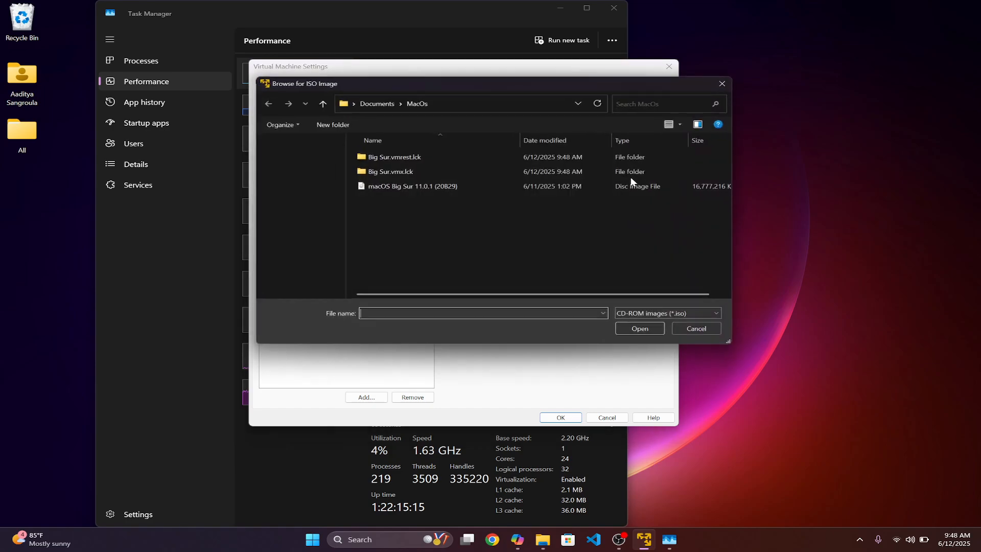
pyautogui.click(393, 186)
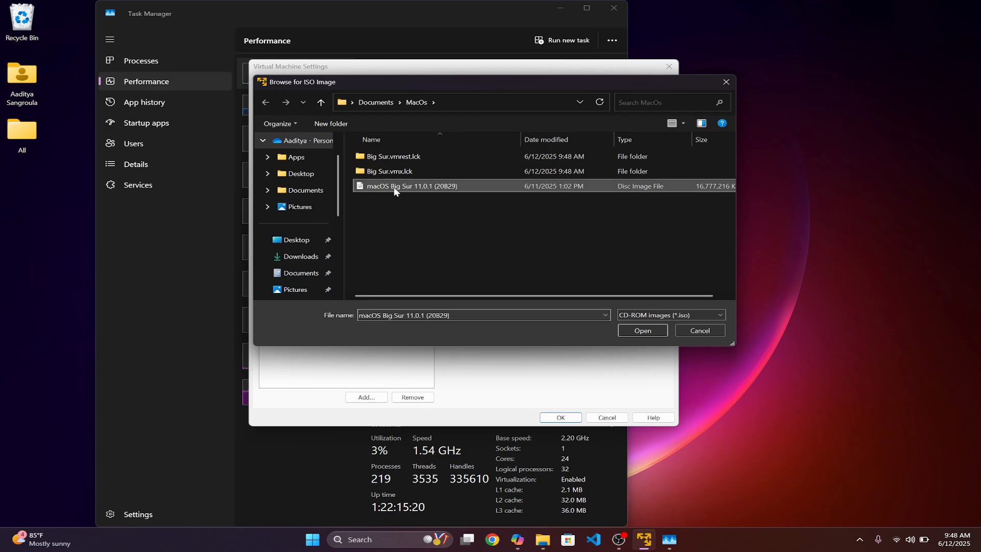
pyautogui.click(631, 331)
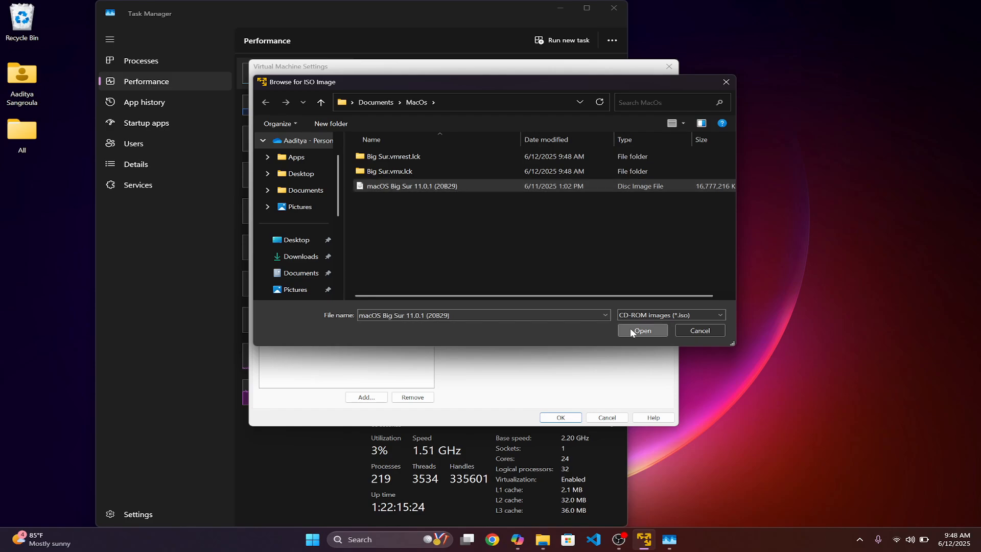
pyautogui.click(556, 418)
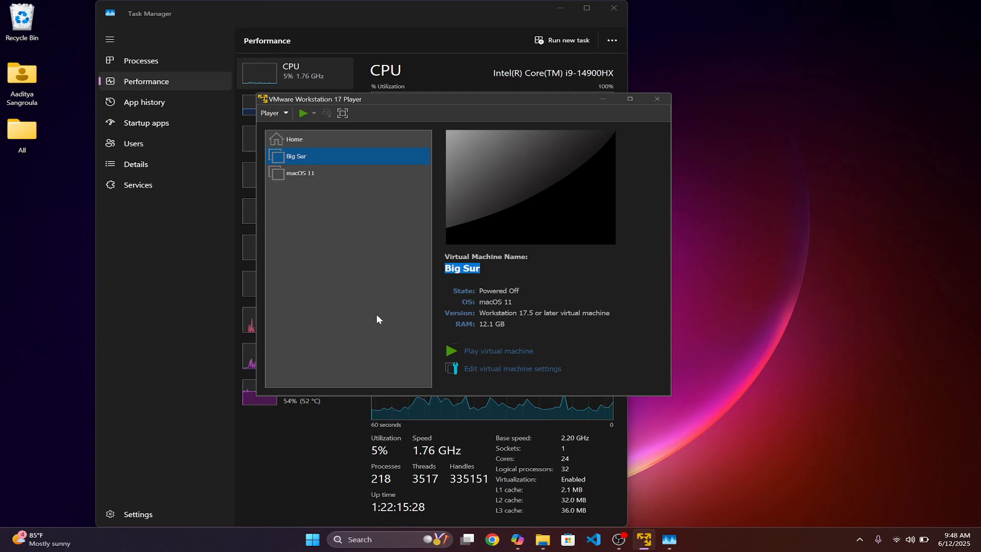
# Power on Big Sur, dismiss the side-channel mitigations notice, and reposition the VM window
pyautogui.click(486, 351)
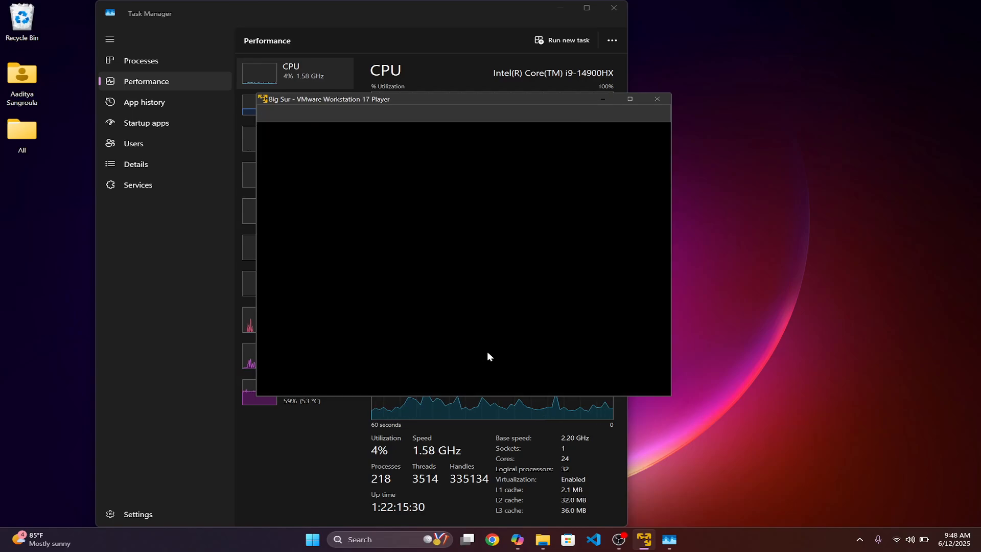
pyautogui.click(559, 8)
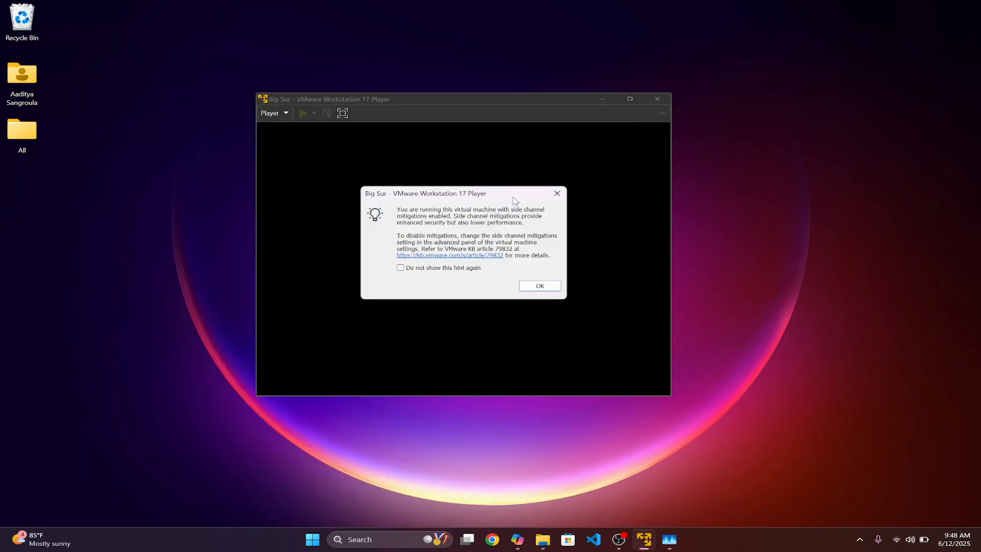
pyautogui.moveTo(513, 199); pyautogui.dragTo(554, 192)
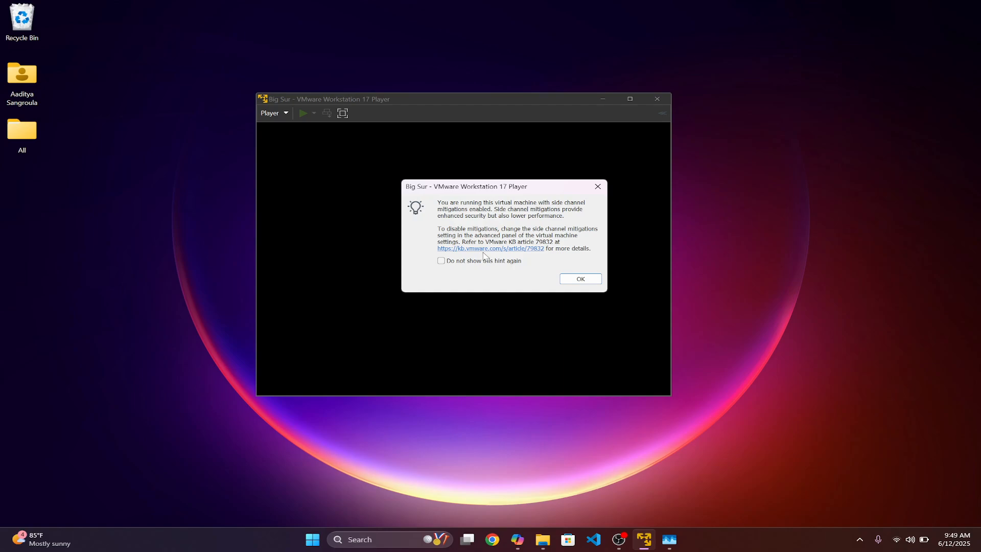
pyautogui.click(581, 279)
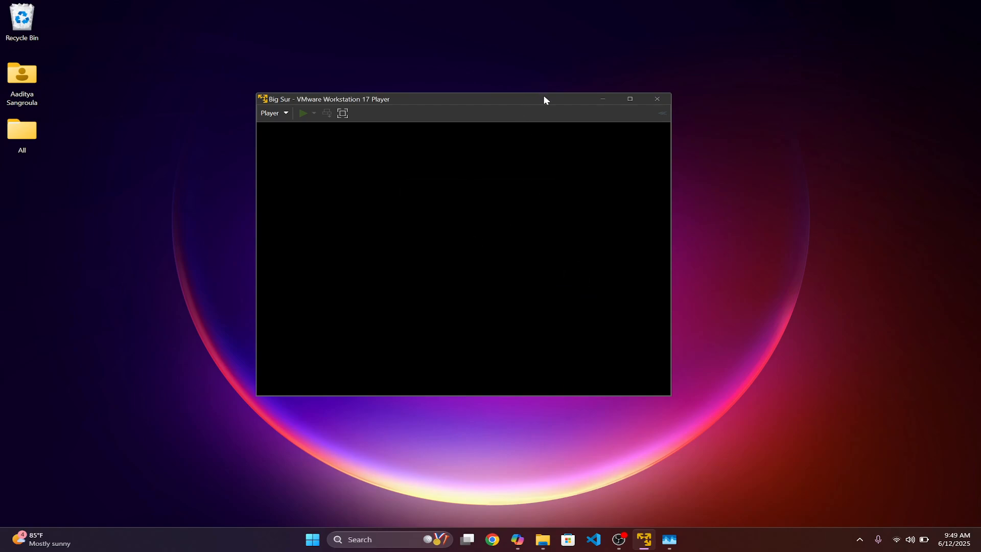
pyautogui.moveTo(543, 100); pyautogui.dragTo(583, 106)
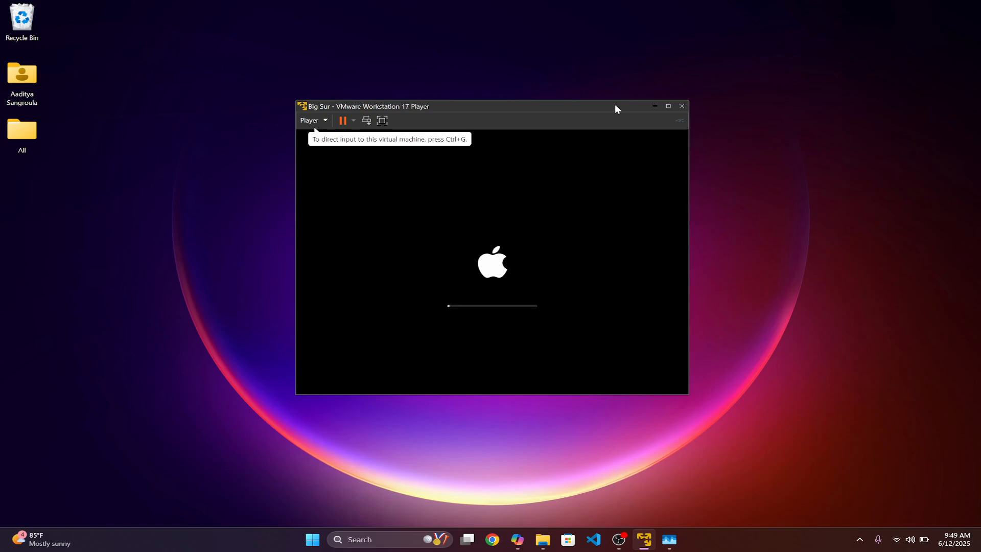
pyautogui.moveTo(615, 109); pyautogui.dragTo(635, 114)
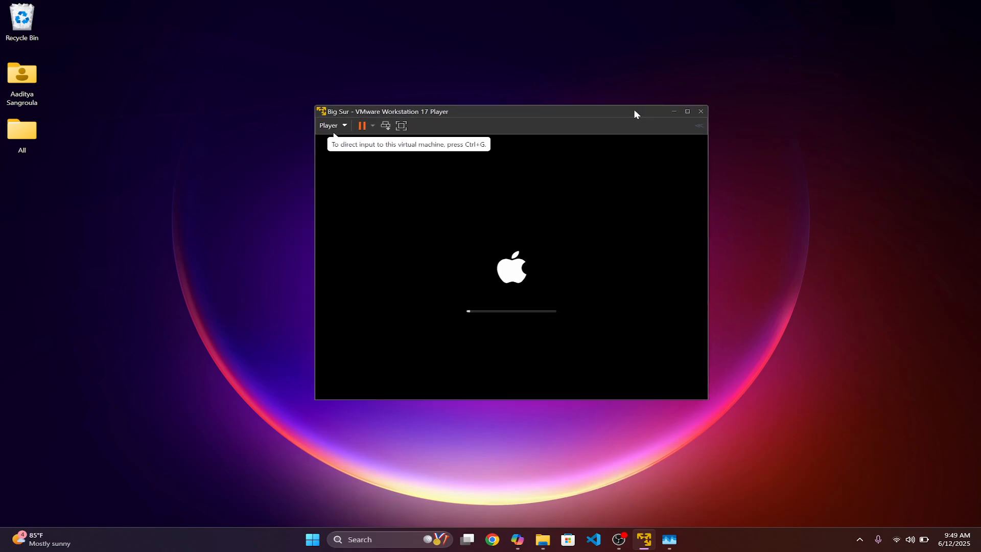
pyautogui.rightClick(768, 539)
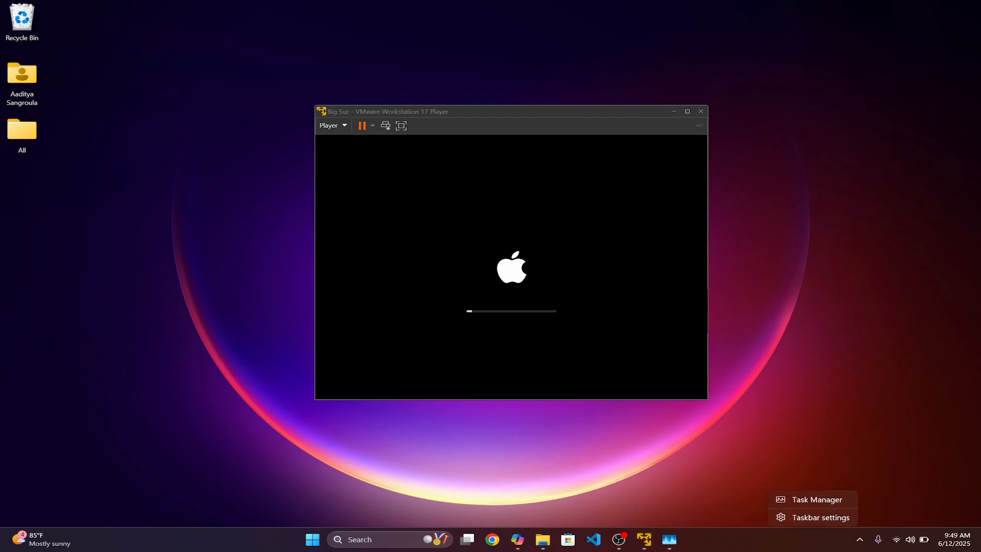
pyautogui.click(668, 539)
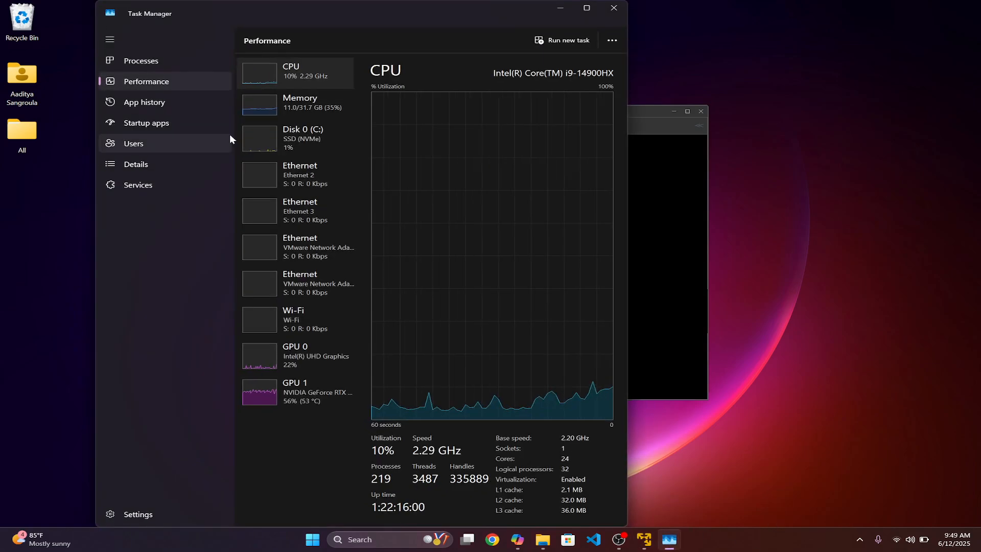
pyautogui.click(249, 108)
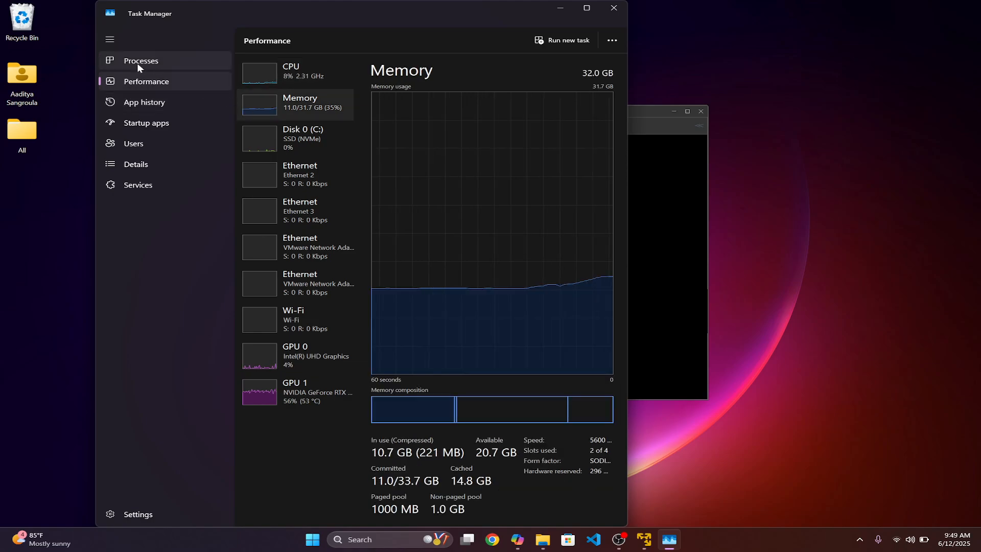
pyautogui.click(138, 62)
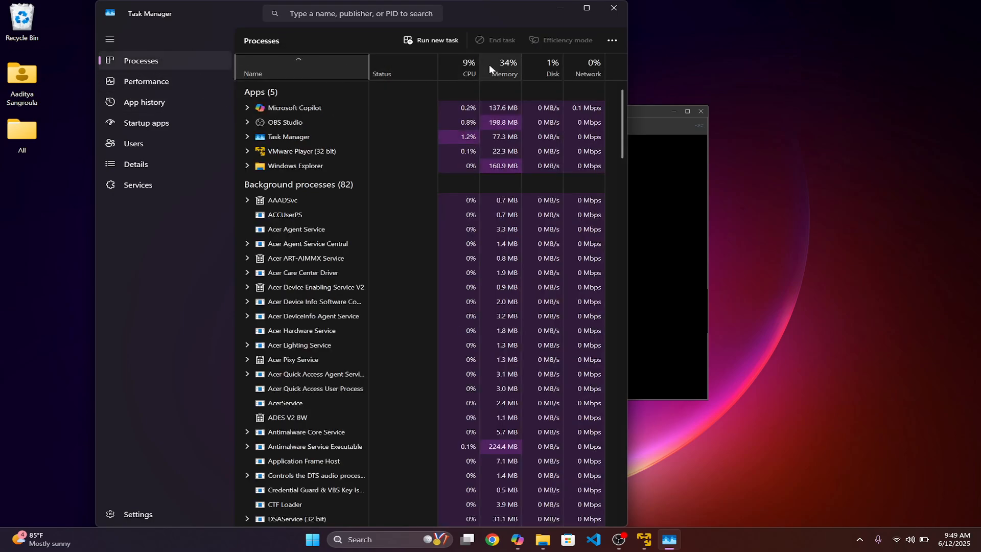
pyautogui.click(506, 150)
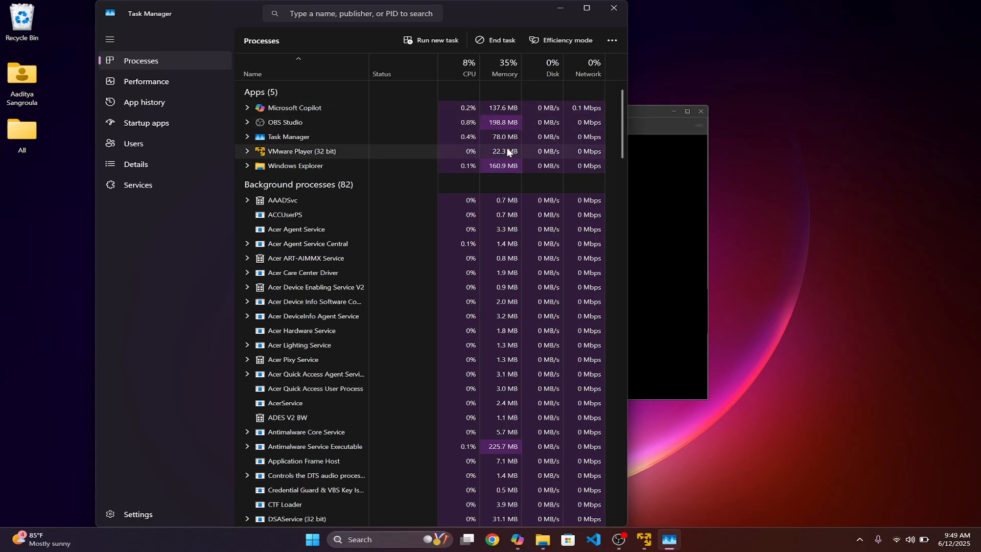
pyautogui.click(562, 9)
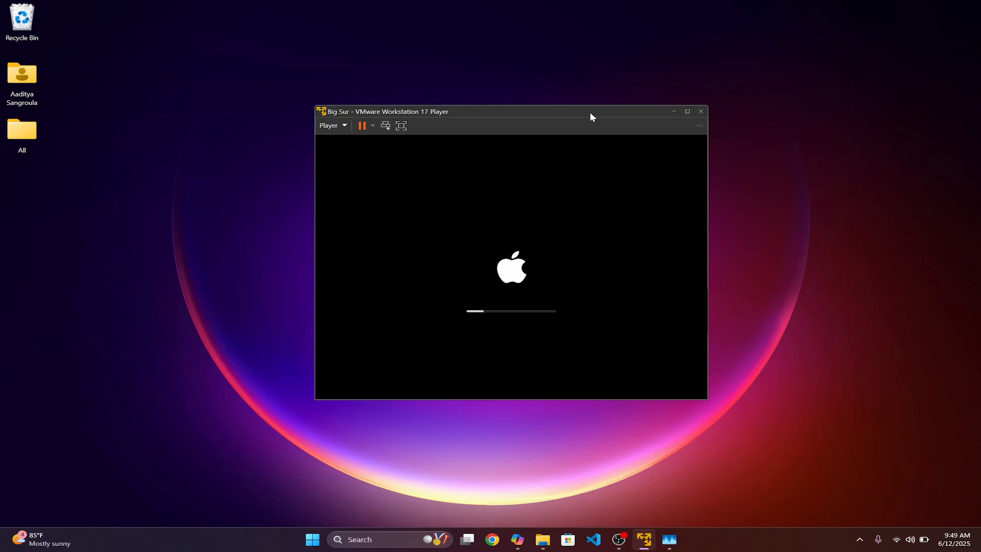
# Reposition the Player window while the Big Sur VM keeps booting at the Apple logo
pyautogui.moveTo(590, 113); pyautogui.dragTo(574, 115)
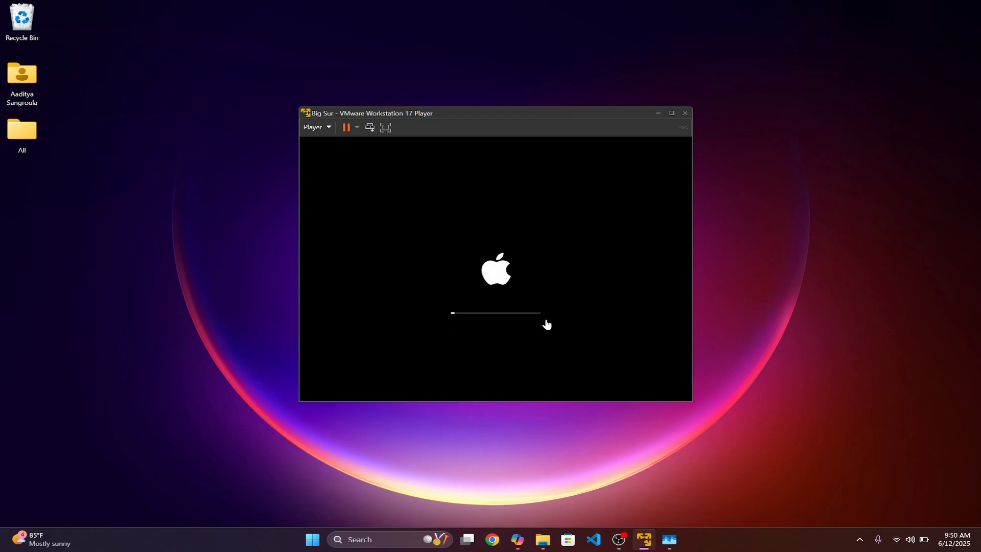
pyautogui.click(424, 190)
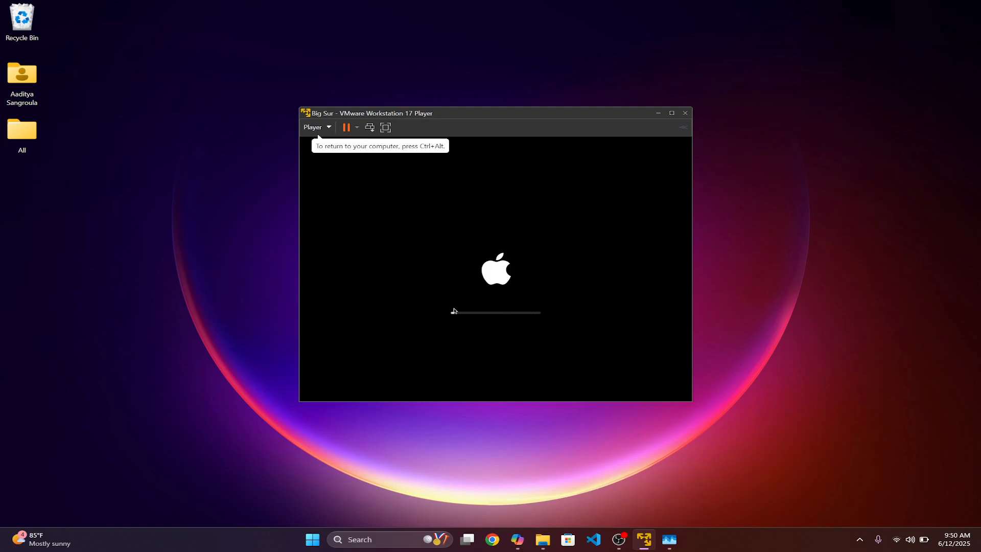
pyautogui.hotkey('ctrl', 'alt')
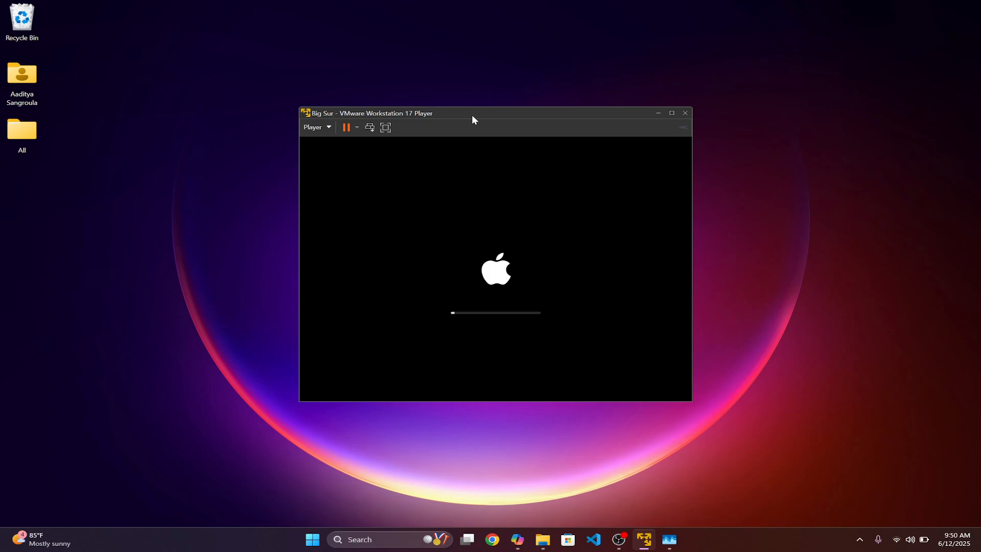
pyautogui.moveTo(472, 116)
pyautogui.mouseDown()
pyautogui.moveTo(462, 110)
pyautogui.moveTo(473, 105)
pyautogui.mouseUp()
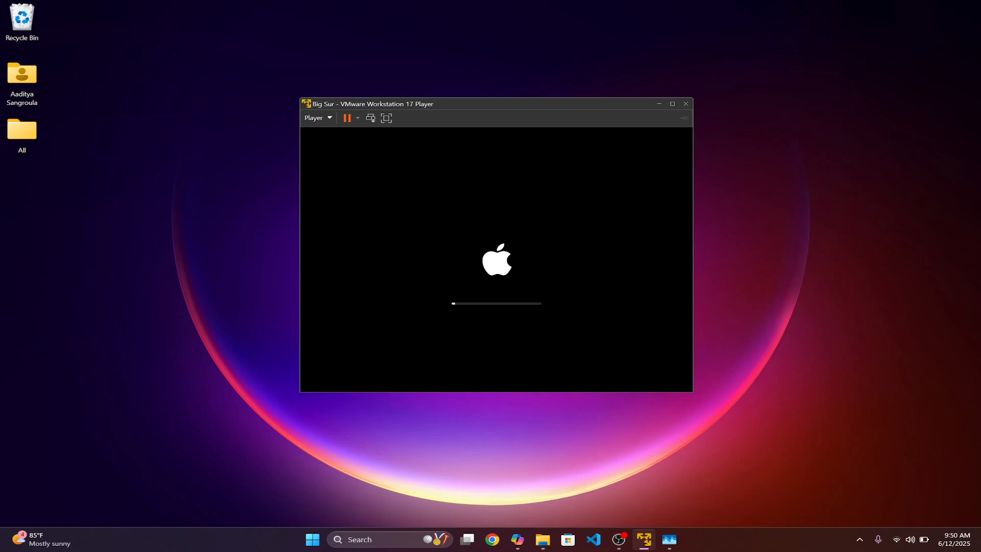
pyautogui.press('Num_Lock')
pyautogui.moveTo(606, 106); pyautogui.dragTo(603, 107)
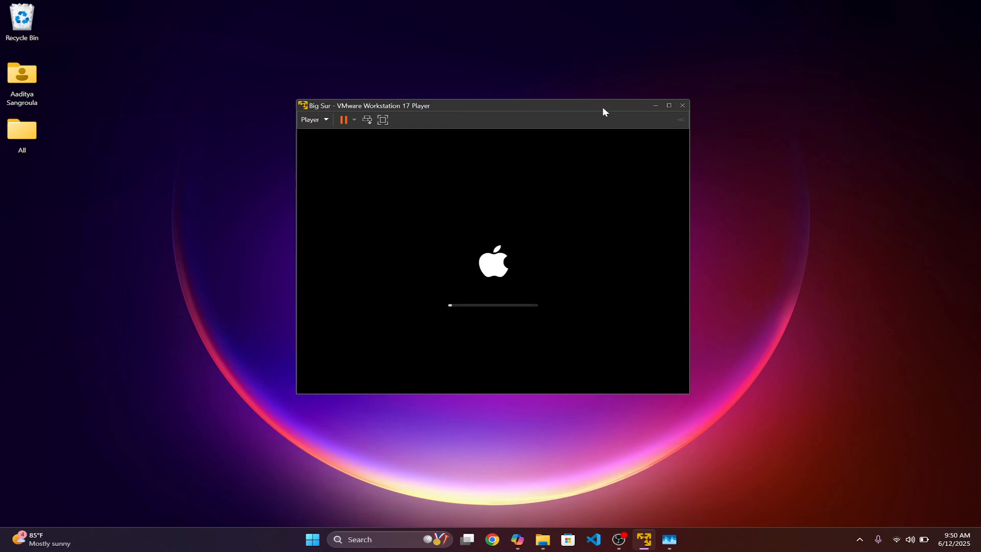
pyautogui.press('Num_Lock')
# Fine-tune the Player window position, dismiss the power mode notification and bring Copilot forward
pyautogui.click(917, 537)
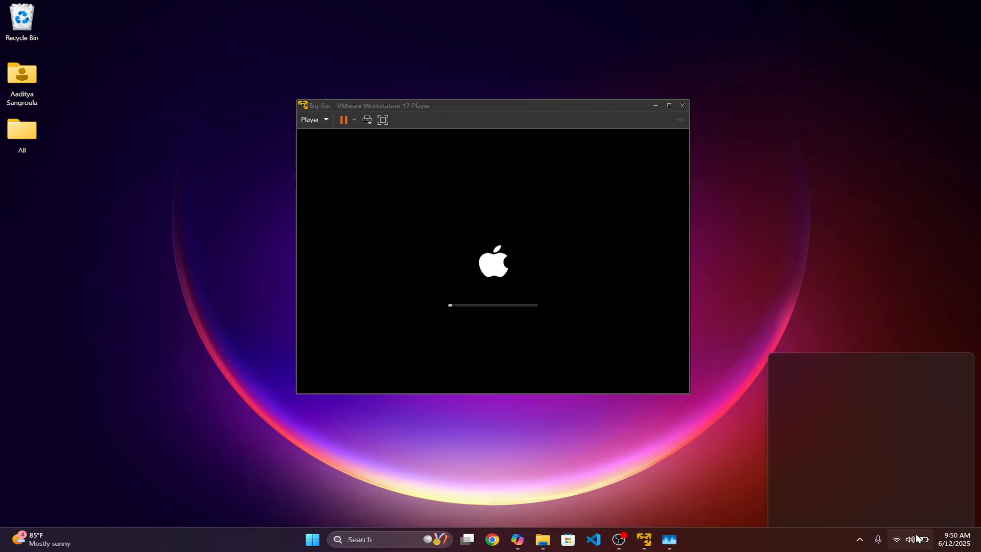
pyautogui.click(917, 537)
pyautogui.press('Num_Lock')
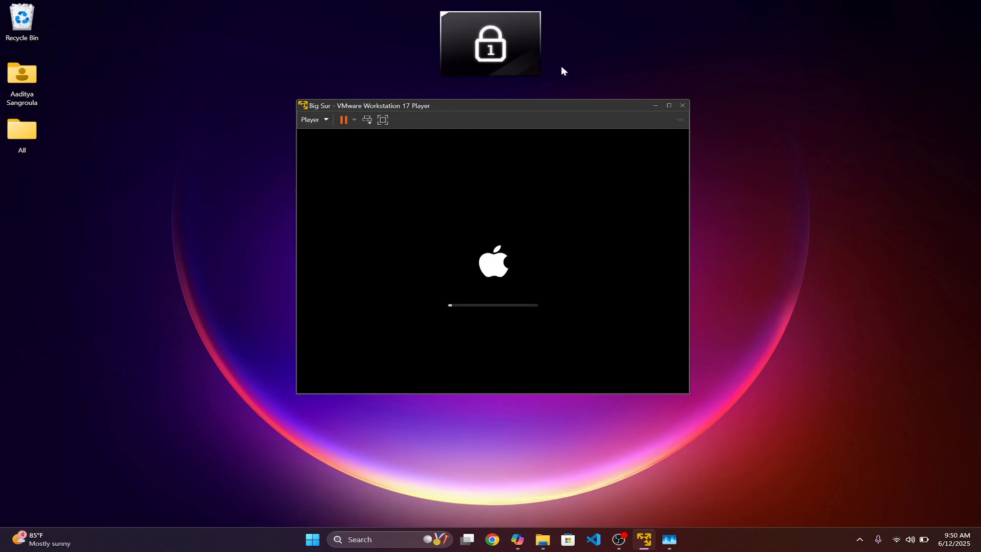
pyautogui.moveTo(589, 103); pyautogui.dragTo(584, 108)
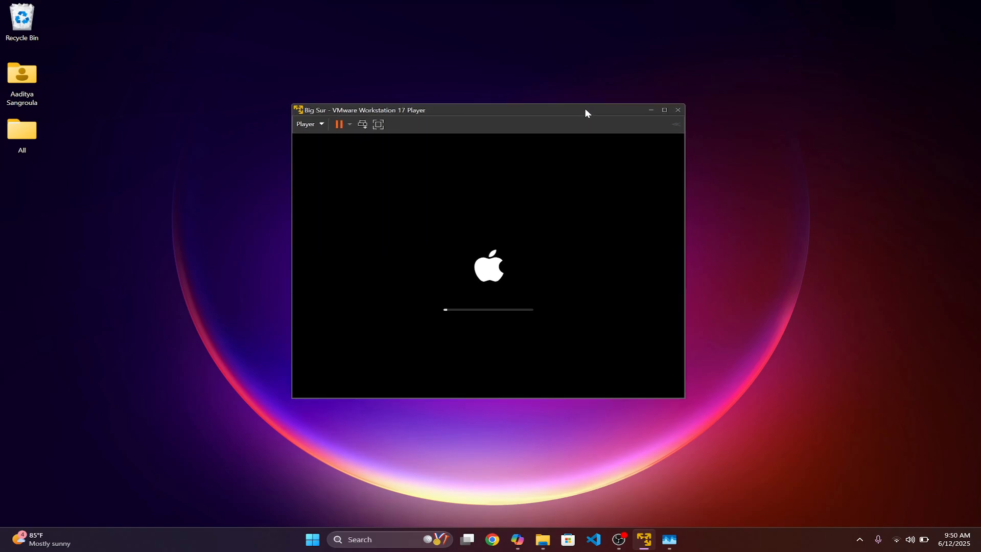
pyautogui.click(895, 549)
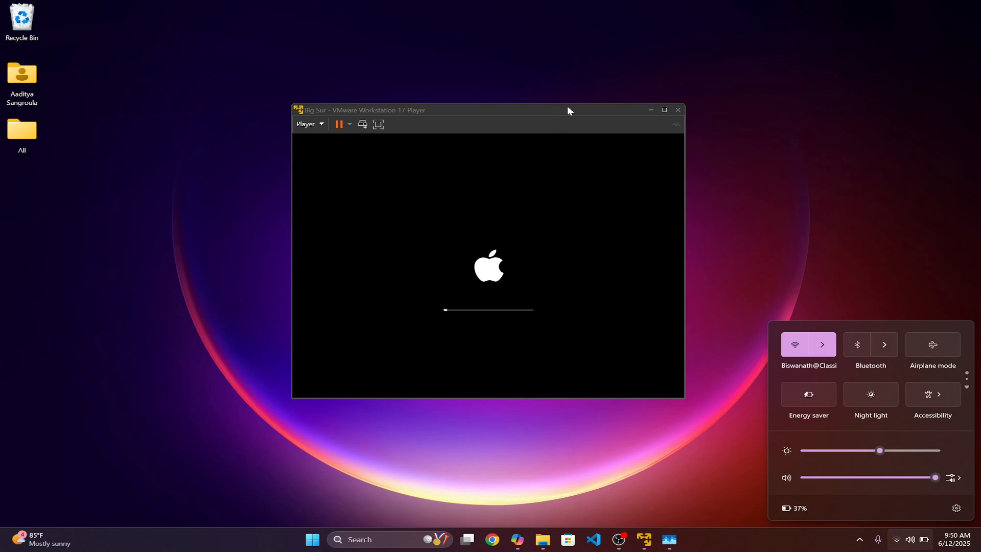
pyautogui.moveTo(567, 106)
pyautogui.mouseDown()
pyautogui.moveTo(562, 96)
pyautogui.moveTo(582, 103)
pyautogui.mouseUp()
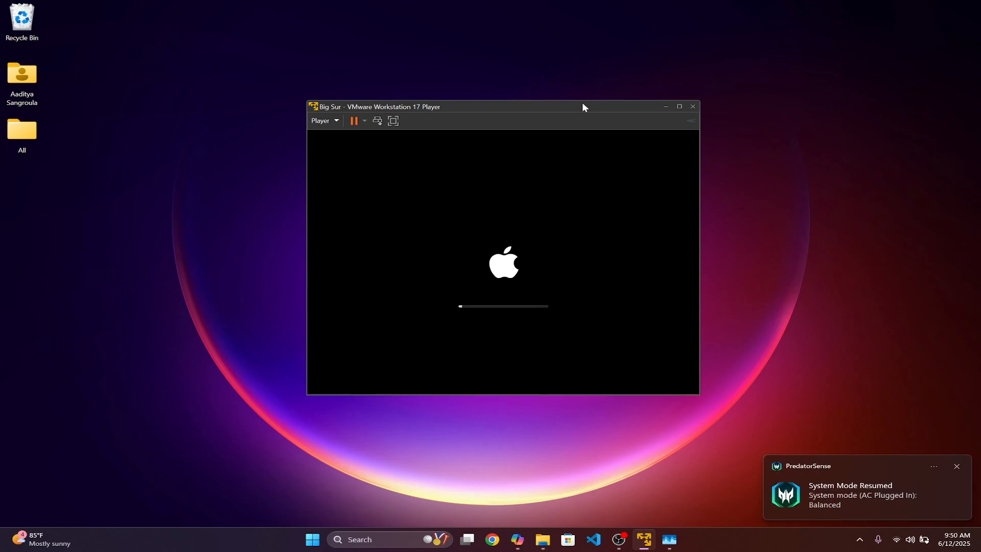
pyautogui.click(956, 466)
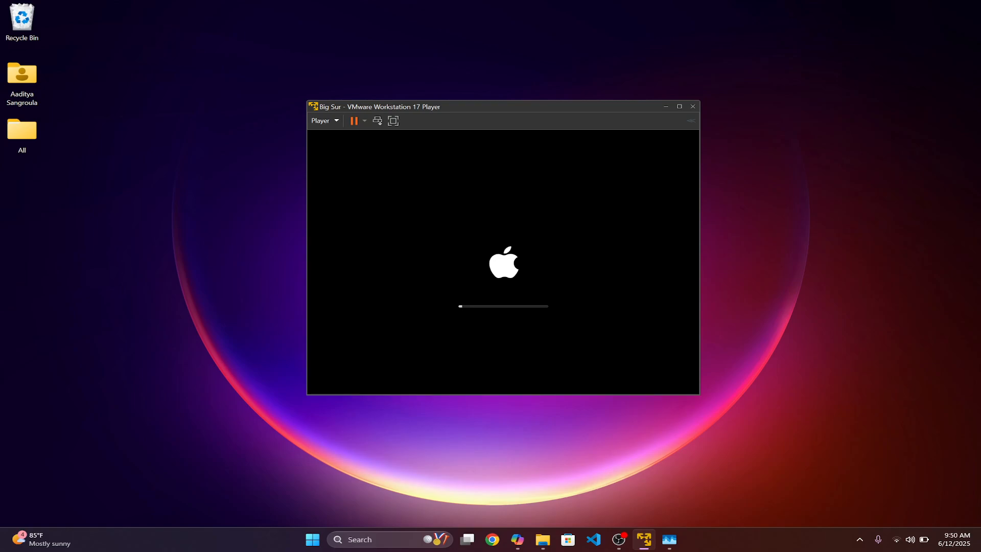
pyautogui.press('super+c')
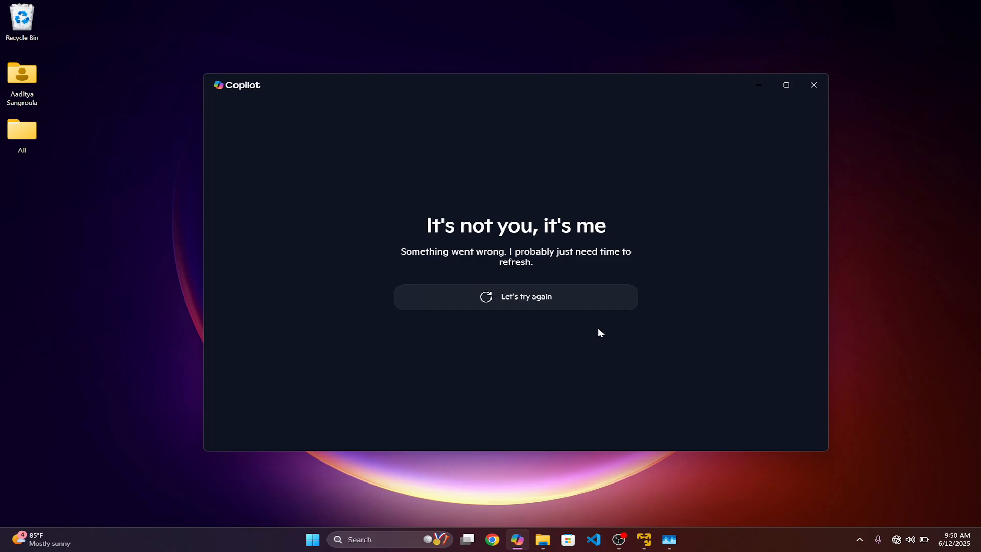
# Minimize Copilot to reveal the VM and dismiss the battery power notification
pyautogui.press('Num_Lock')
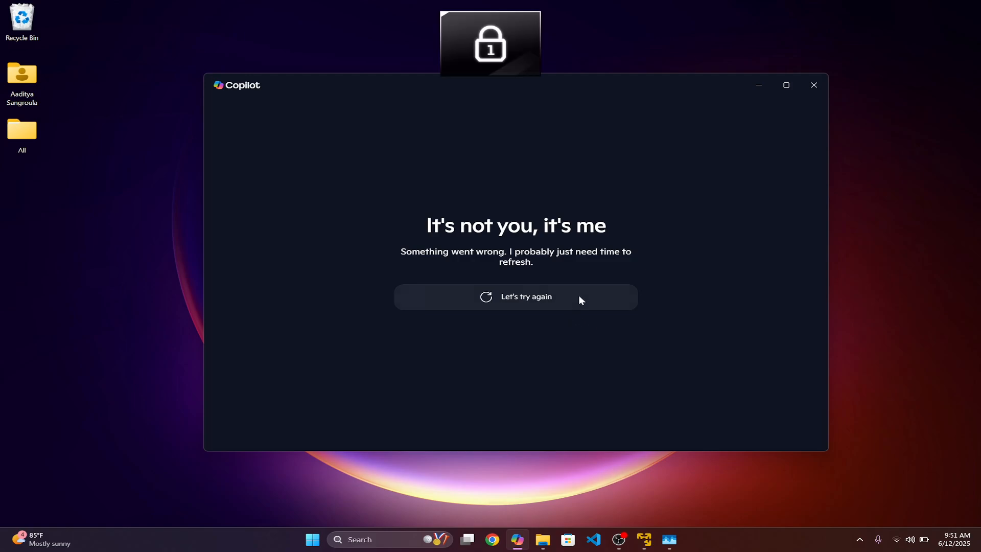
pyautogui.click(759, 85)
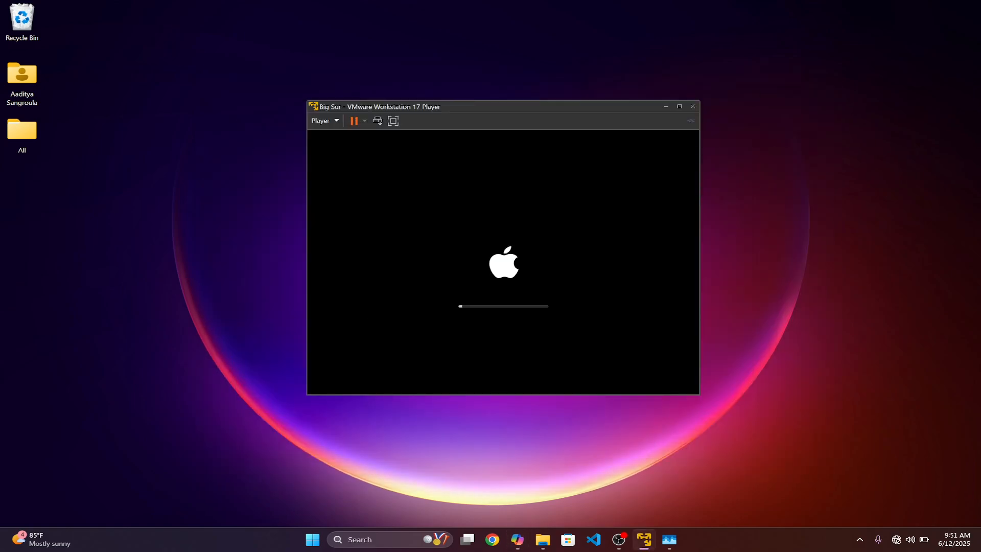
pyautogui.press('Num_Lock')
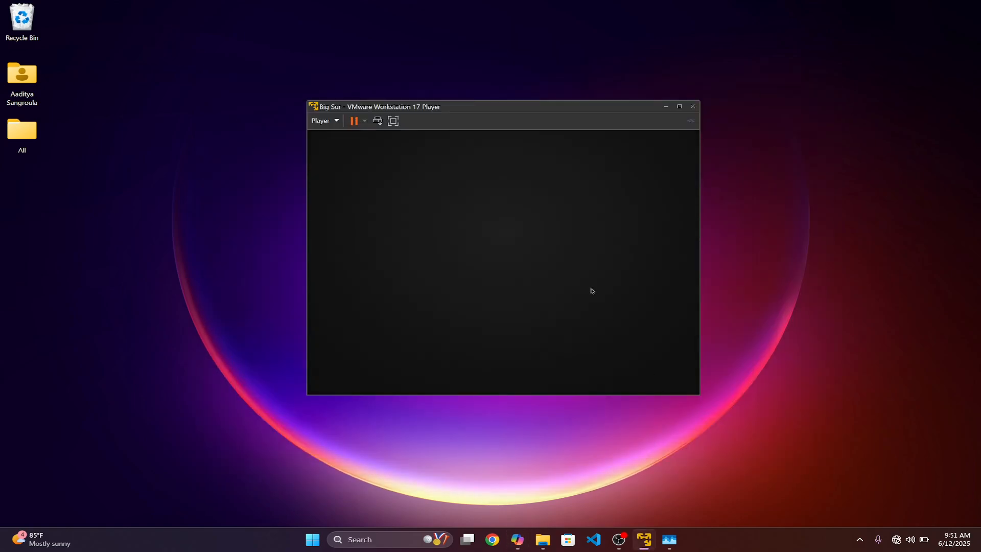
pyautogui.press('Num_Lock')
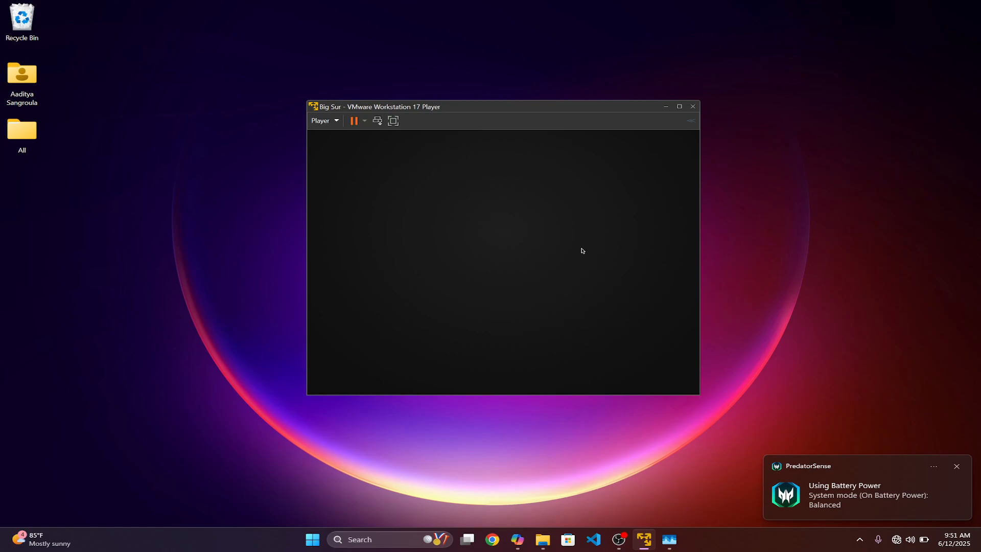
pyautogui.click(956, 466)
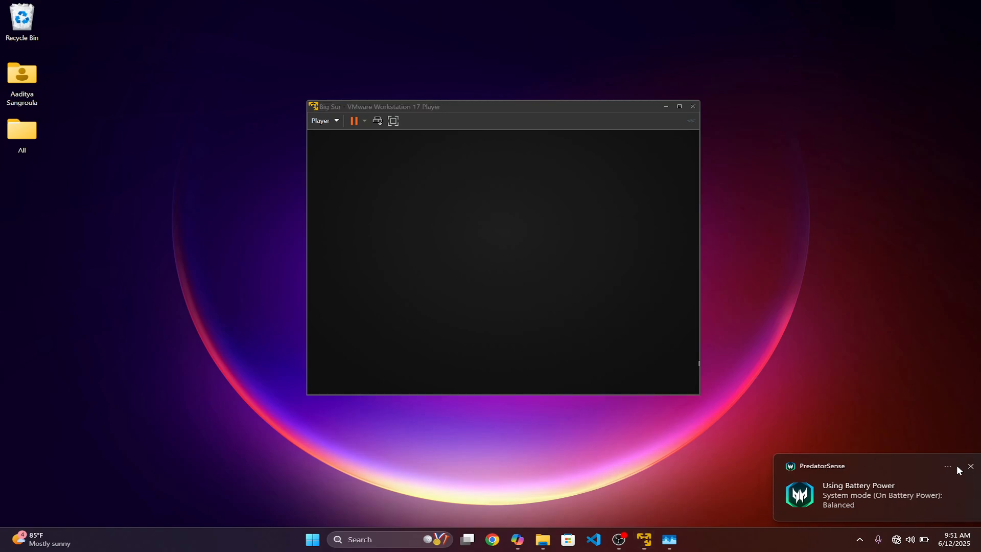
# Maximize and restore the Player window, try Install Tools, then follow the Broadcom article link
pyautogui.click(677, 106)
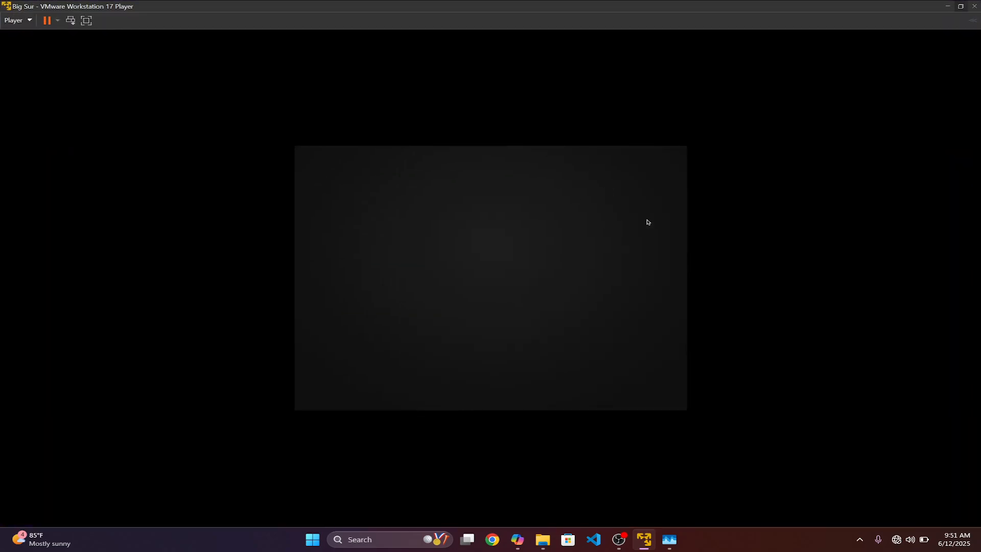
pyautogui.click(961, 6)
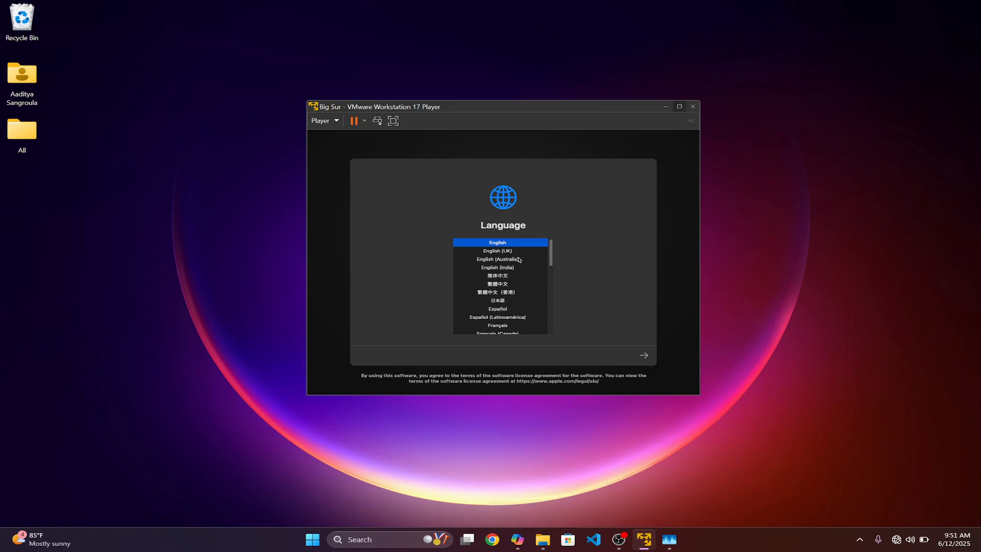
pyautogui.moveTo(550, 259); pyautogui.dragTo(562, 230)
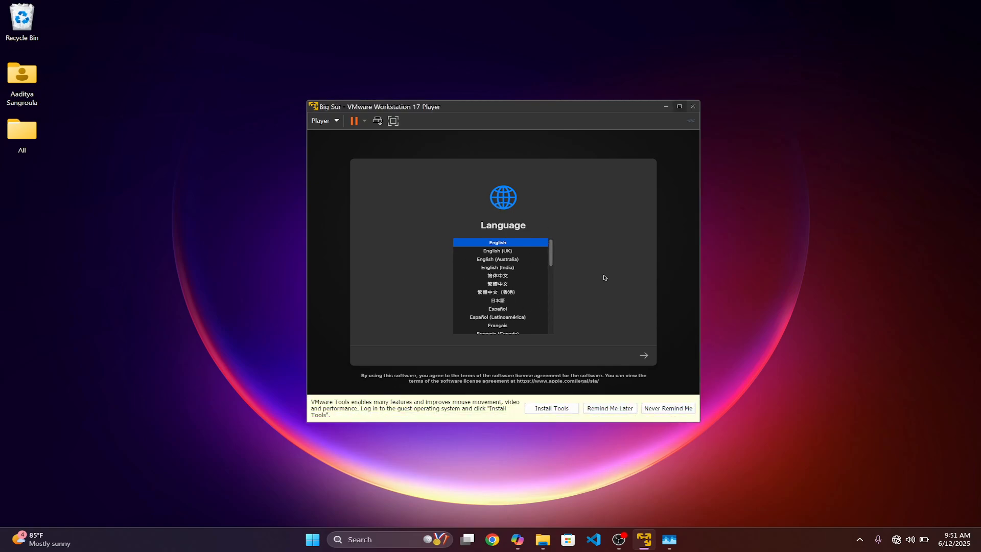
pyautogui.click(556, 412)
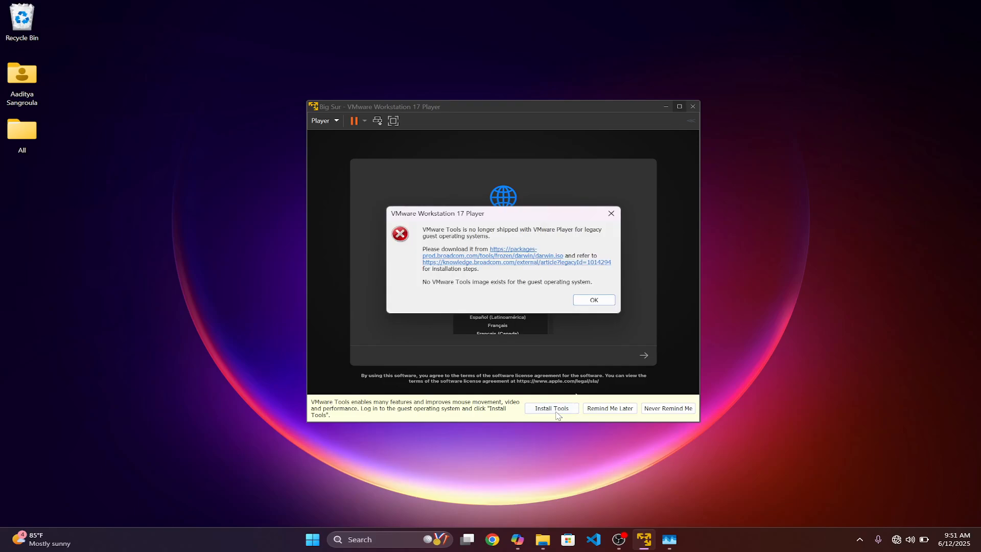
pyautogui.click(543, 269)
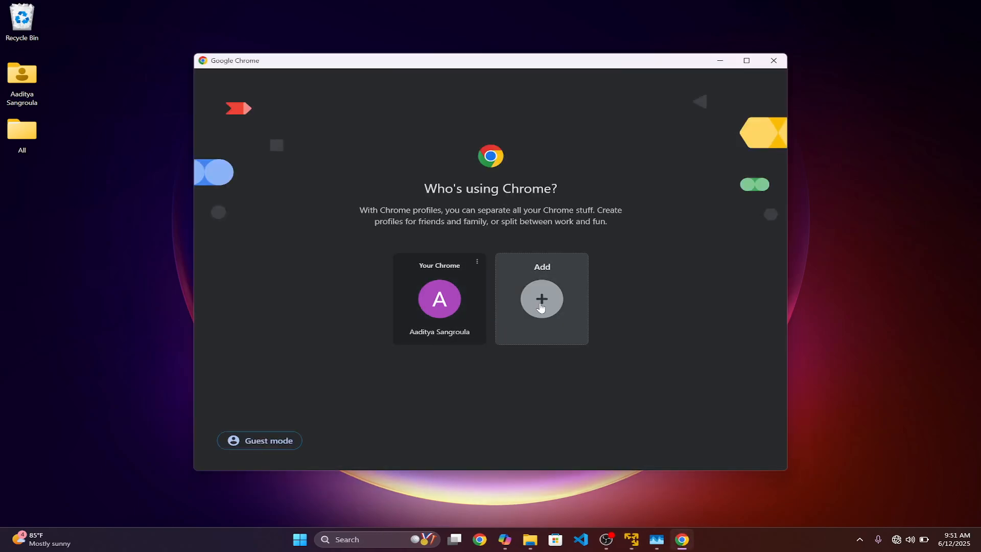
# Load the Broadcom VMware Tools article in a Chrome guest window, then minimize Chrome back to the error
pyautogui.click(232, 442)
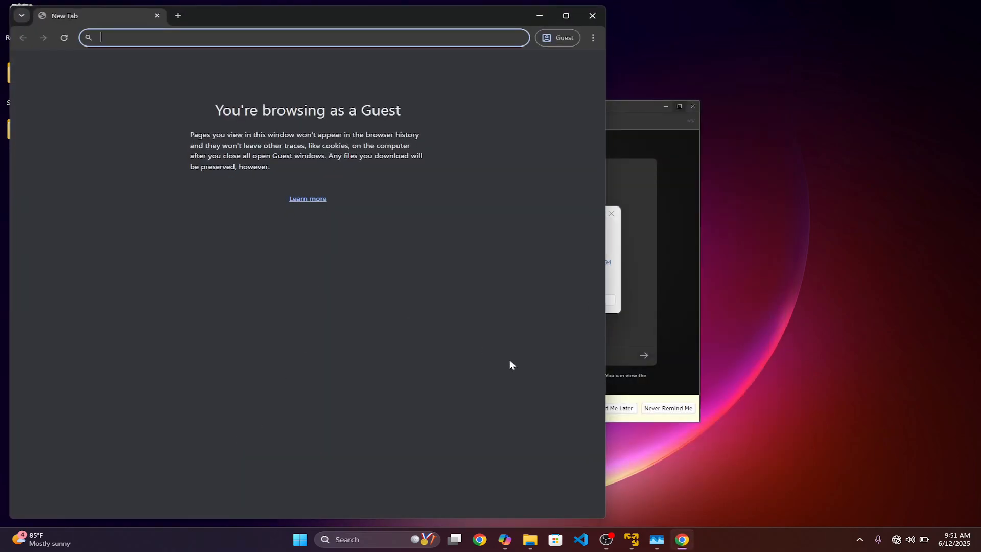
pyautogui.click(641, 331)
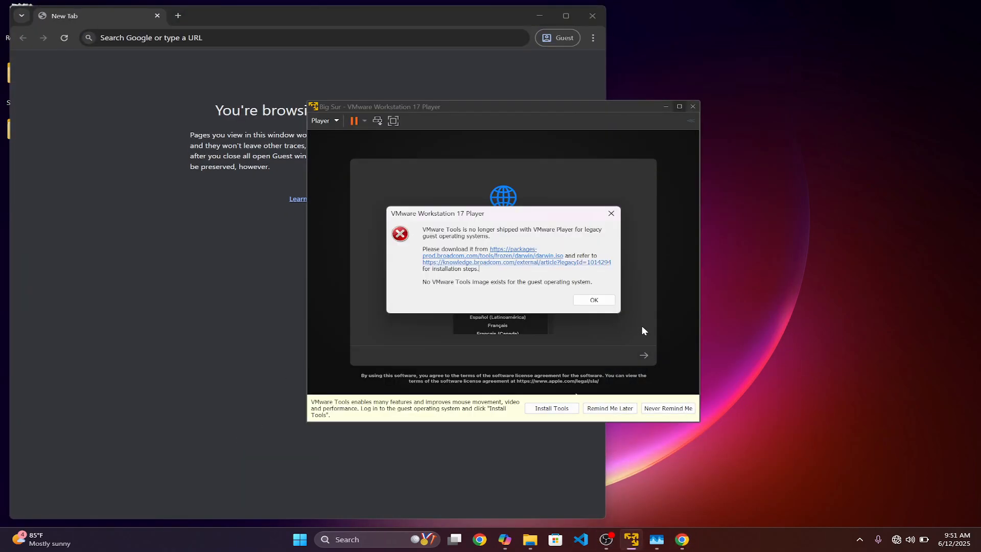
pyautogui.click(590, 262)
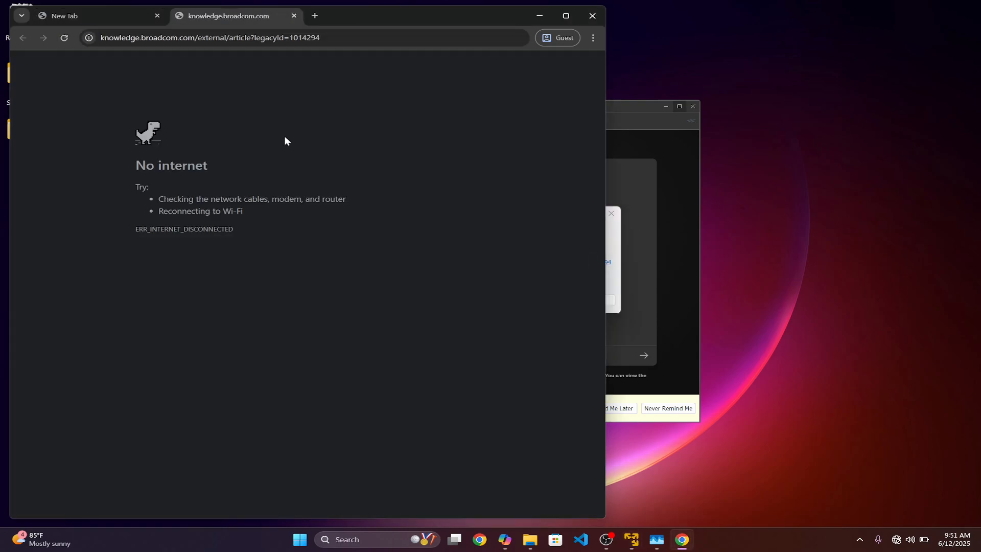
pyautogui.click(540, 15)
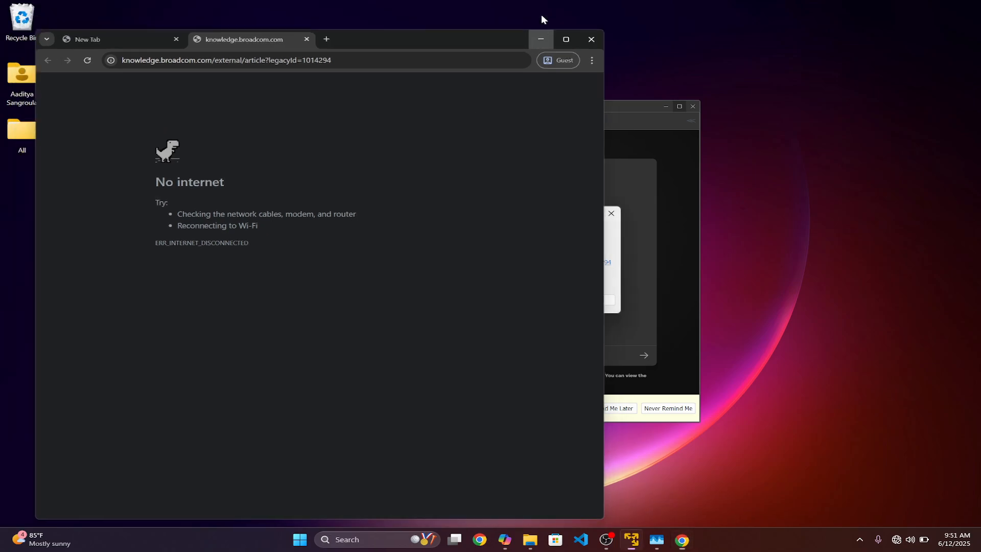
pyautogui.moveTo(534, 213); pyautogui.dragTo(537, 217)
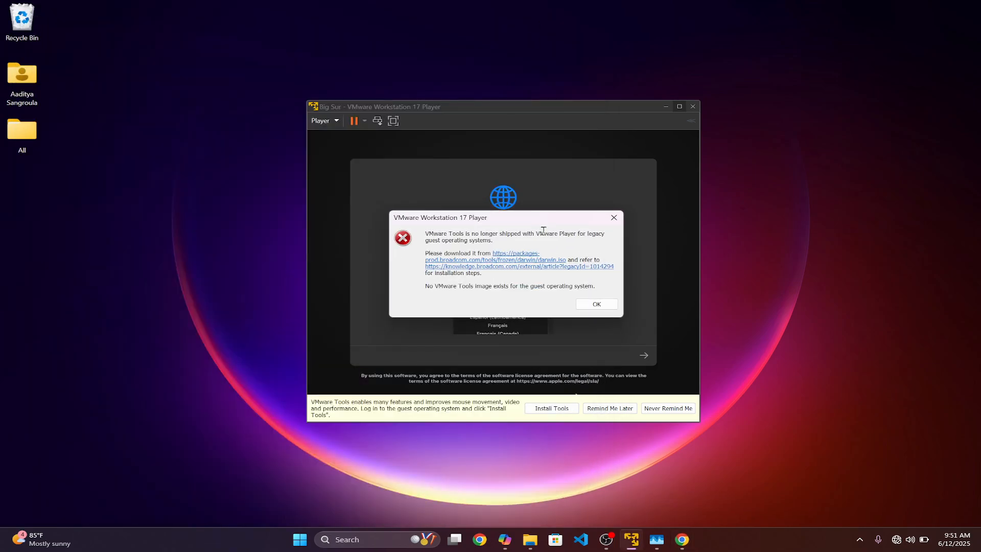
# Dismiss the VMware Tools error and turn the OBS Mic/Aux volume all the way down
pyautogui.click(598, 306)
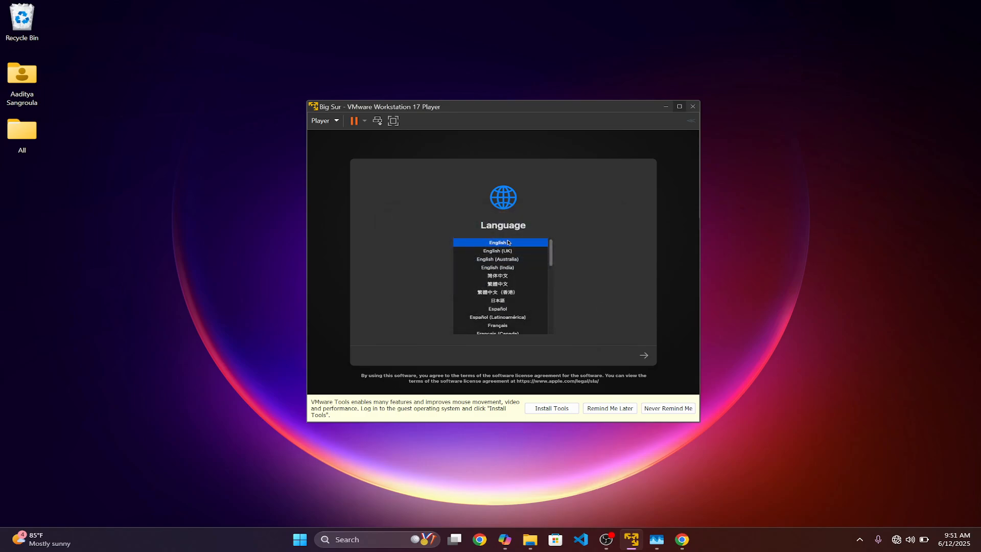
pyautogui.moveTo(546, 250); pyautogui.dragTo(547, 326)
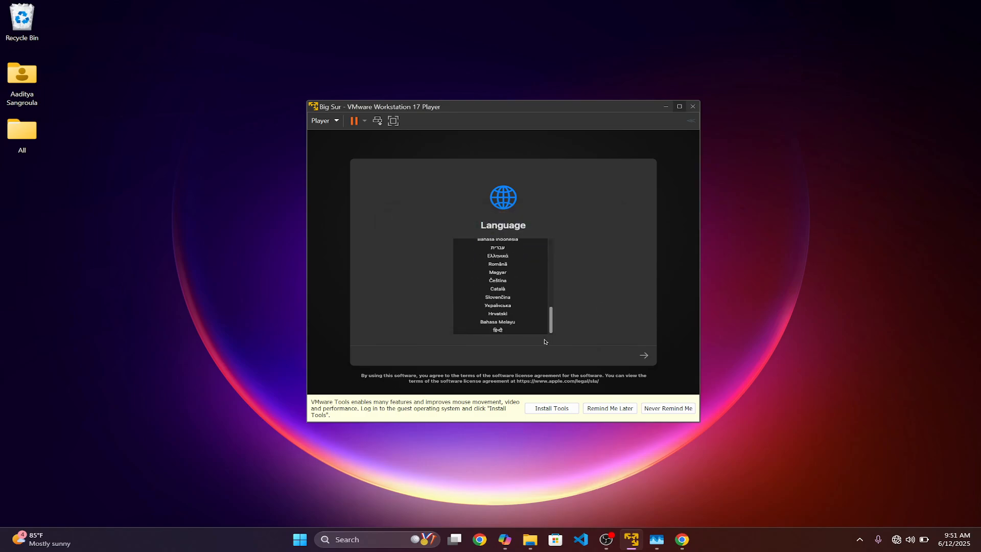
pyautogui.click(605, 539)
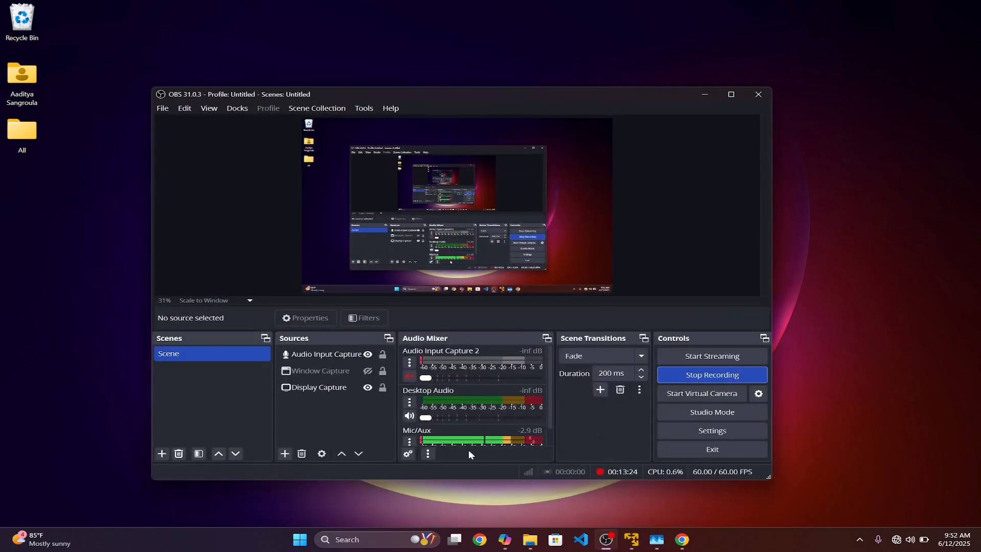
pyautogui.moveTo(449, 439); pyautogui.dragTo(530, 442)
pyautogui.hotkey('alt', 'Tab')
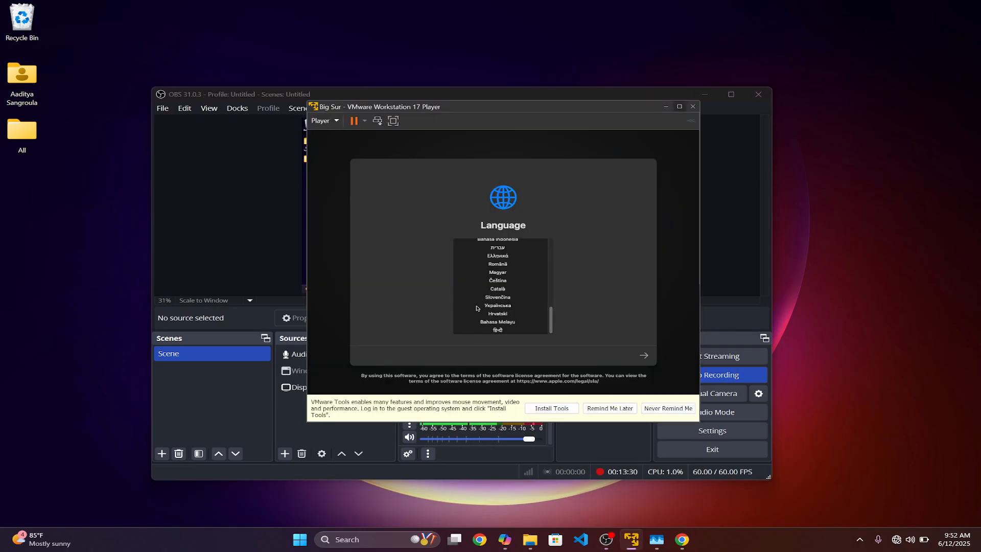
# Advance past the Language screen and launch Disk Utility from macOS Recovery
pyautogui.click(643, 357)
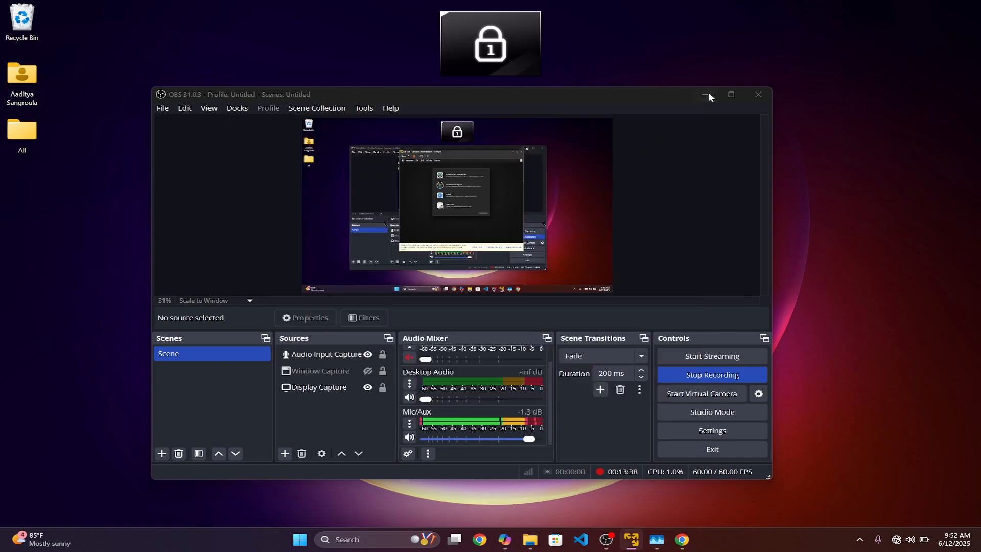
pyautogui.click(706, 94)
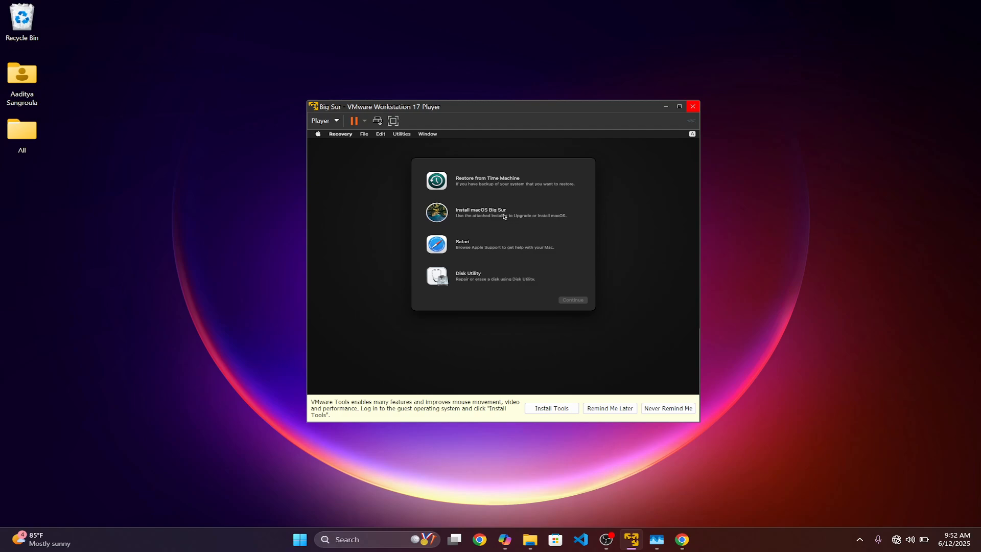
pyautogui.click(509, 281)
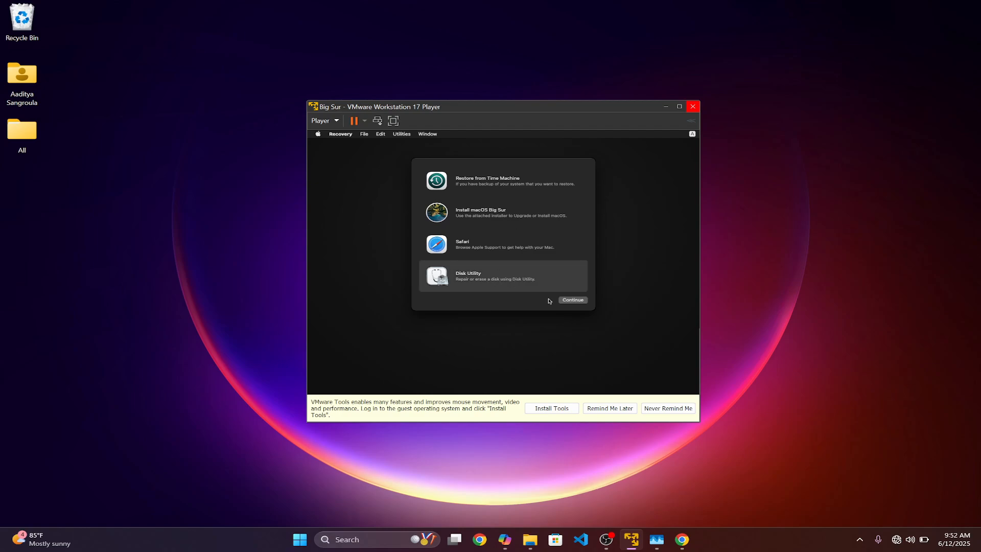
pyautogui.click(573, 299)
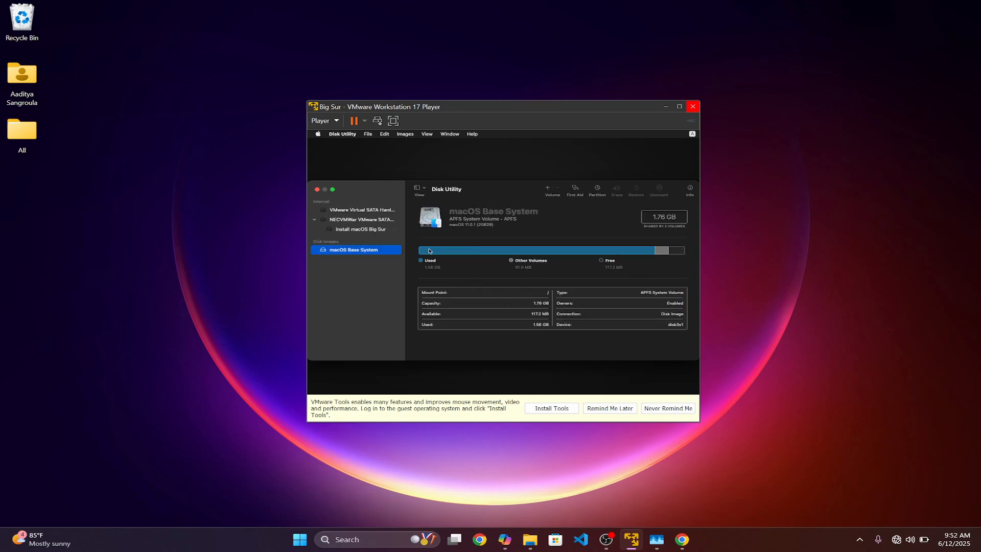
# Inspect the listed disks: 85.9 GB hard drive, 17.18 GB installer media, Install macOS Big Sur and macOS Base System
pyautogui.click(377, 212)
pyautogui.click(372, 229)
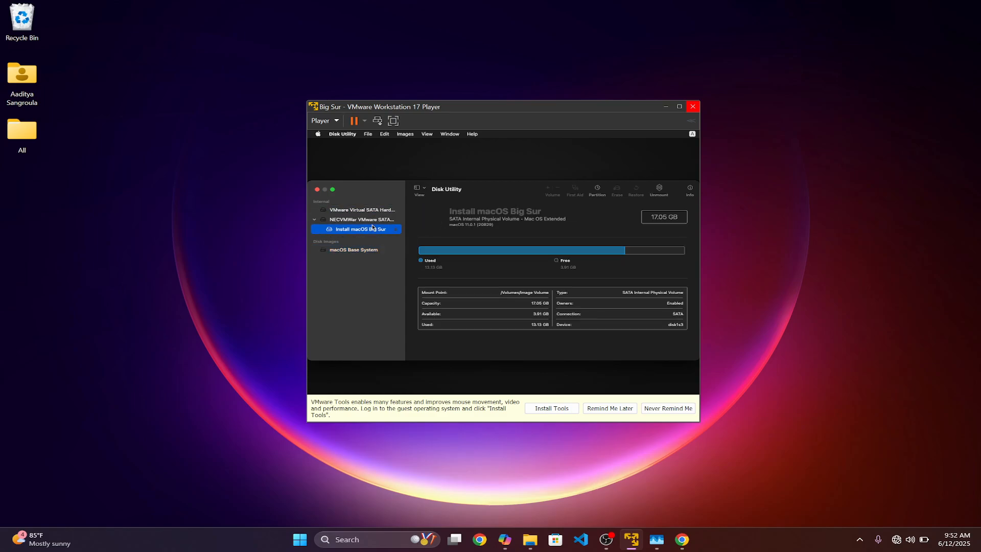
pyautogui.click(386, 220)
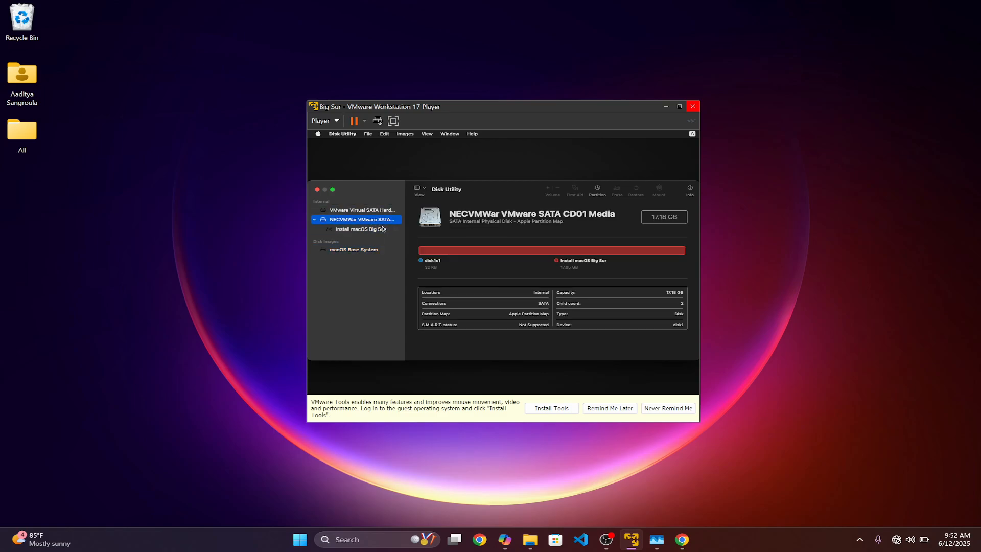
pyautogui.click(376, 229)
pyautogui.click(365, 221)
pyautogui.click(370, 251)
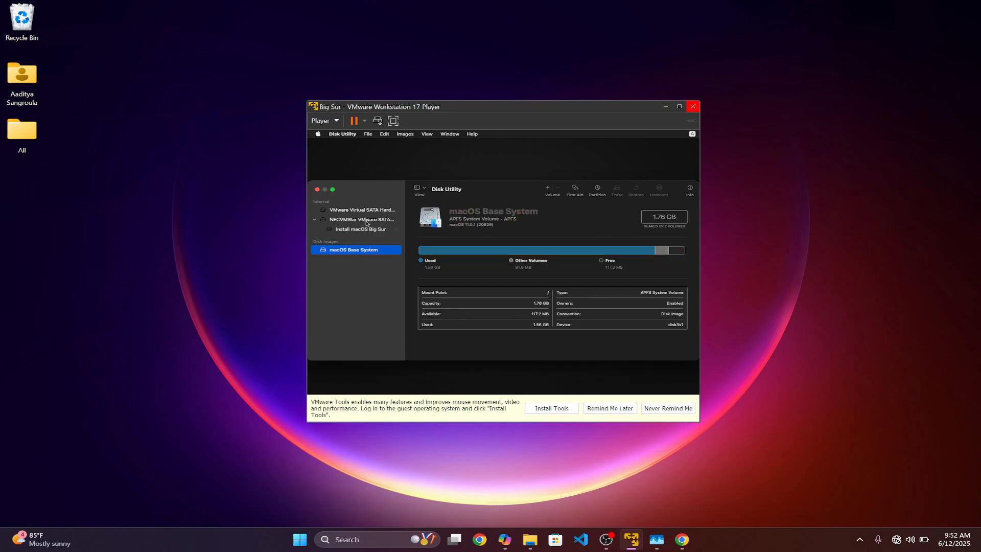
# Erase the 85.9 GB VMware Virtual SATA drive as APFS 'Untitled' with GUID scheme
pyautogui.click(379, 212)
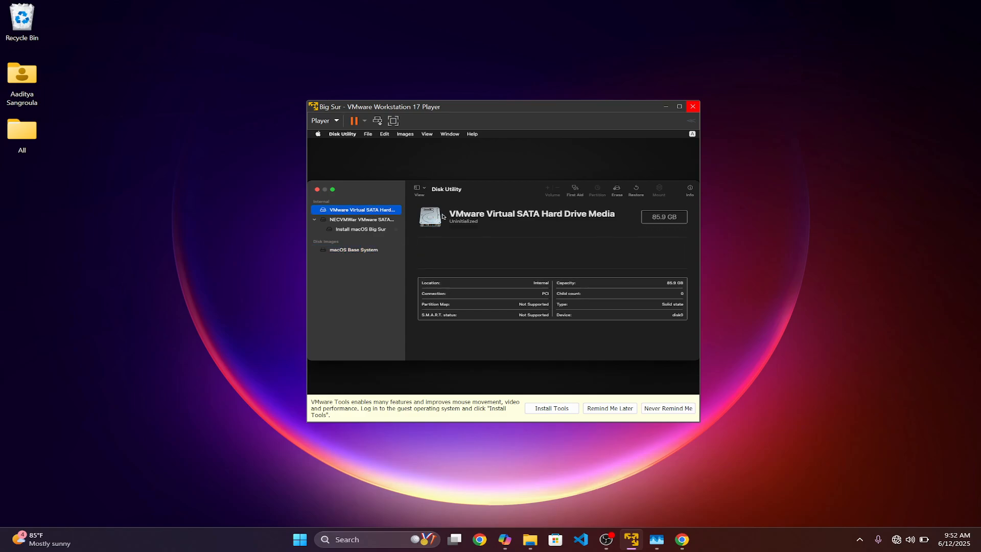
pyautogui.click(616, 189)
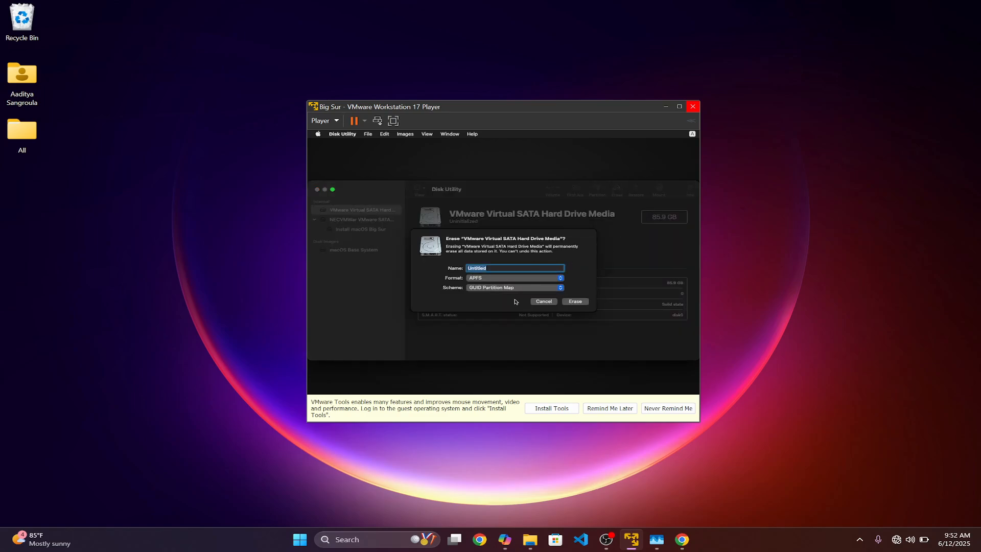
pyautogui.click(584, 302)
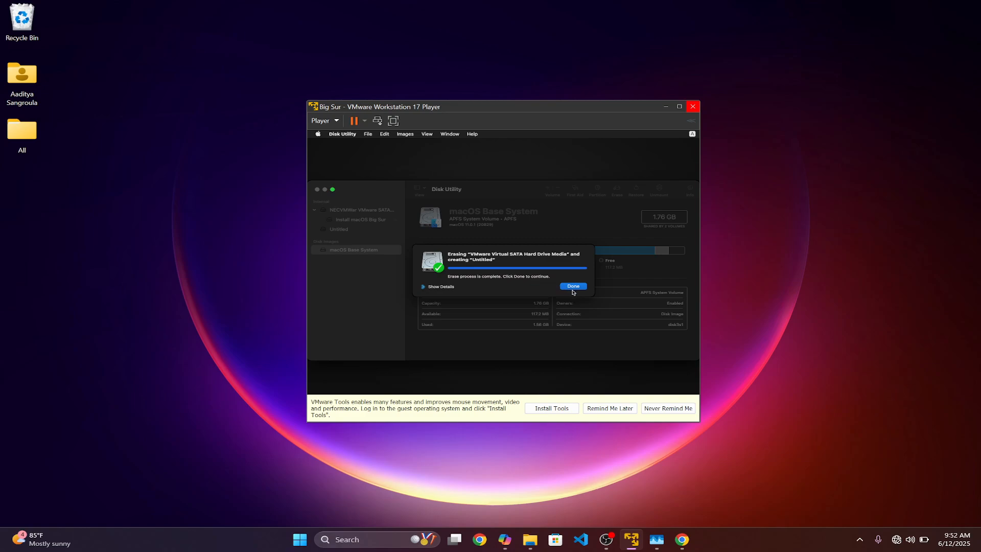
pyautogui.click(573, 288)
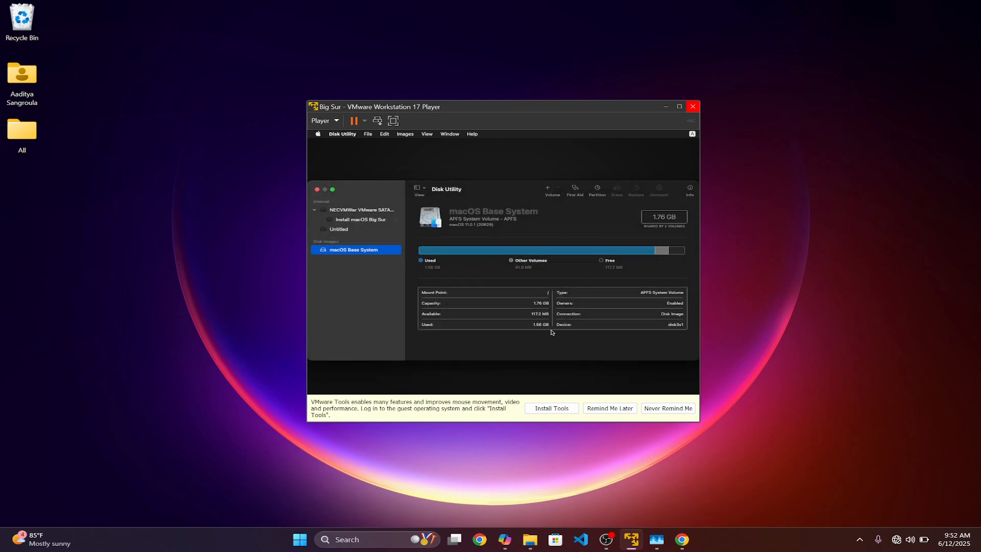
pyautogui.hotkey('ctrl', 'alt')
pyautogui.click(525, 546)
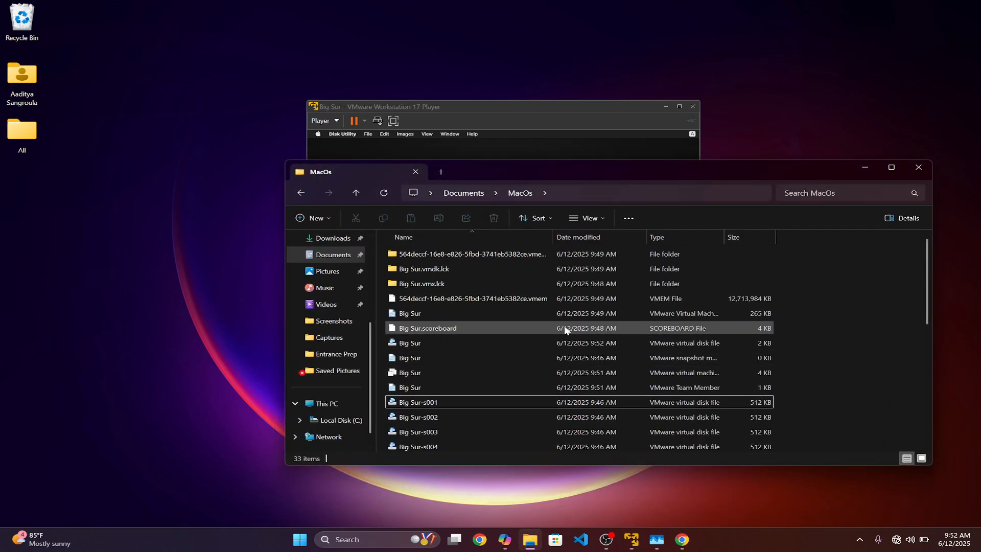
pyautogui.click(865, 172)
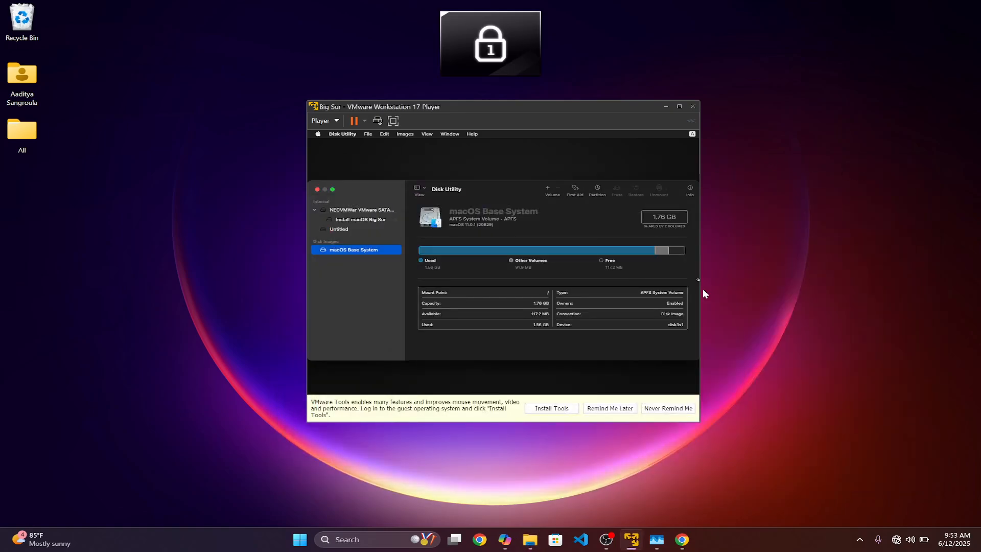
# Close Disk Utility and start the Install macOS Big Sur assistant up to the license
pyautogui.click(317, 190)
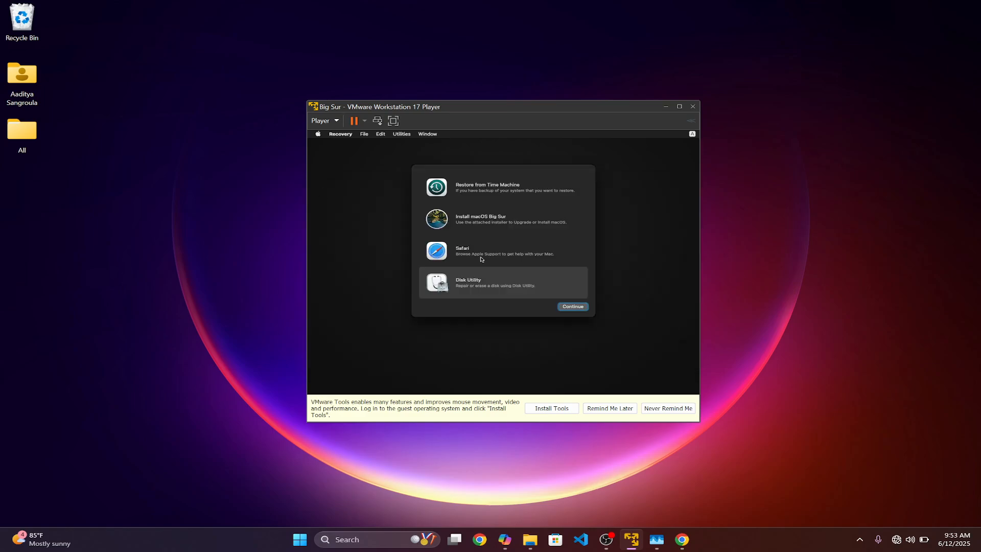
pyautogui.click(509, 225)
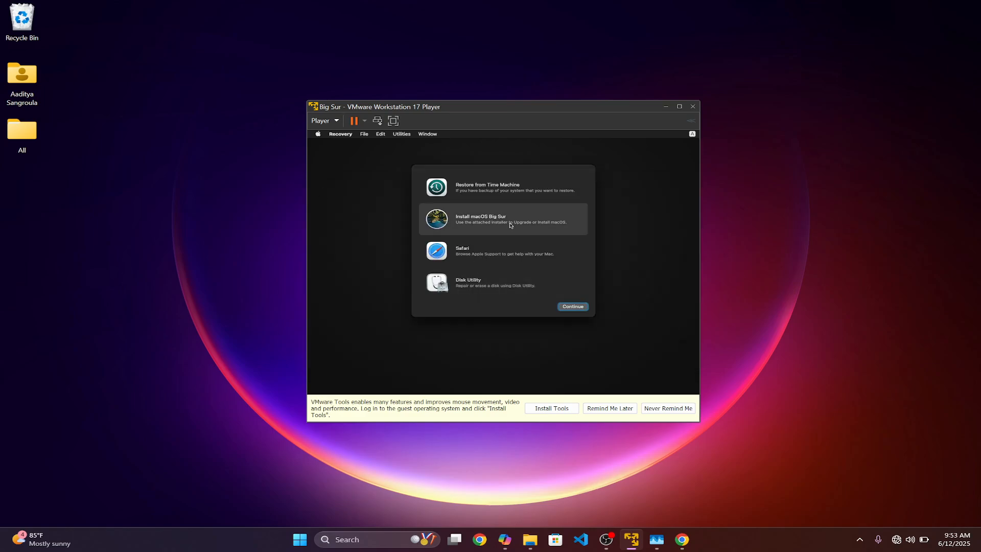
pyautogui.click(578, 307)
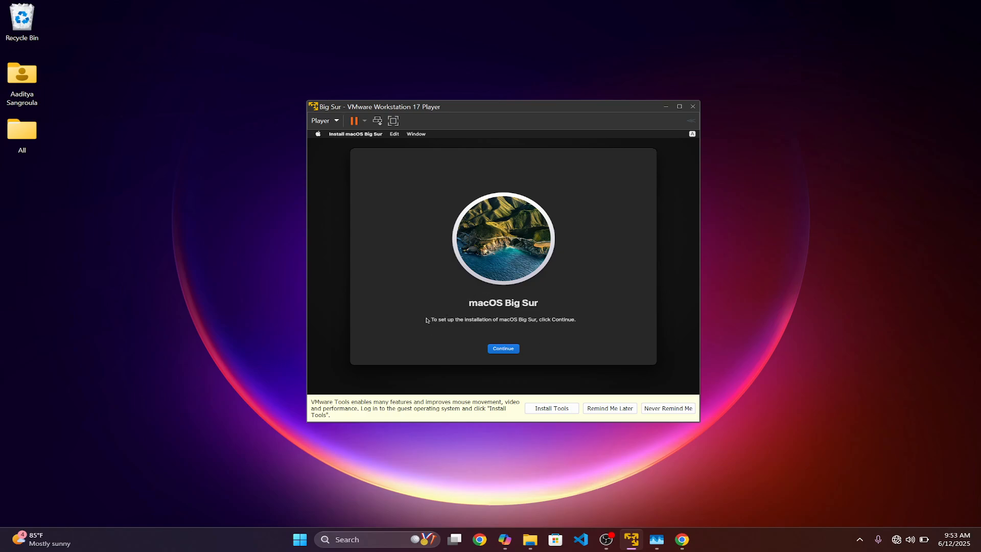
pyautogui.click(507, 349)
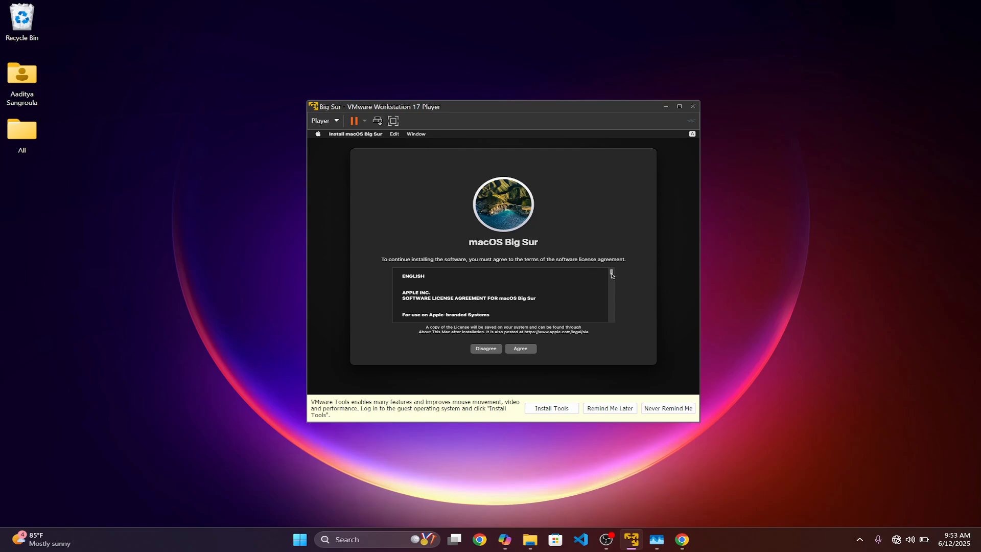
# Accept the Big Sur software license and select the Untitled disk as destination
pyautogui.scroll(-5, 612, 284)
pyautogui.moveTo(612, 284); pyautogui.dragTo(615, 340)
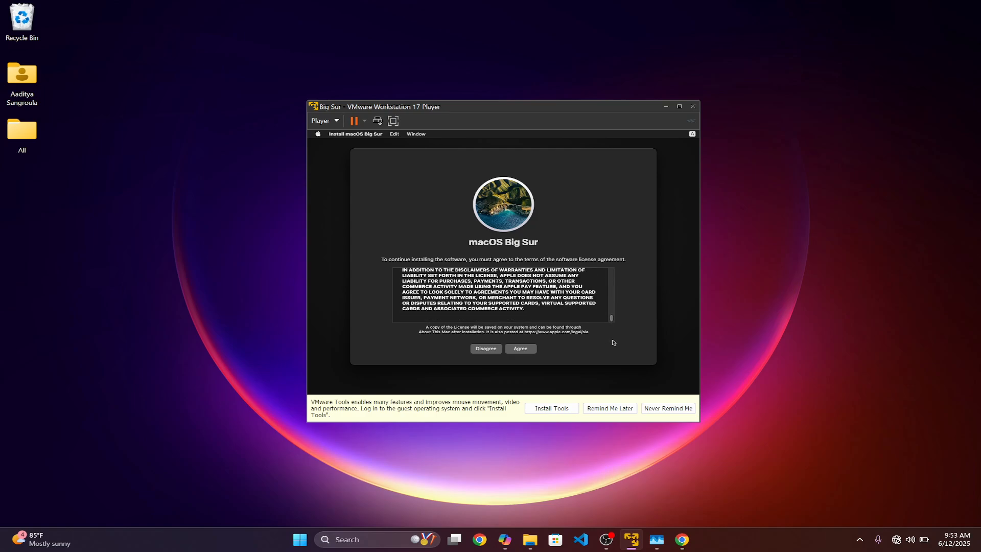
pyautogui.click(533, 349)
pyautogui.click(537, 283)
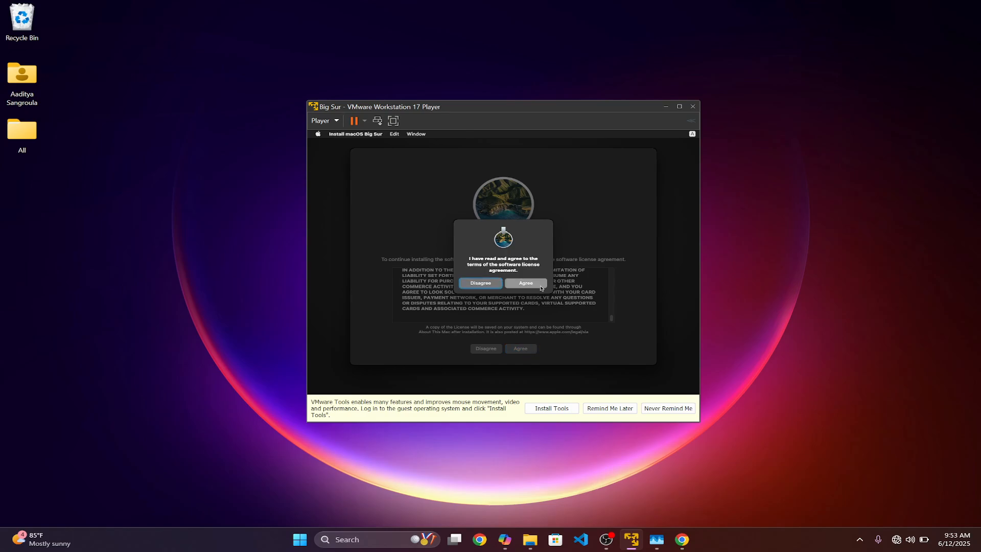
pyautogui.click(518, 304)
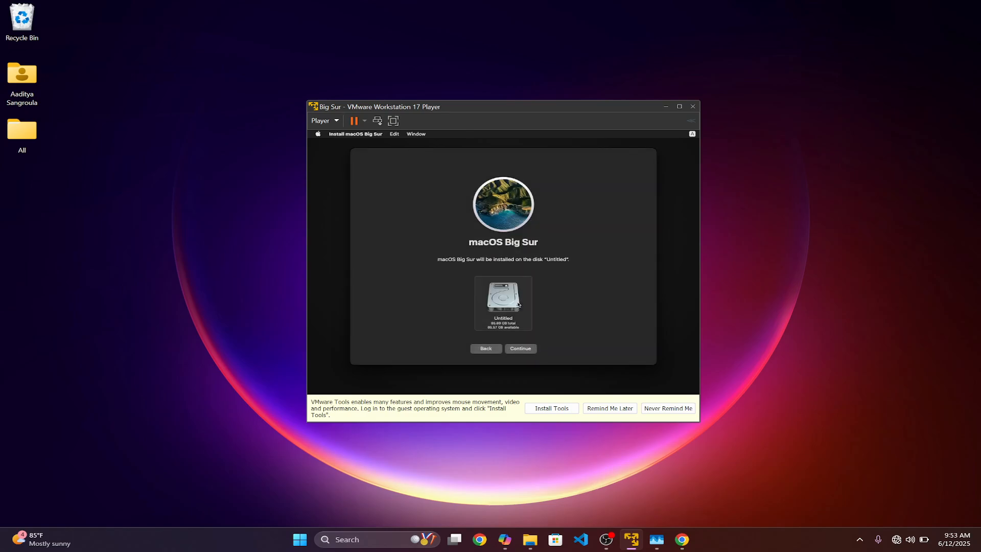
# Begin installing Big Sur onto Untitled (about 15 minutes remaining), then bring OBS forward
pyautogui.click(531, 351)
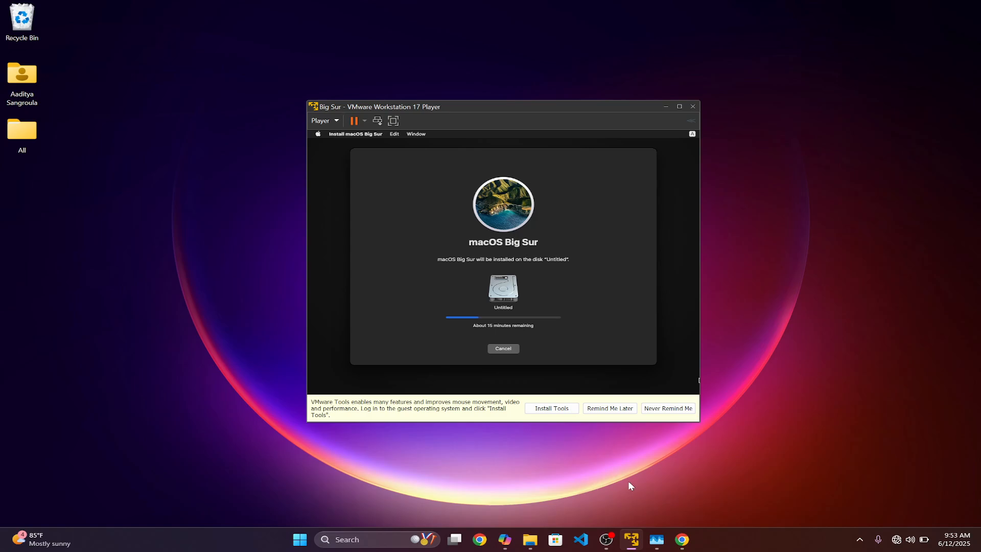
pyautogui.click(606, 539)
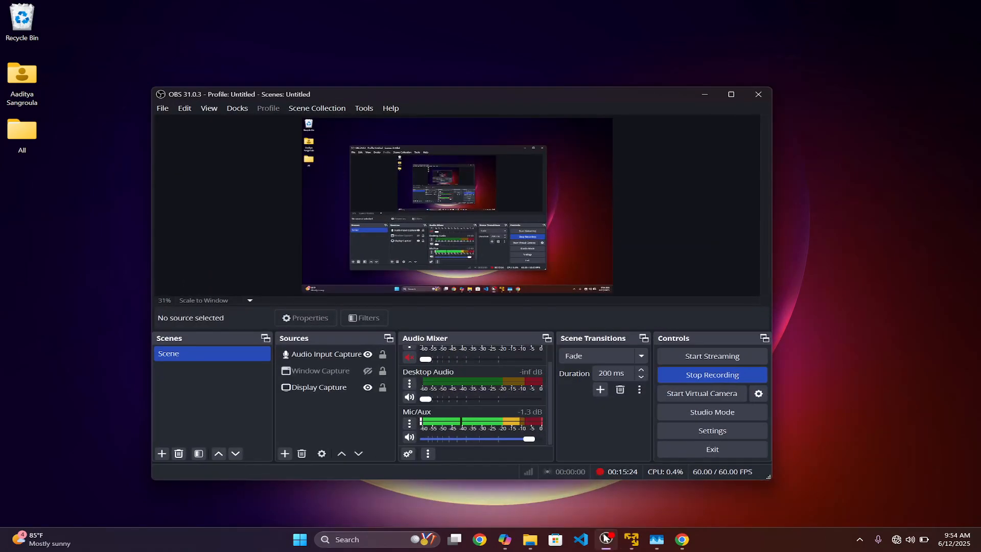